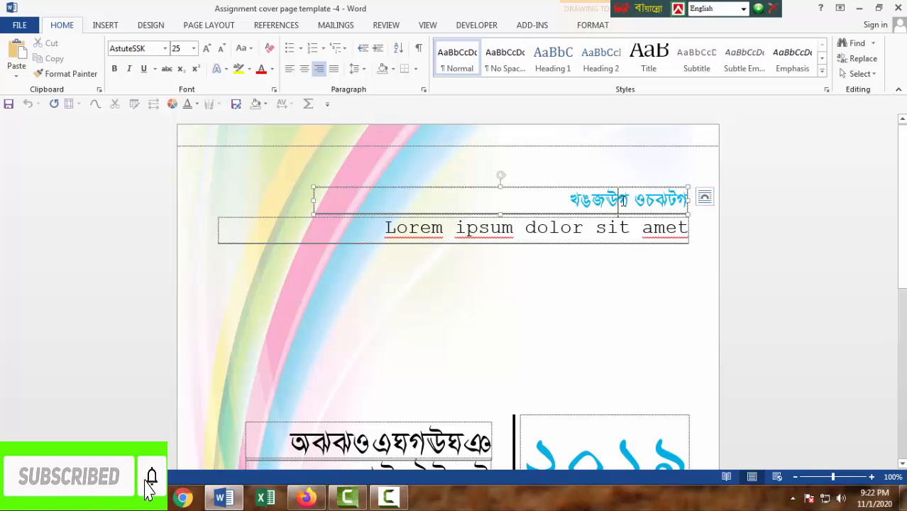
Clear the placeholder text from the cover page's top title box and set its font to SutonnyMJ.
triple_click(623, 201)
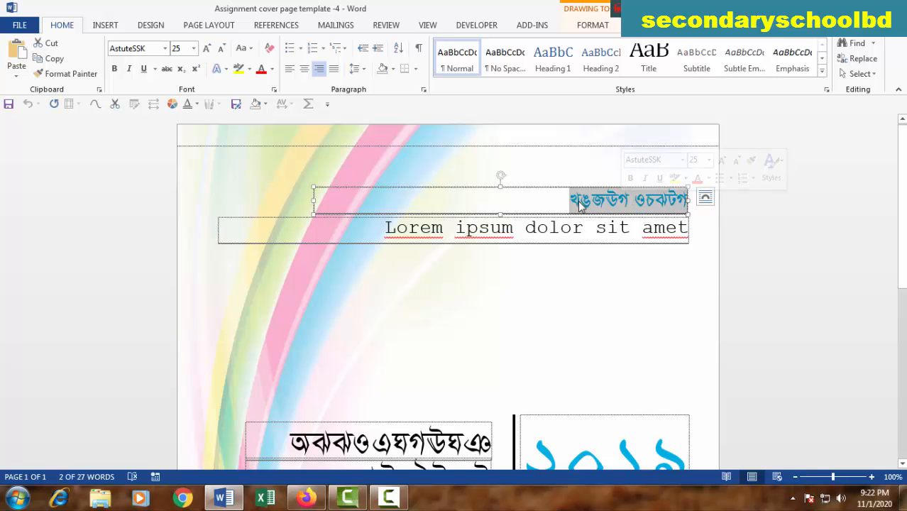
key("Delete")
type("m")
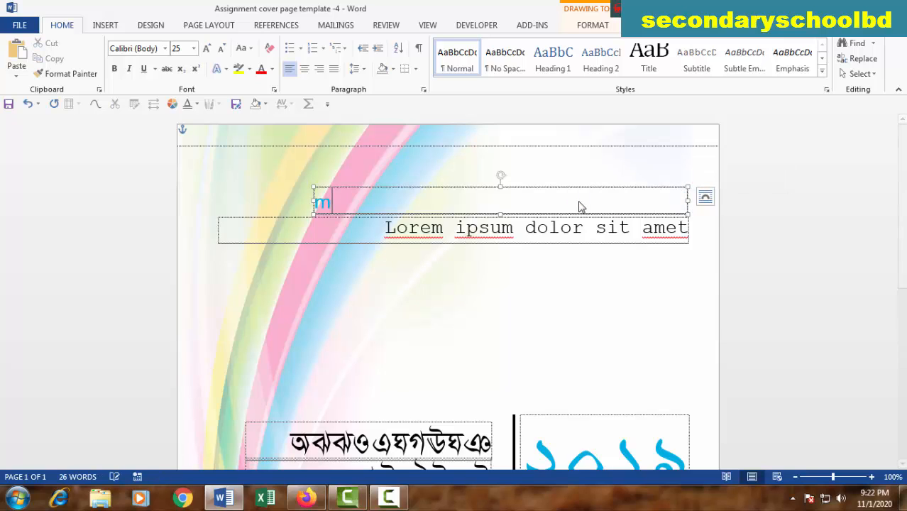
left_click(164, 47)
left_click(162, 176)
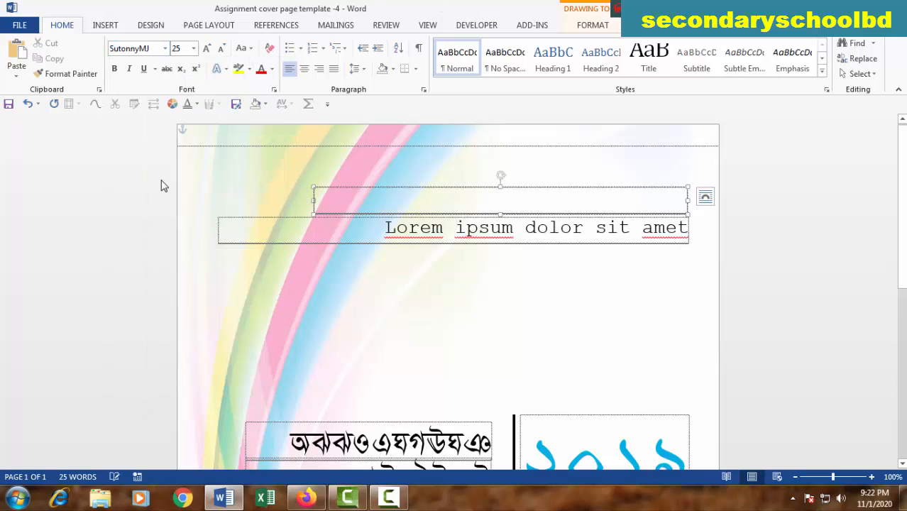
Switch the keyboard layout to Bijoy Classic and enter the school name "মধুপুর রাণী ভবানী মডেল সরকারি উচ্চ বিদ্যালয়" in the title box.
left_click(743, 9)
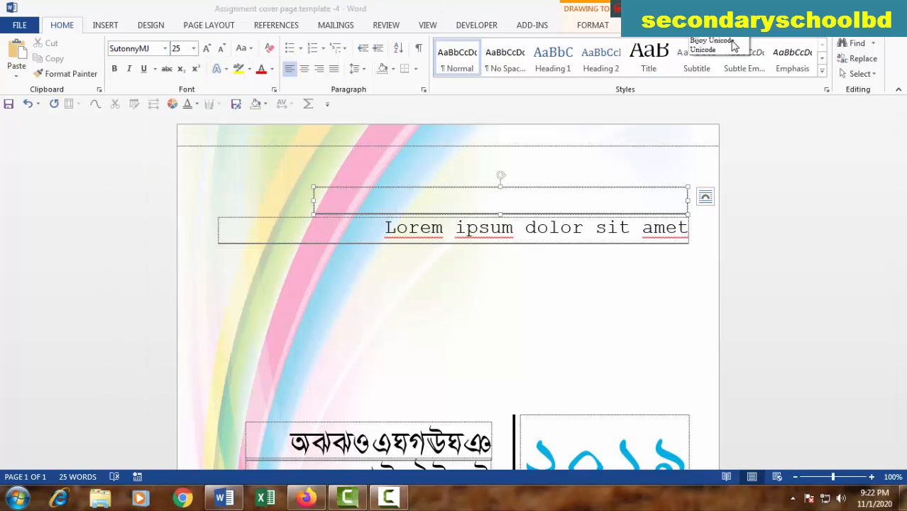
left_click(729, 33)
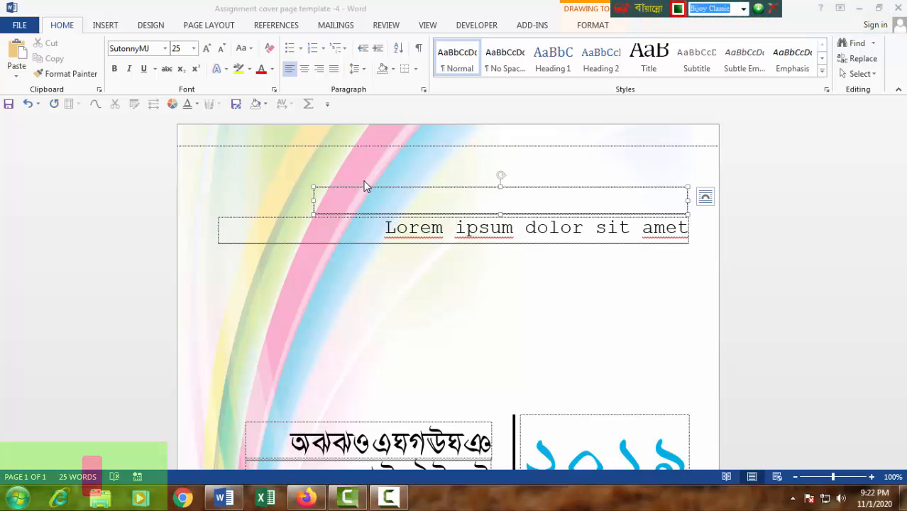
left_click(369, 202)
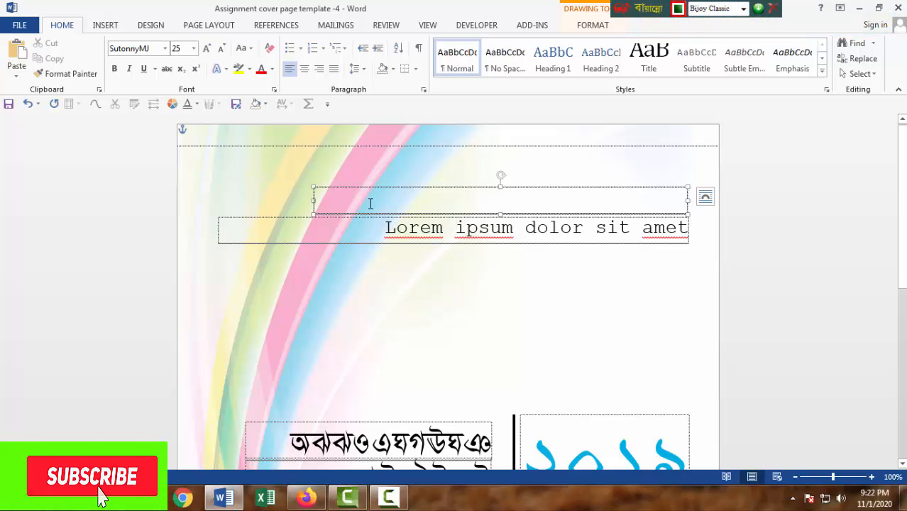
type("মধুপুর ")
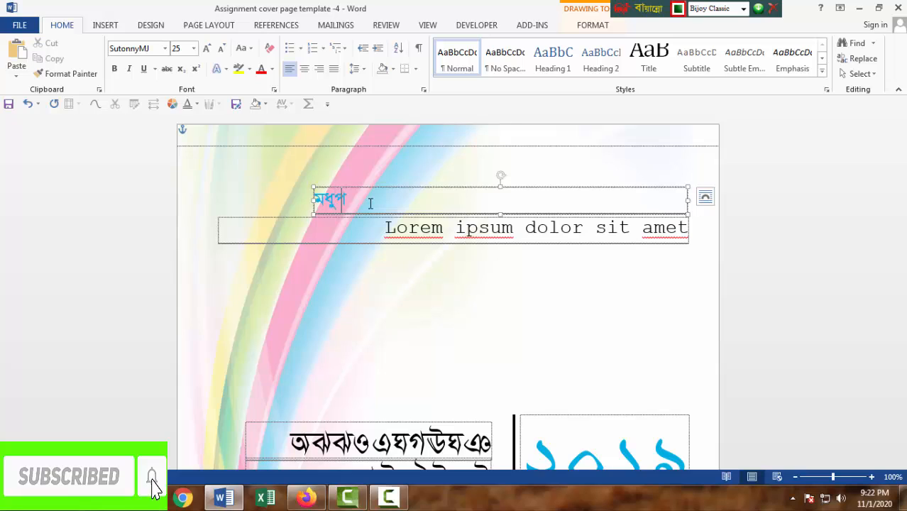
type("রাণী ভবান")
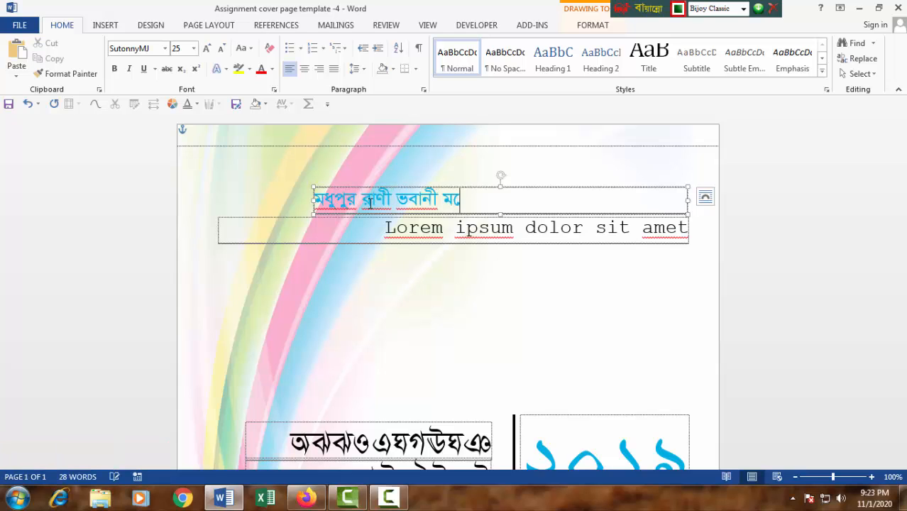
type("ী মডেল সরকা")
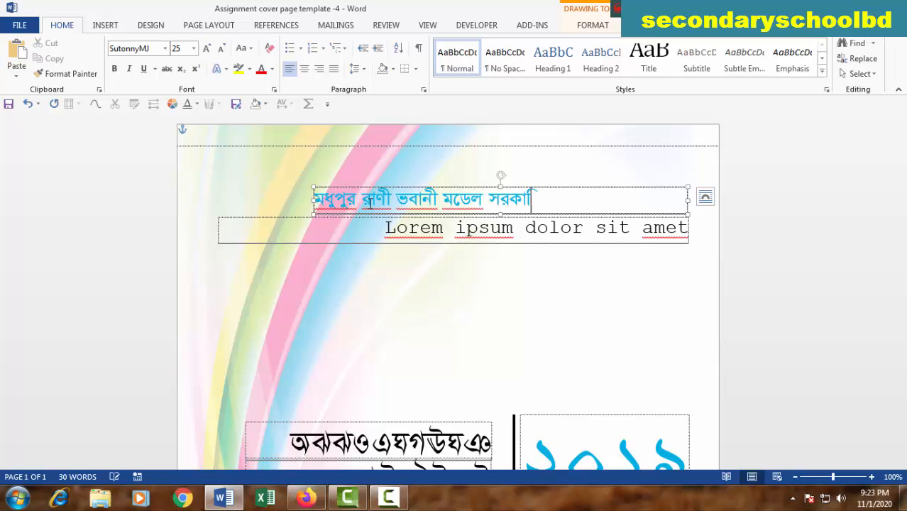
type("রি উচ্চ বিদ্যালয়")
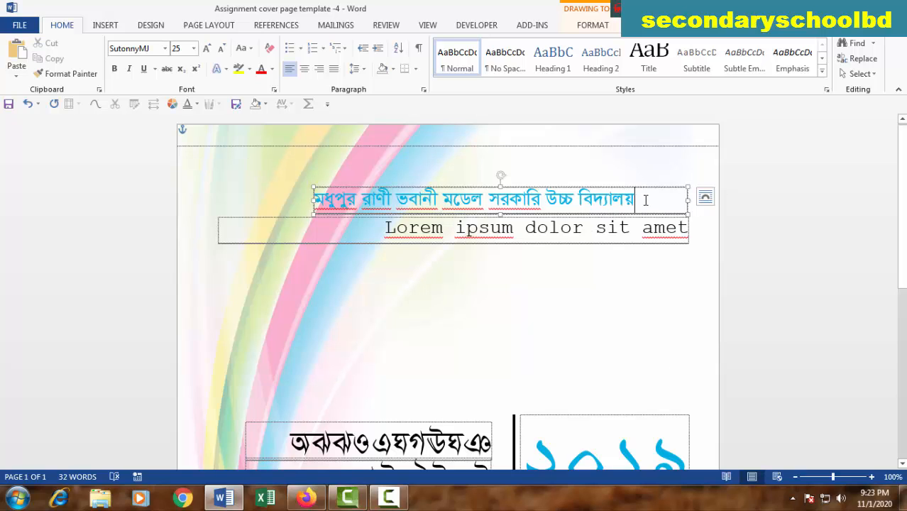
Enlarge the school name's text box so it spans nearly the full page width and extends higher.
left_click_drag(314, 188, 188, 178)
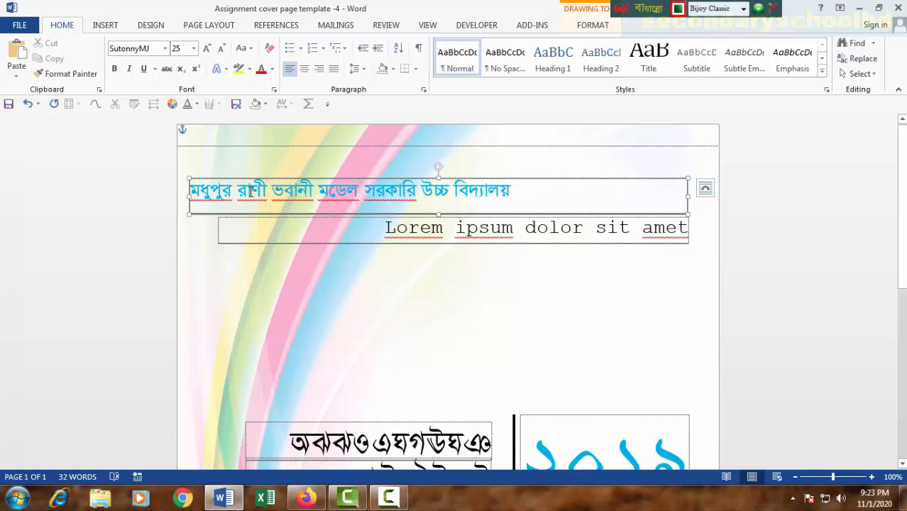
left_click_drag(688, 198, 703, 197)
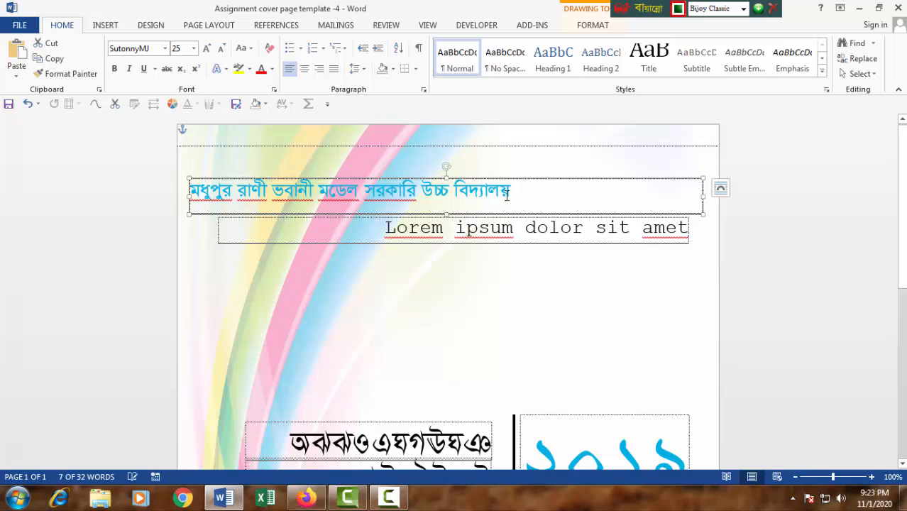
left_click_drag(446, 177, 446, 163)
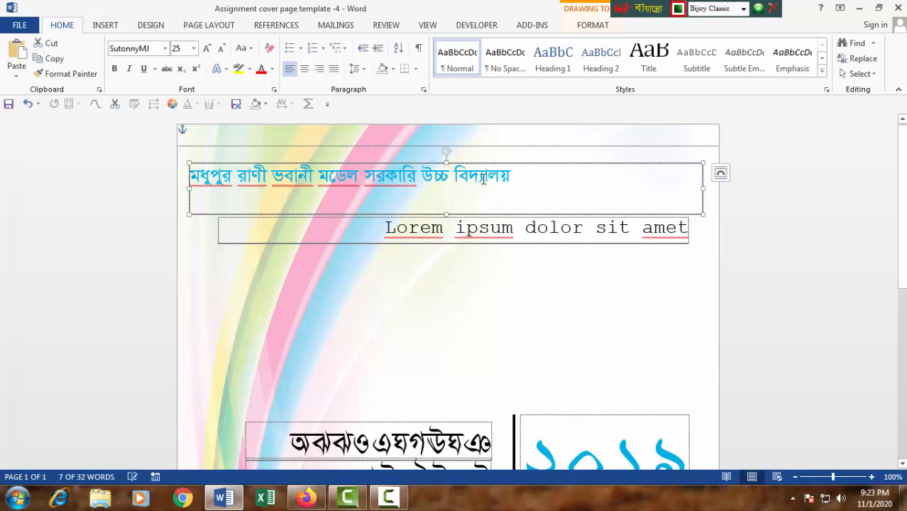
Set the school name's font size to 38.
double_click(483, 179)
triple_click(483, 179)
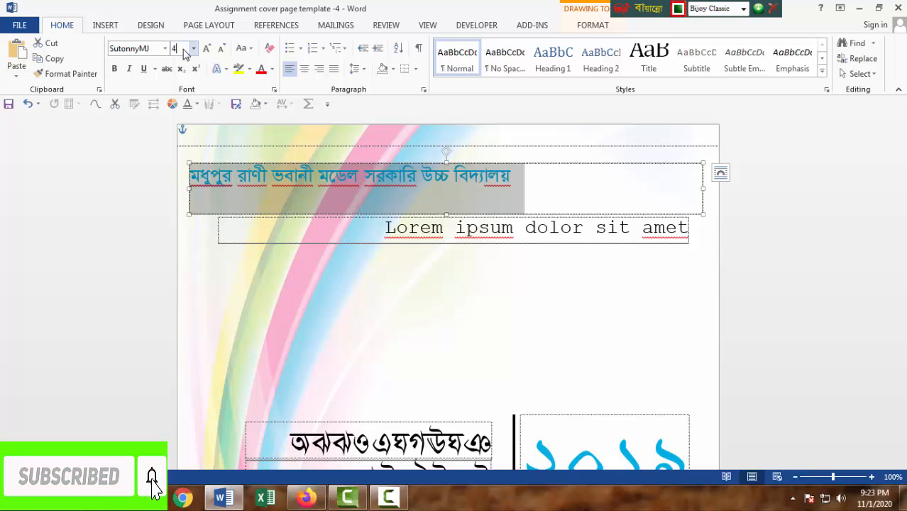
key("Return")
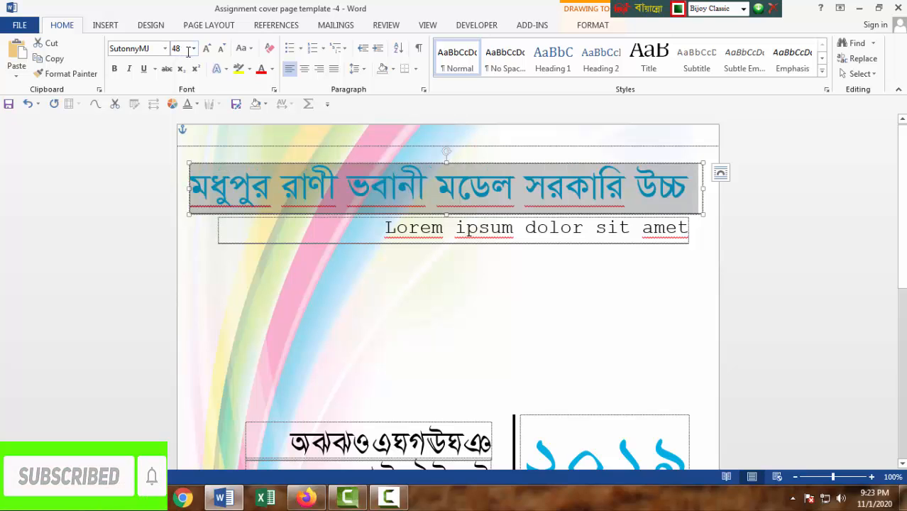
left_click(186, 50)
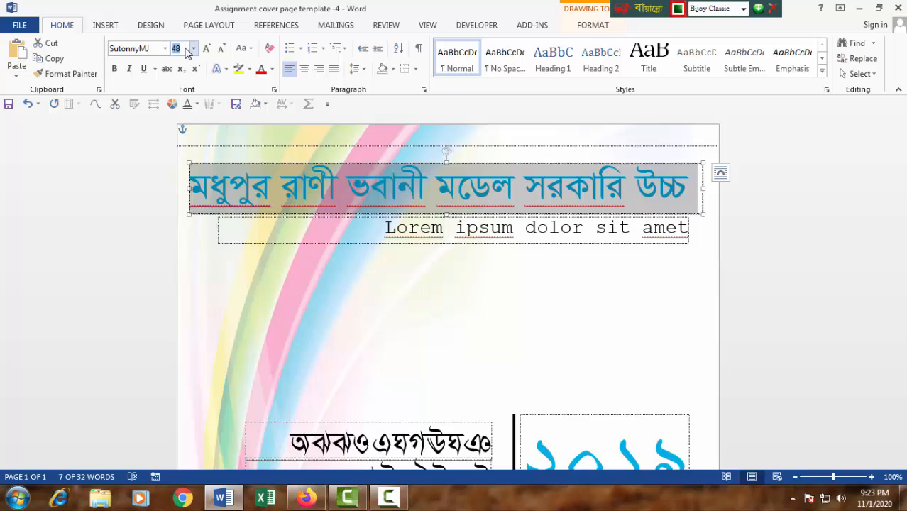
type("38")
key("Return")
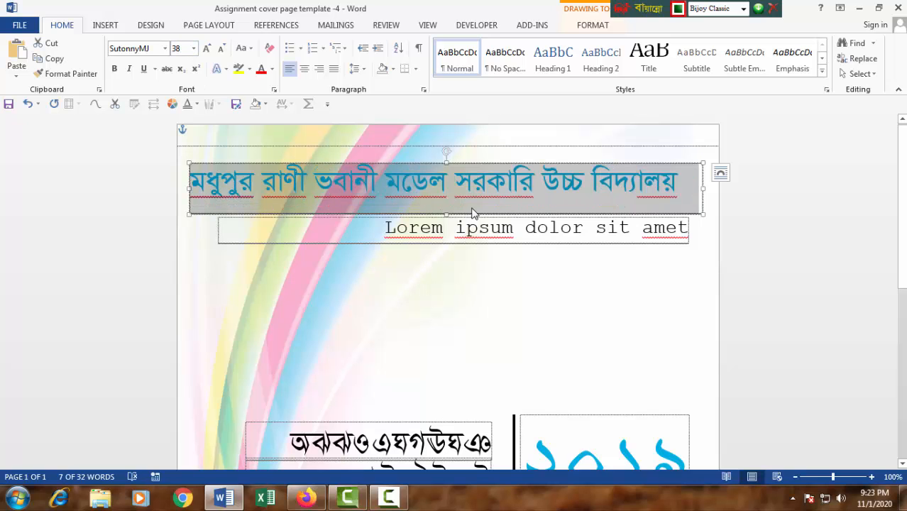
left_click(445, 313)
Make the school name bold and centre it within its text box.
triple_click(388, 179)
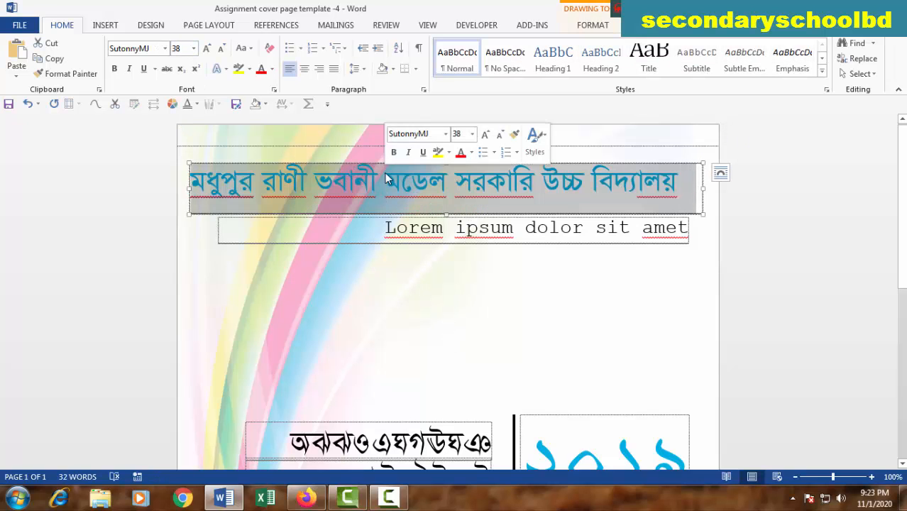
left_click(114, 68)
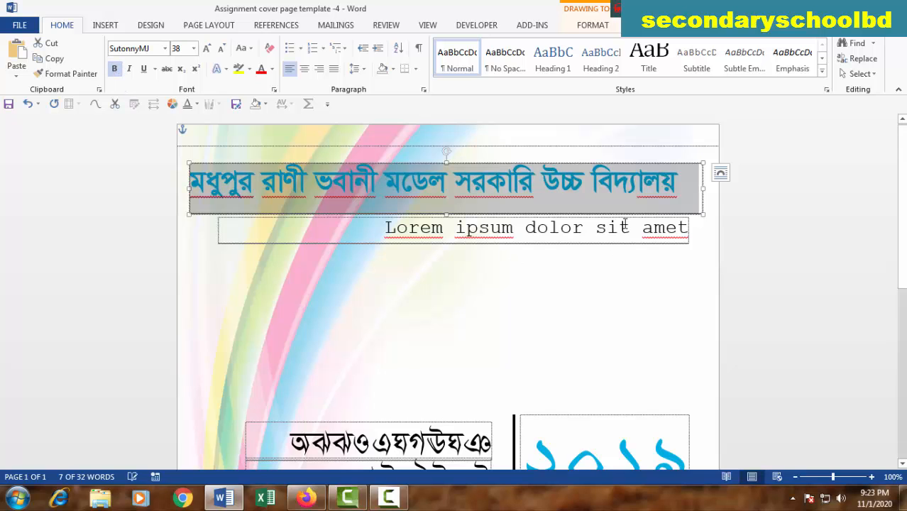
left_click(304, 68)
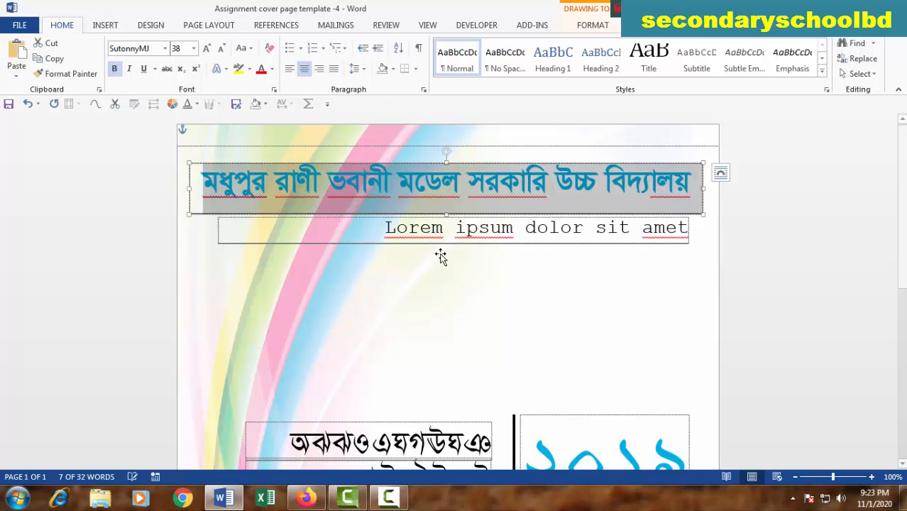
Change the font colour of the whole school name to dark orange.
left_click(382, 182)
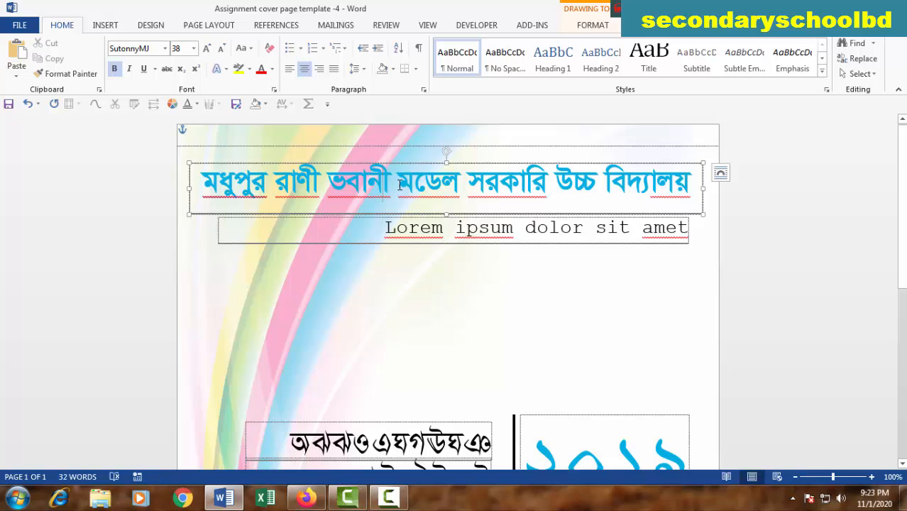
double_click(539, 183)
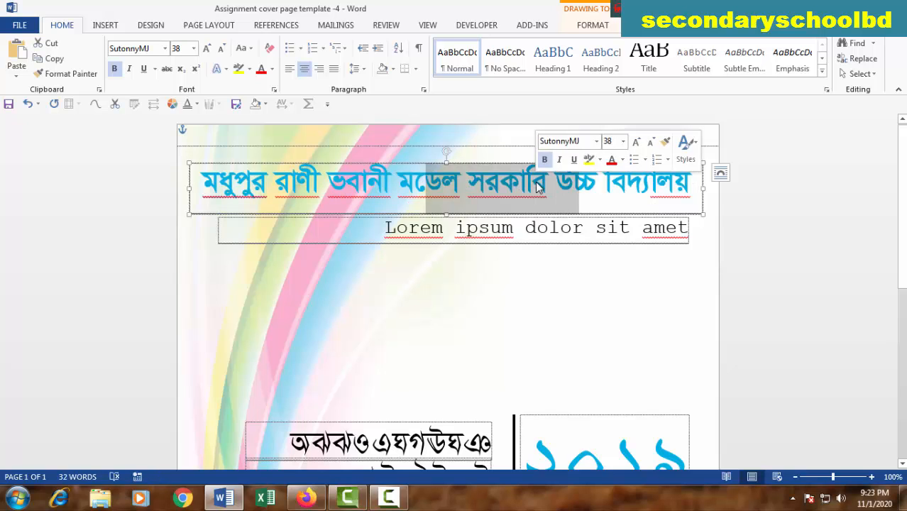
triple_click(345, 181)
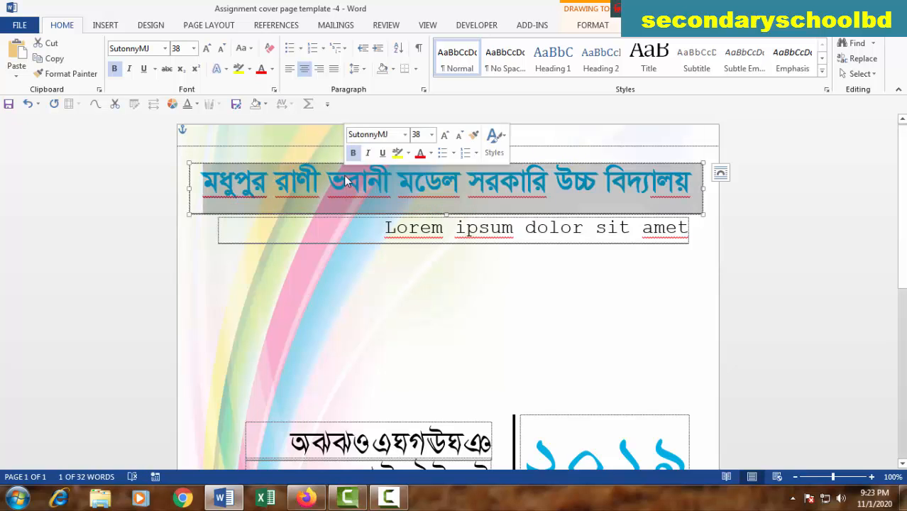
left_click(272, 69)
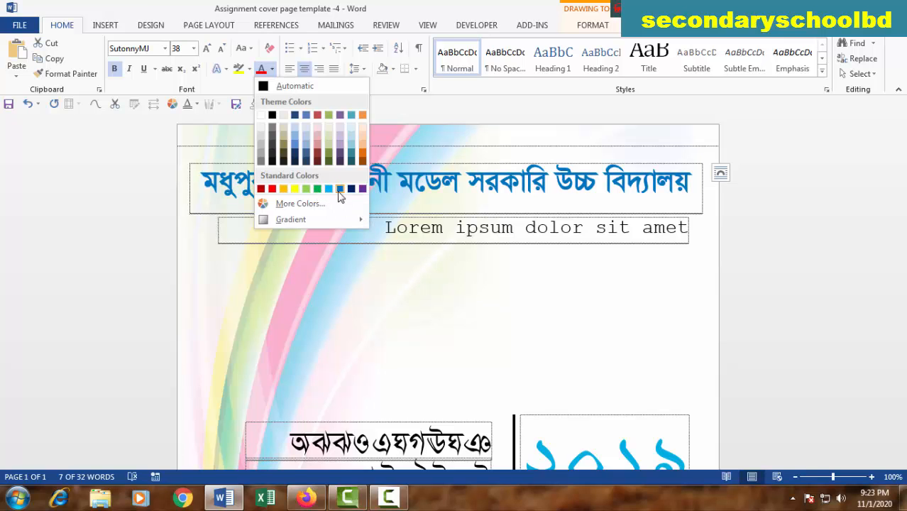
left_click(363, 158)
left_click(474, 283)
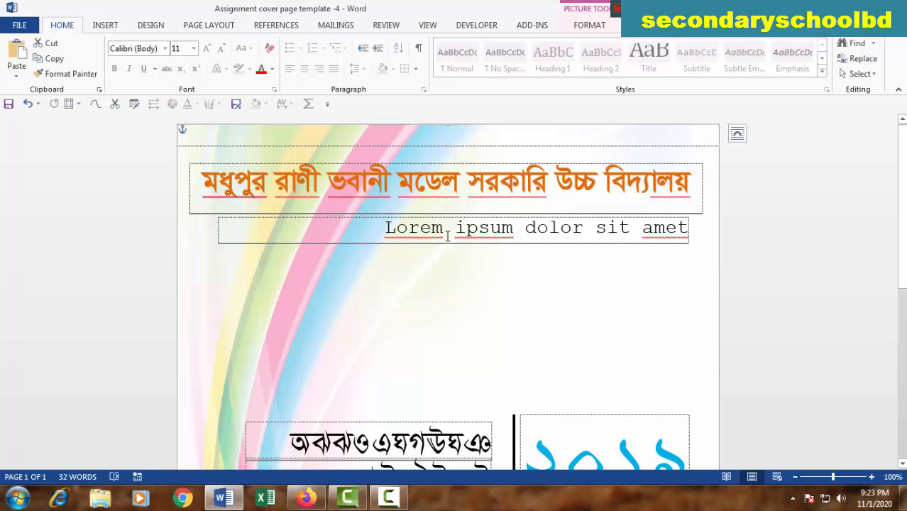
Replace the "Lorem ipsum dolor sit amet" placeholder with "মধুপুর, টাঙ্গাইল", reusing the first word of the school name with its formatting.
double_click(447, 233)
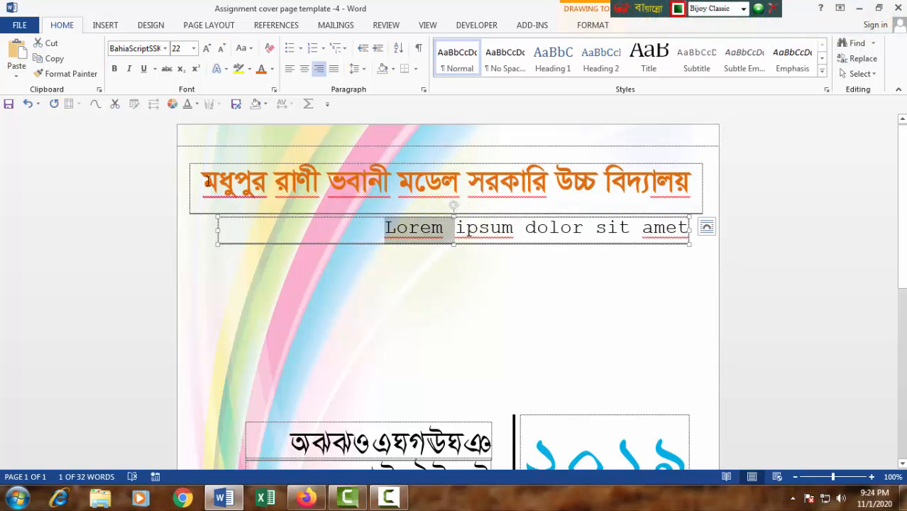
left_click_drag(206, 182, 275, 188)
left_click(264, 192)
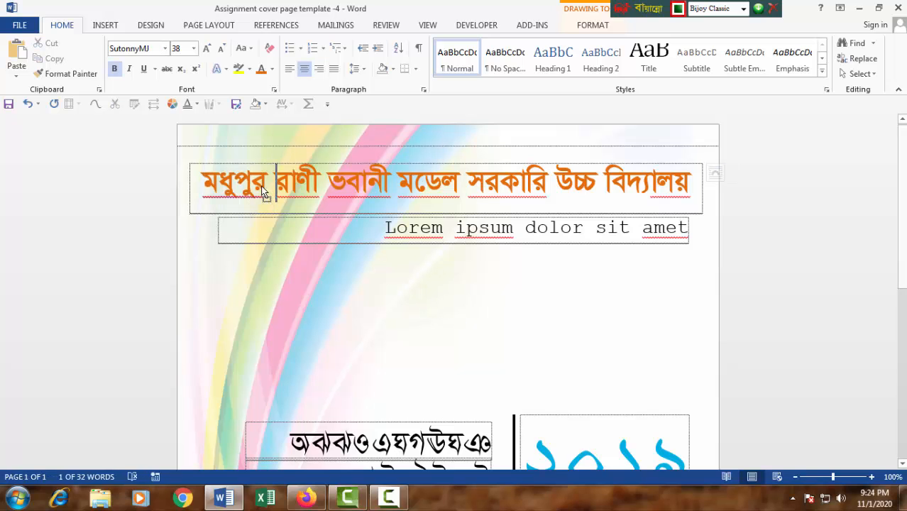
left_click_drag(203, 183, 266, 182)
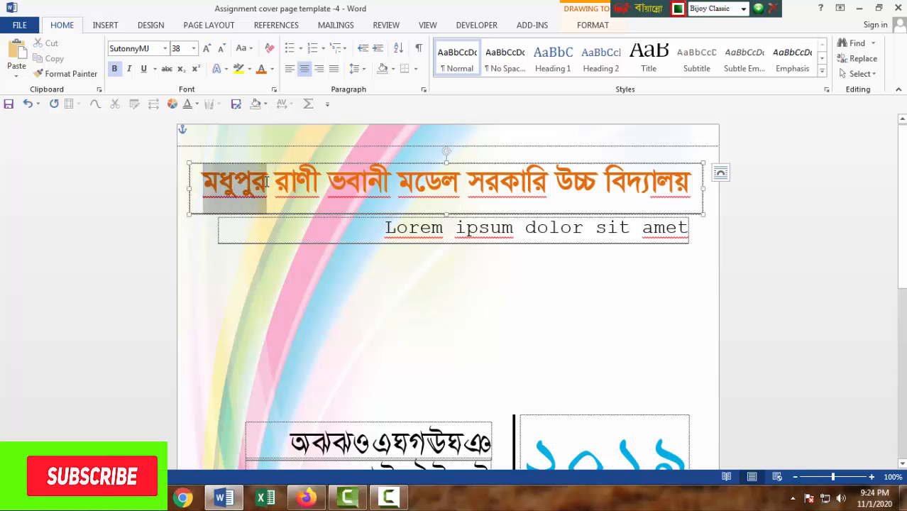
triple_click(495, 239)
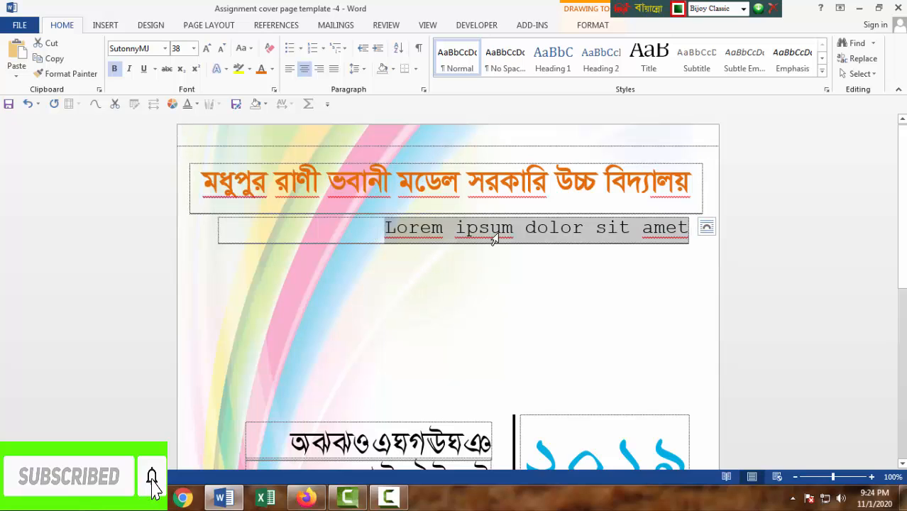
type("মধপর")
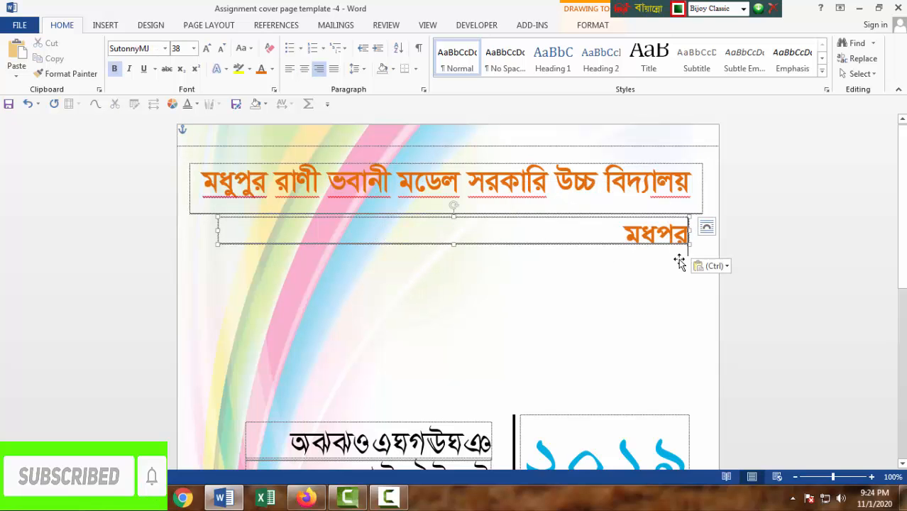
type(", টাঙয")
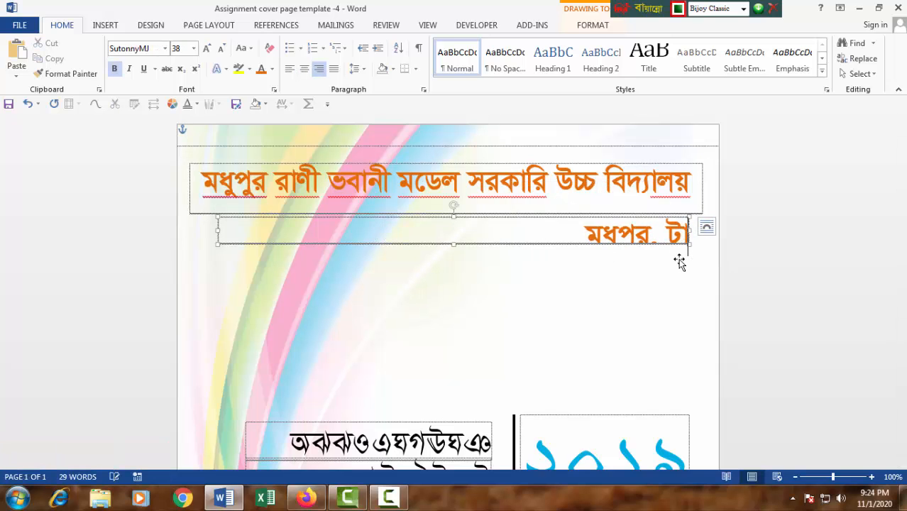
key("BackSpace")
key("BackSpace")
type("ঙ্গাইল")
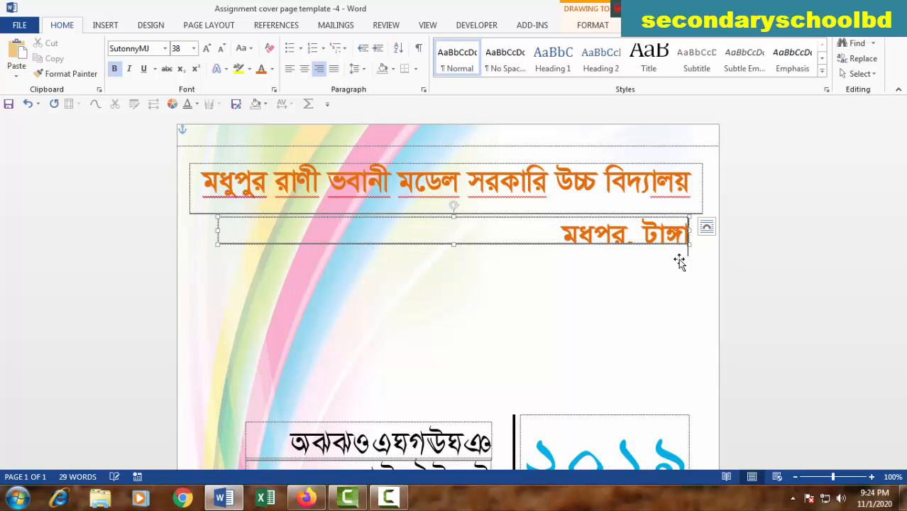
Centre the "মধুপুর, টাঙ্গাইল" text, then fit its box to the text and place it centrally beneath the school name.
triple_click(644, 234)
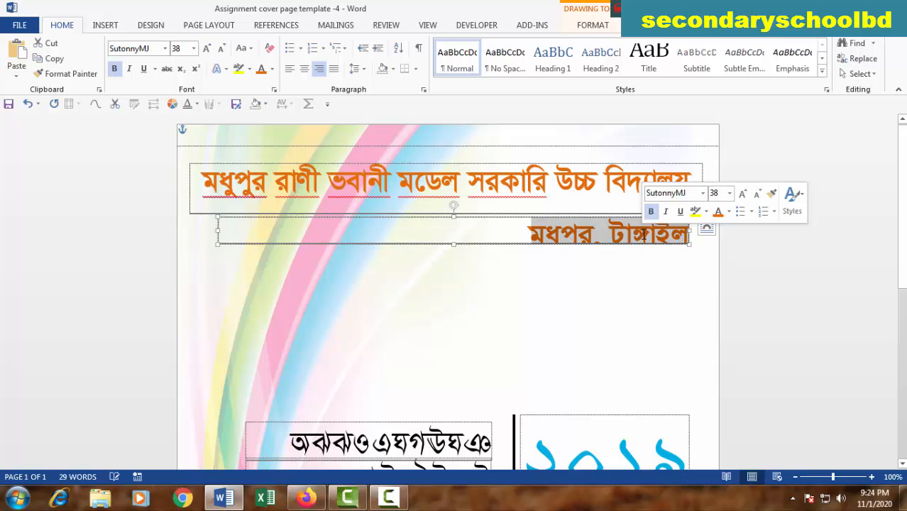
left_click(304, 68)
left_click_drag(452, 243, 452, 257)
left_click_drag(688, 256, 393, 254)
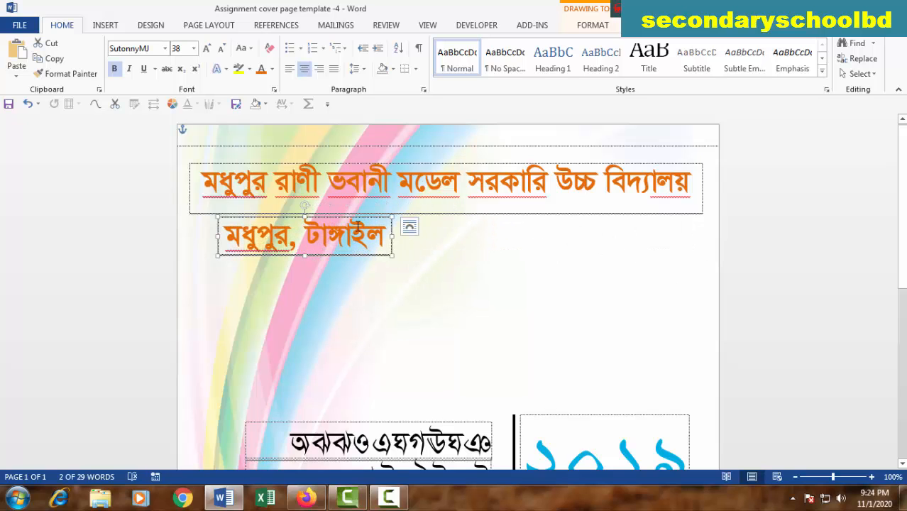
left_click_drag(403, 217, 493, 203)
left_click(570, 282)
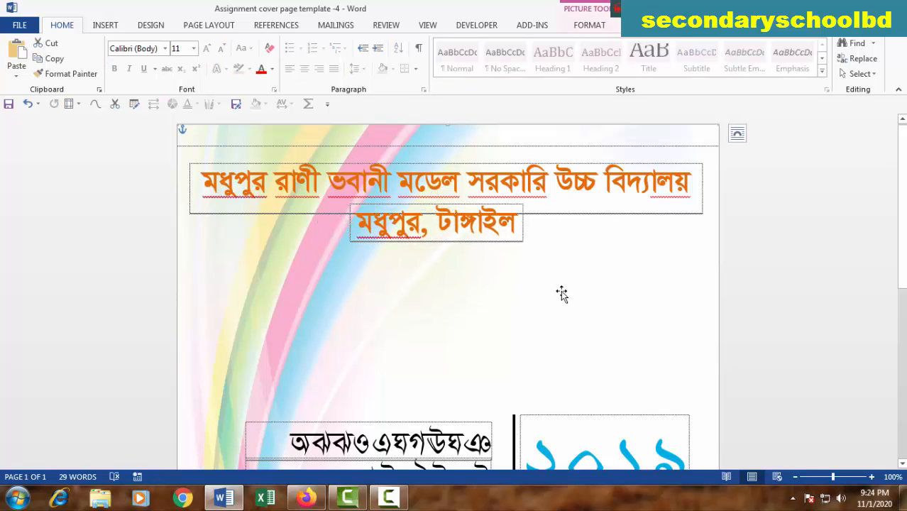
Change the font colour of "মধুপুর, টাঙ্গাইল" to the standard light blue.
scroll(536, 325, "down", 3)
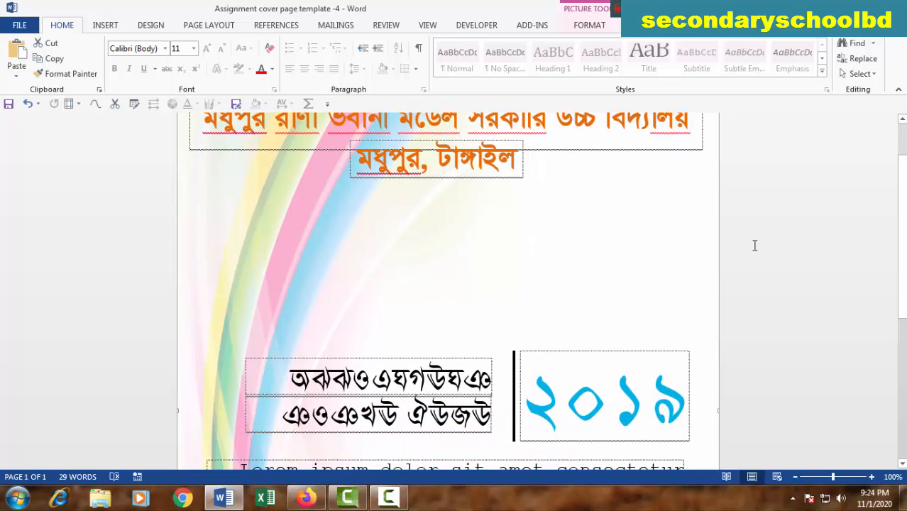
scroll(444, 301, "up", 3)
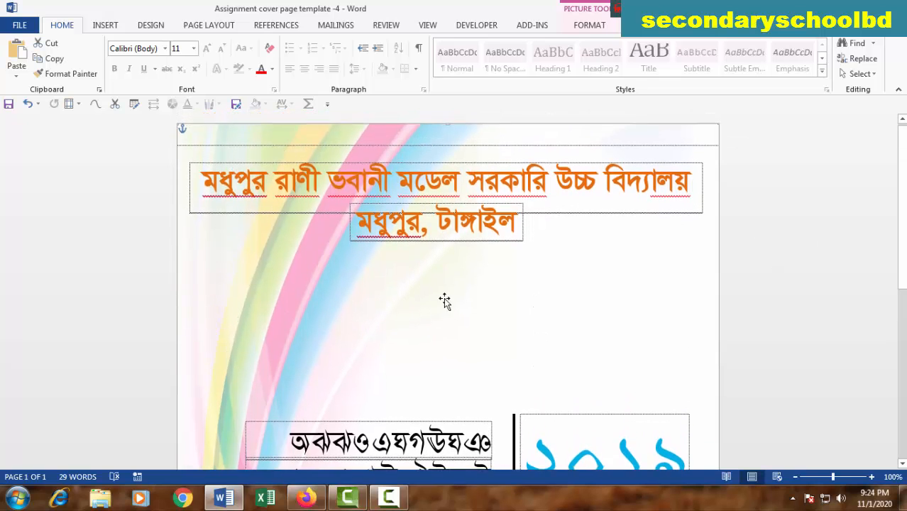
triple_click(379, 225)
left_click(272, 68)
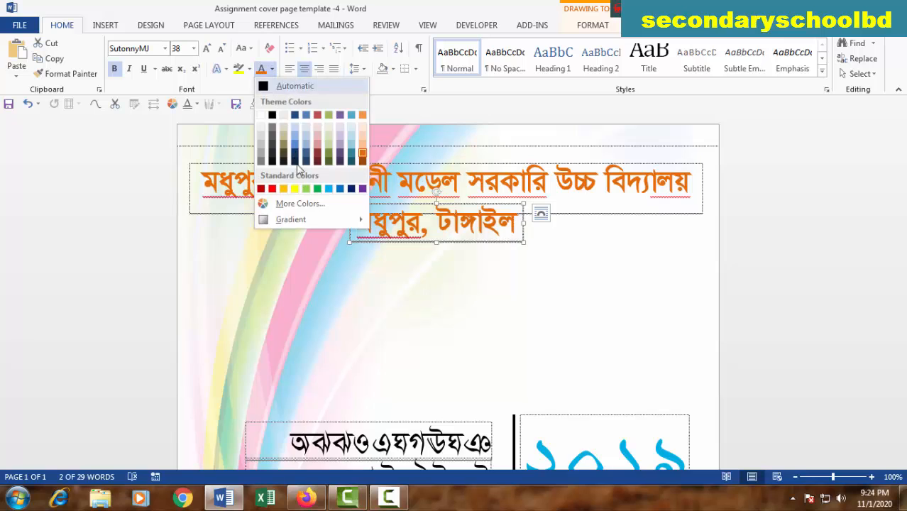
left_click(328, 189)
left_click(591, 318)
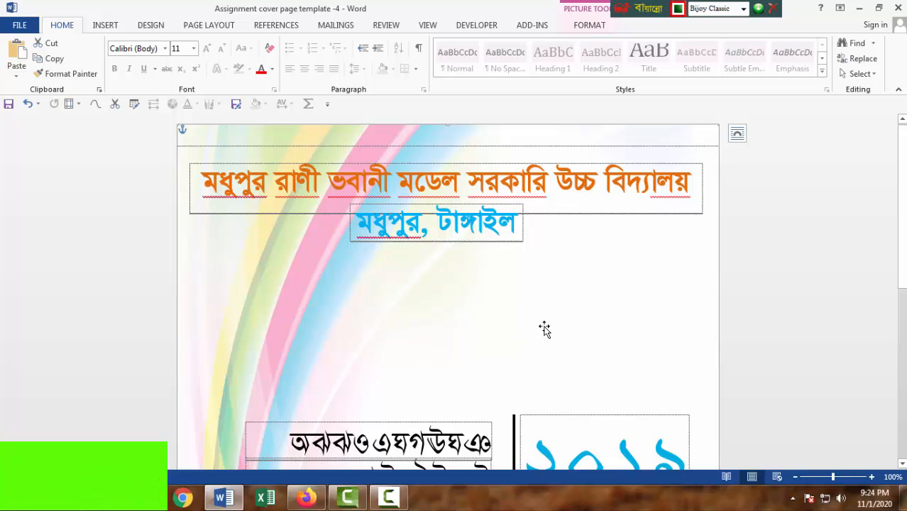
Move the "২০১৯" year box centrally beneath the location text and set its font to SutonnyMJ.
scroll(542, 324, "down", 3)
left_click(608, 329)
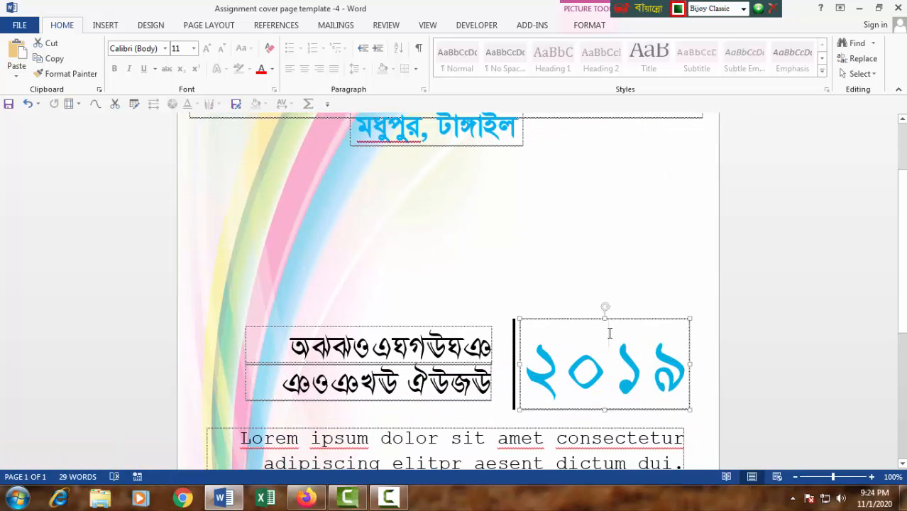
left_click_drag(608, 320, 435, 157)
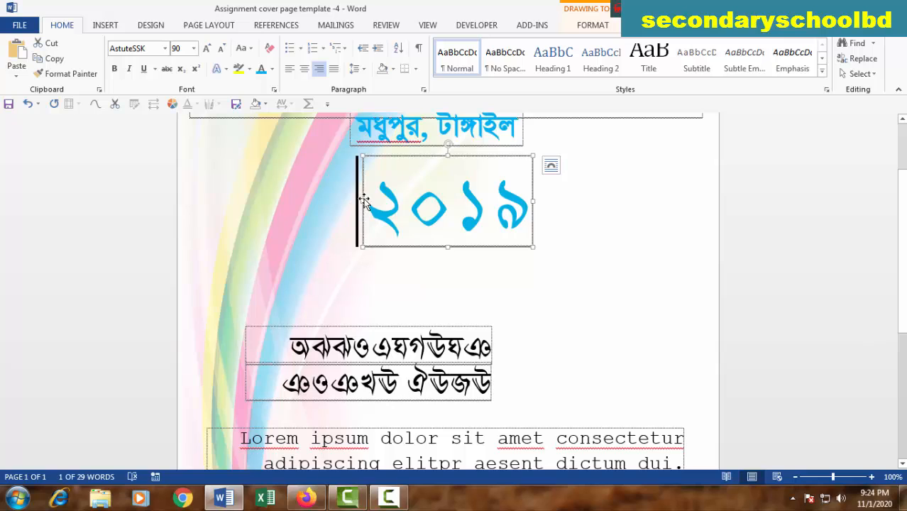
double_click(435, 204)
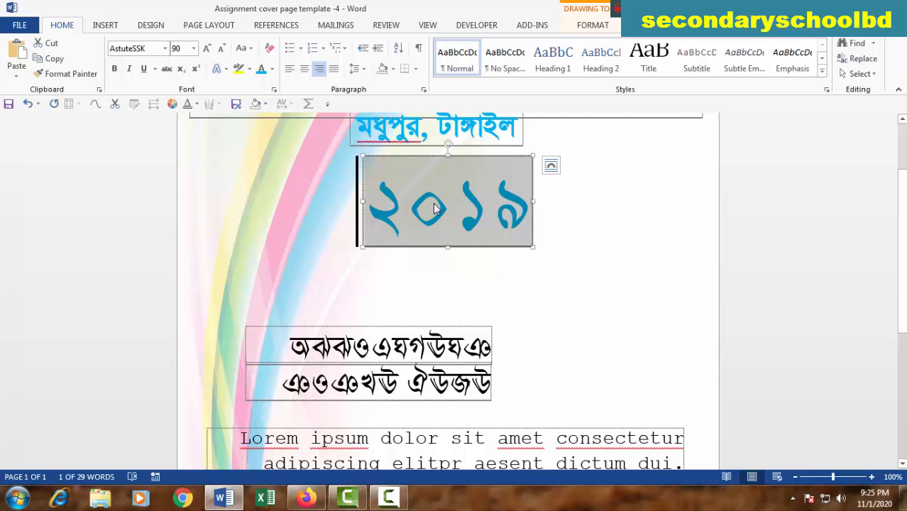
left_click(166, 49)
left_click(142, 129)
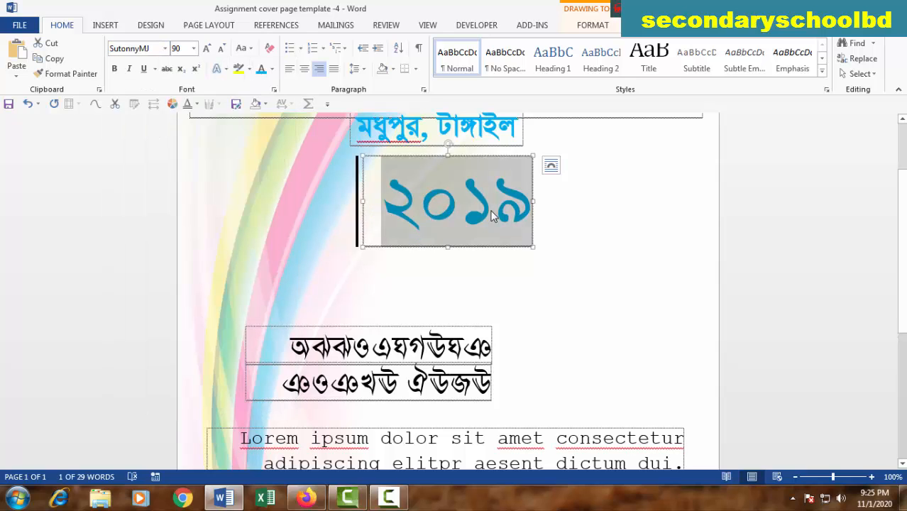
Replace the year with "এ্যাসাইনমেন্ট", widen its box to fit the whole word and shift it towards the page centre.
key("Delete")
type("এ")
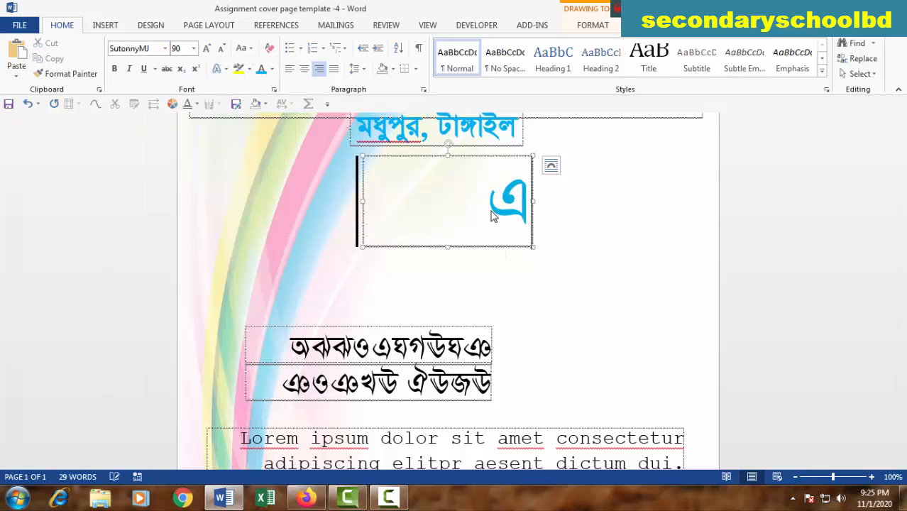
type("্যা")
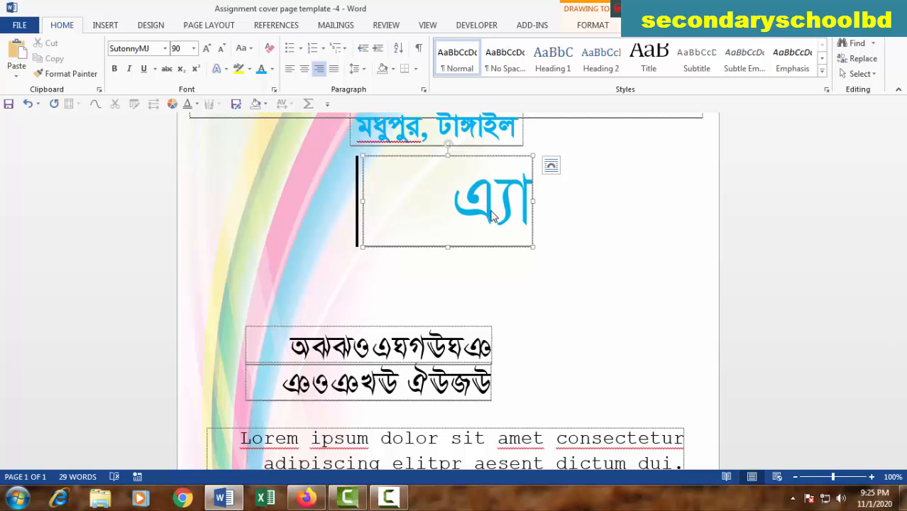
type("স্")
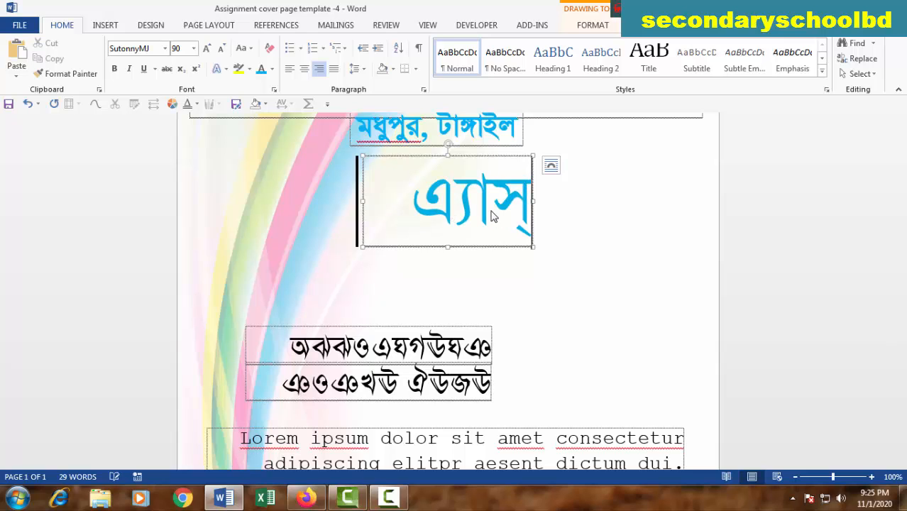
key("BackSpace")
type("া")
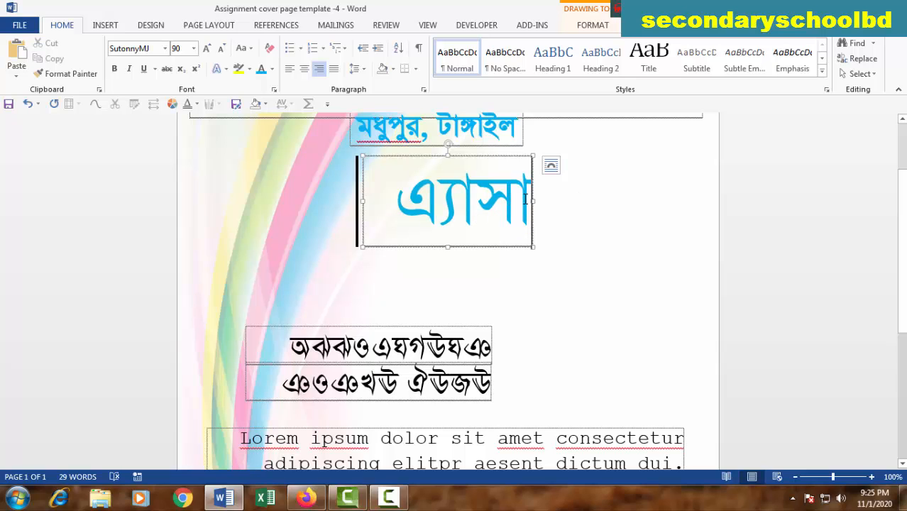
mouse_move(532, 201)
left_mouse_down()
mouse_move(706, 209)
mouse_move(694, 211)
left_mouse_up()
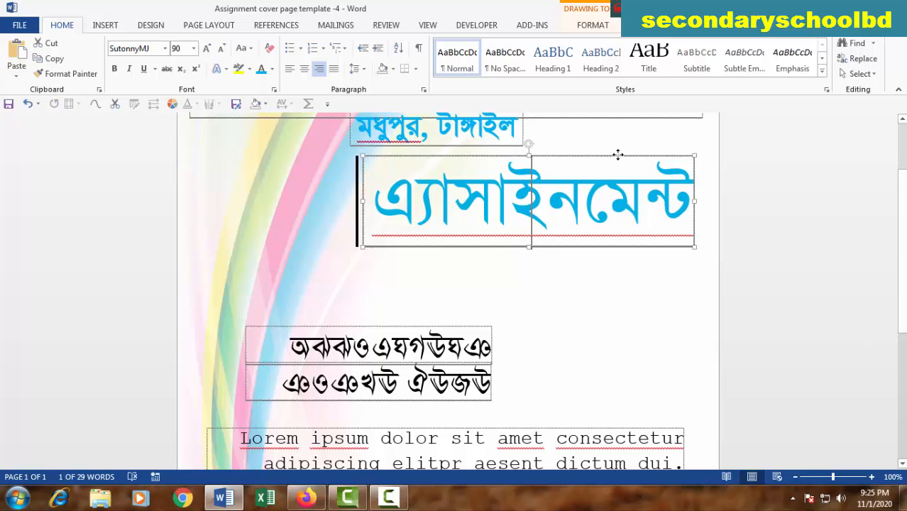
left_click_drag(625, 154, 542, 154)
Change the font colour of "এ্যাসাইনমেন্ট" to white.
double_click(486, 202)
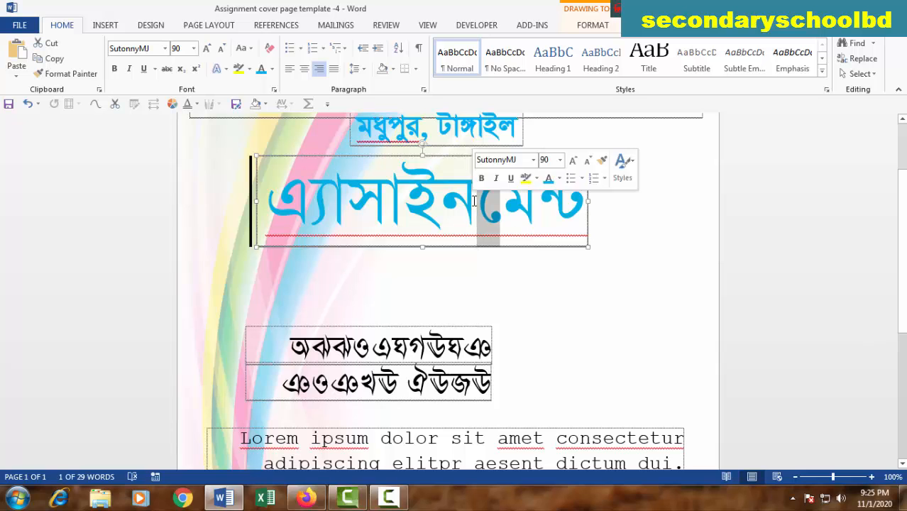
left_click(271, 69)
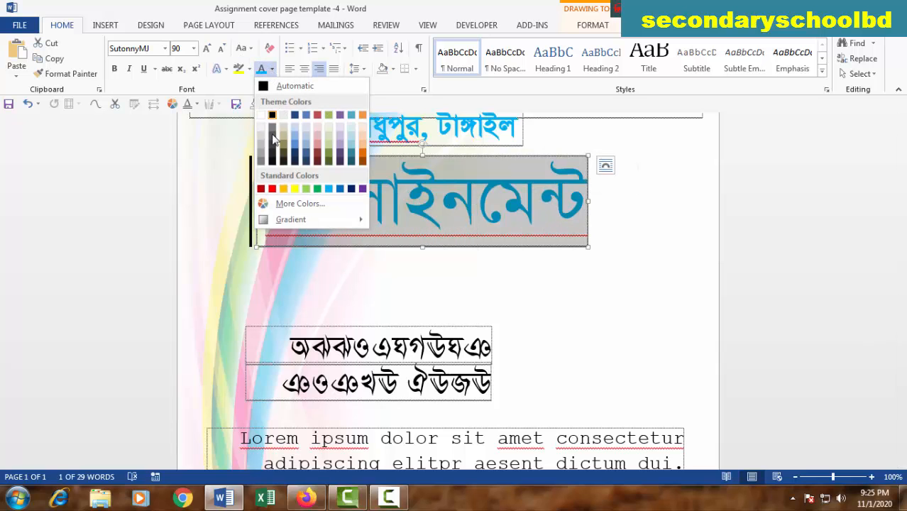
left_click(264, 113)
left_click(454, 188)
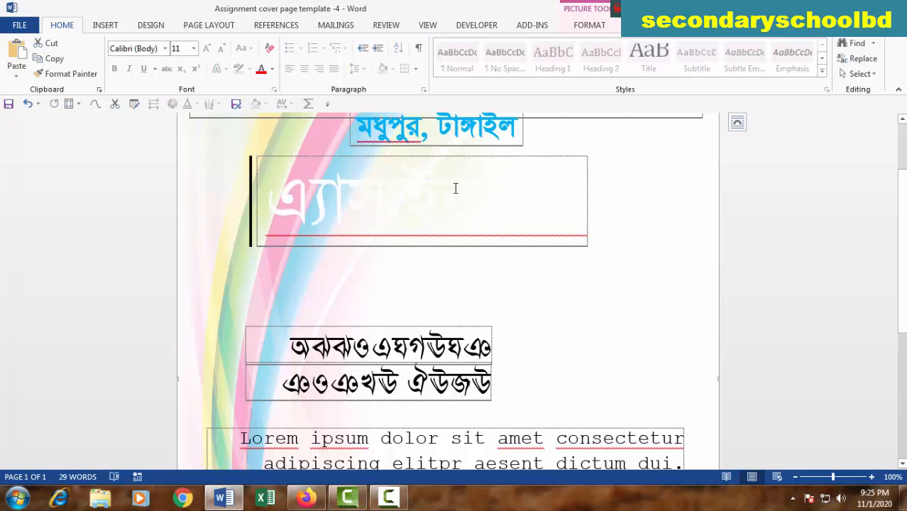
Apply the shape style with a green fill and light outline to the "এ্যাসাইনমেন্ট" box.
double_click(347, 173)
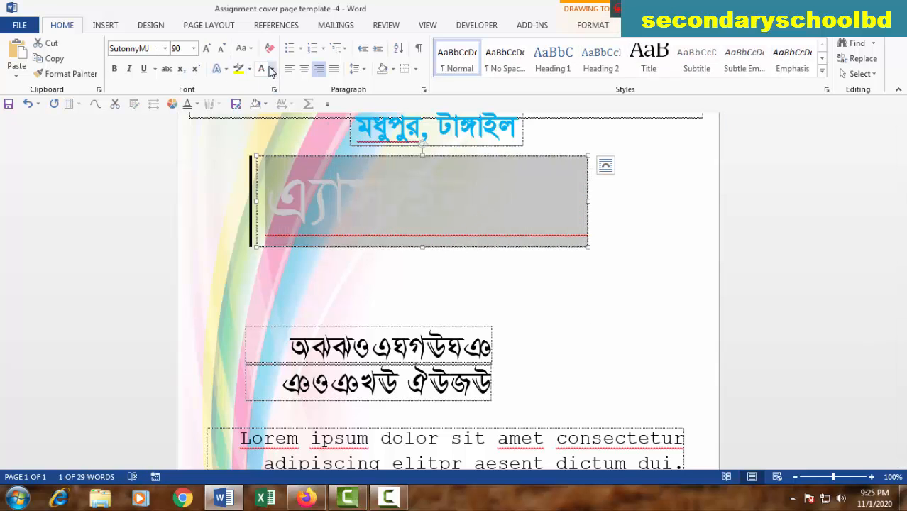
left_click(227, 69)
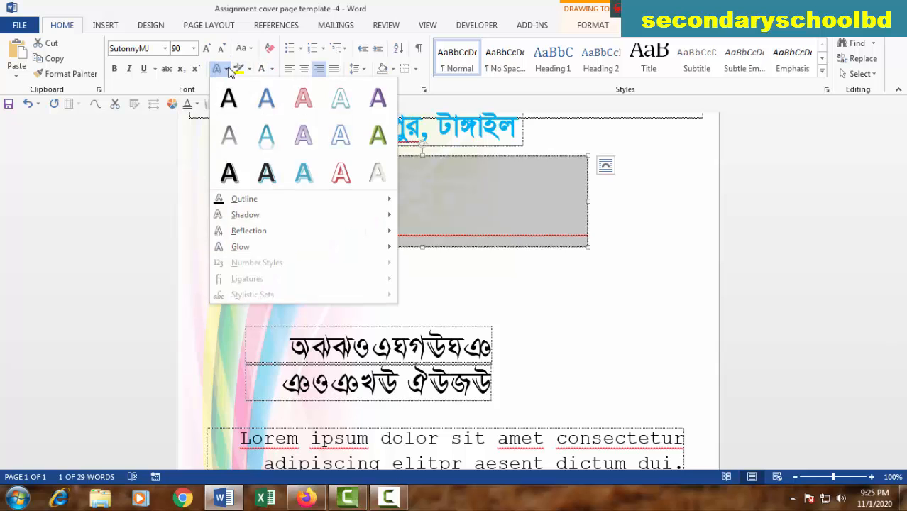
left_click(593, 25)
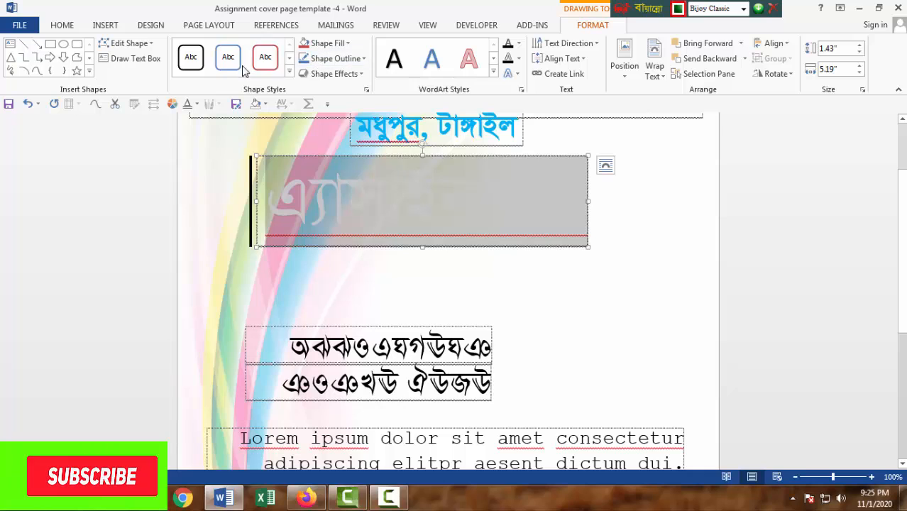
left_click(288, 73)
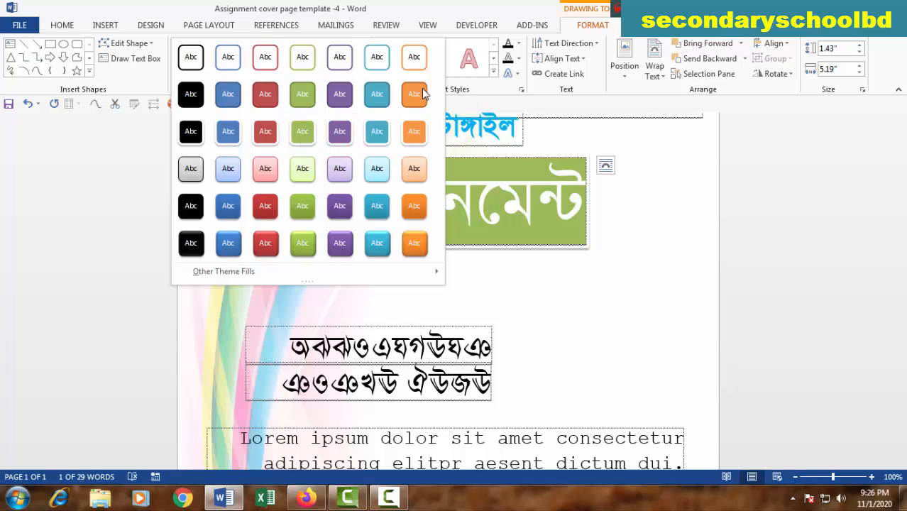
left_click(303, 132)
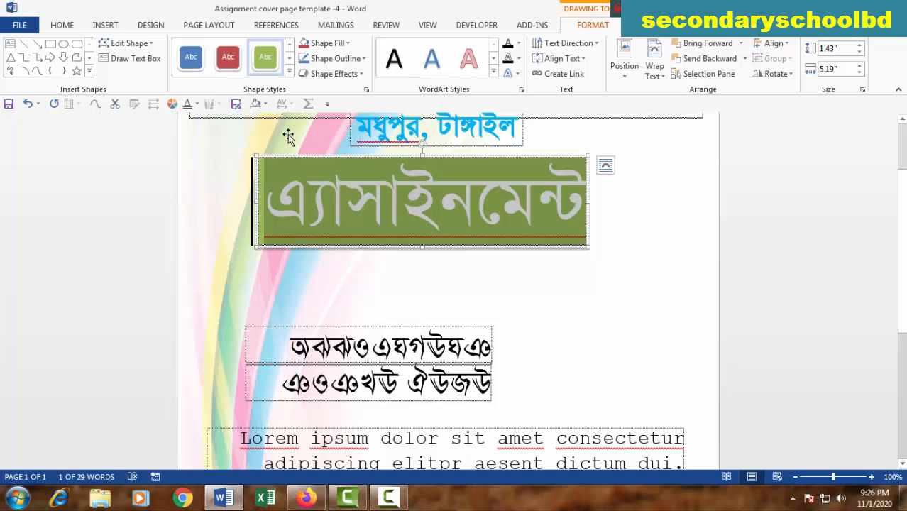
Edit the green box's points, moving both lower corners inward and the upper-right corner slightly outward for a slanted banner shape.
left_click(129, 43)
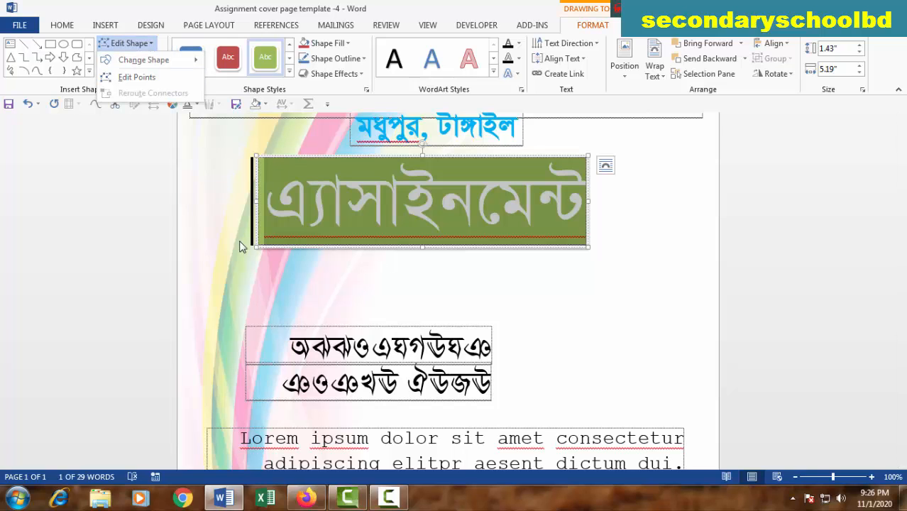
left_click(139, 77)
left_click_drag(259, 247, 268, 233)
left_click_drag(589, 246, 582, 240)
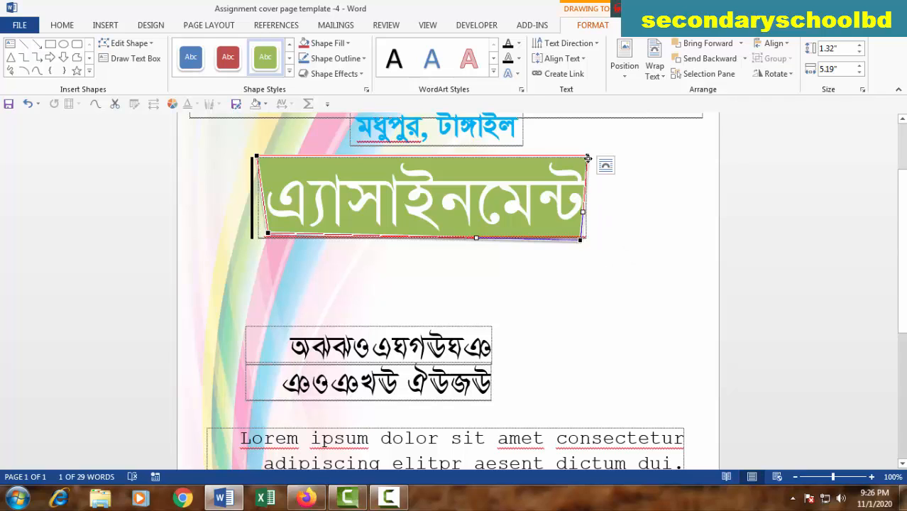
left_click_drag(588, 158, 598, 162)
left_click(628, 213)
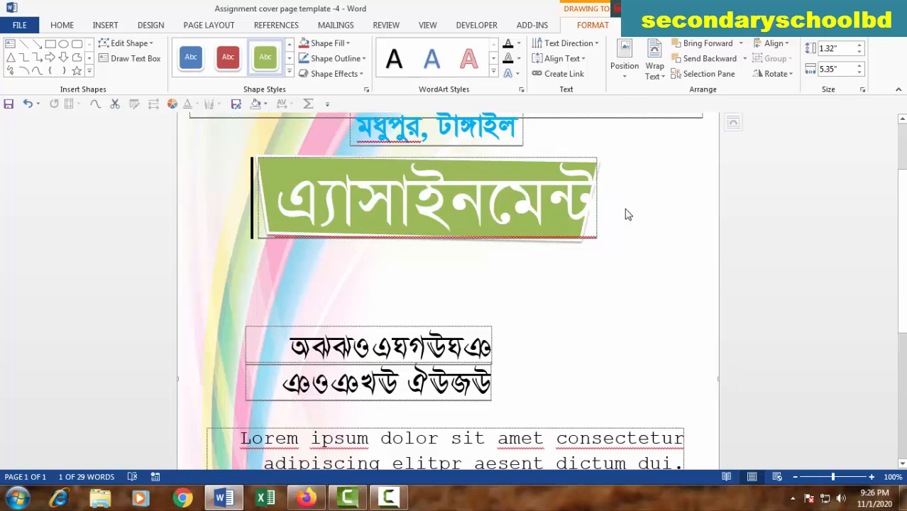
Widen the green banner to about 5.5" and edit its points to pull the lower-right corner outward.
left_click(586, 178)
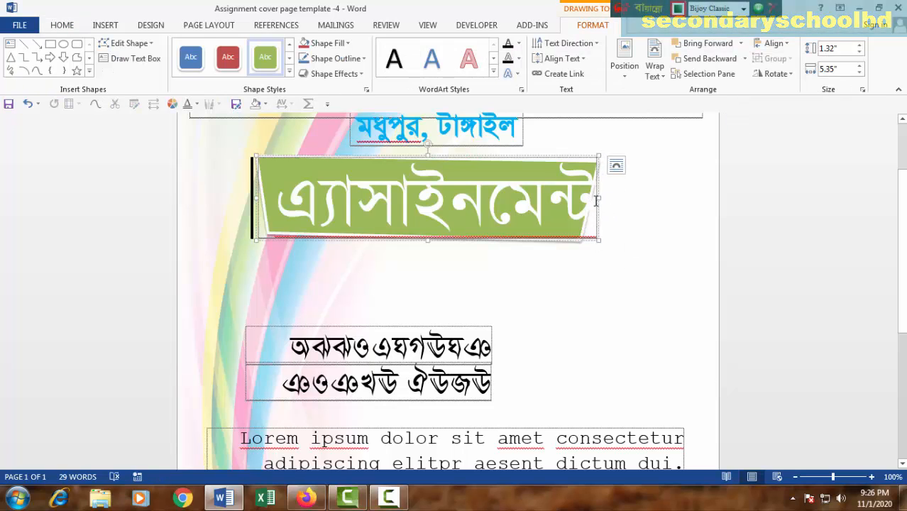
left_click_drag(598, 198, 608, 198)
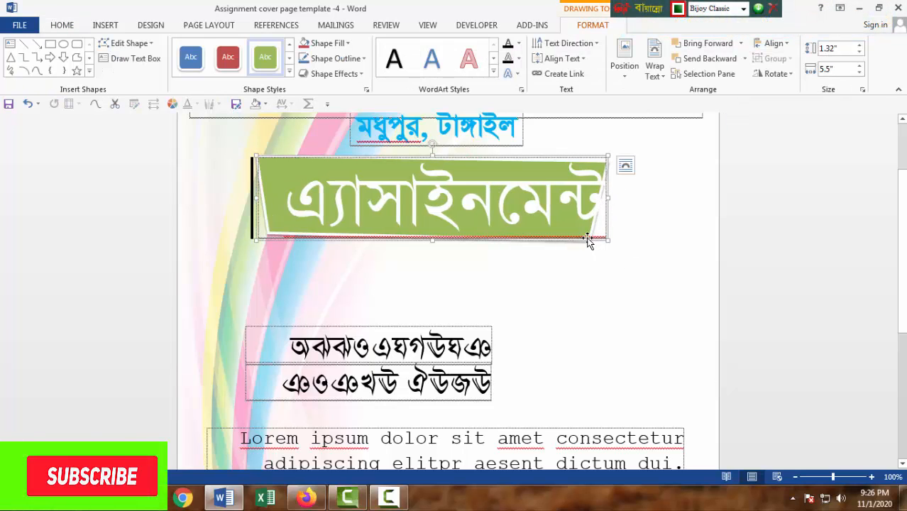
left_click(126, 43)
left_click(137, 77)
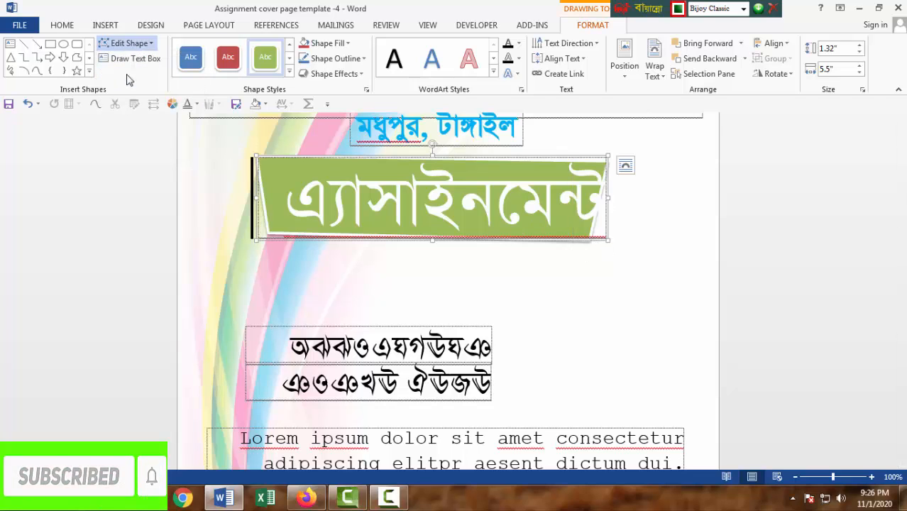
mouse_move(607, 239)
left_mouse_down()
mouse_move(589, 239)
mouse_move(616, 229)
mouse_move(625, 238)
left_mouse_up()
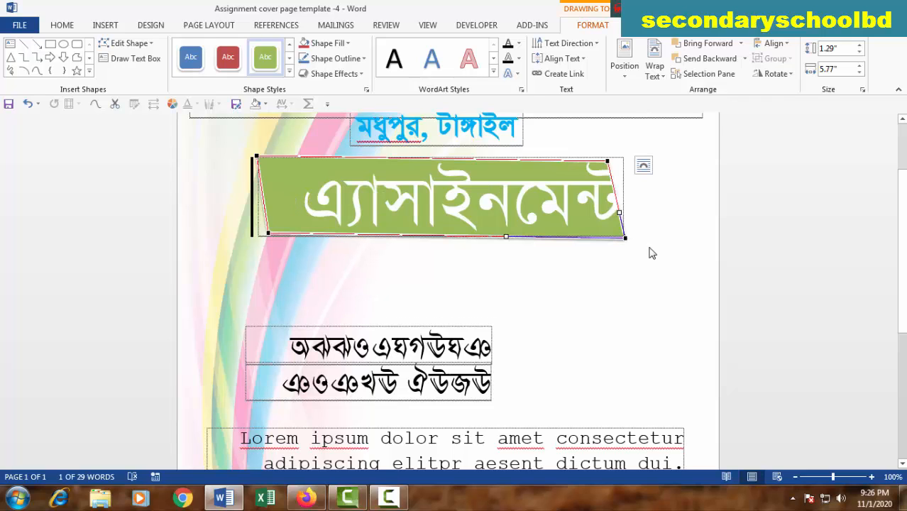
Centre the "এ্যাসাইনমেন্ট" text within the green banner.
double_click(465, 187)
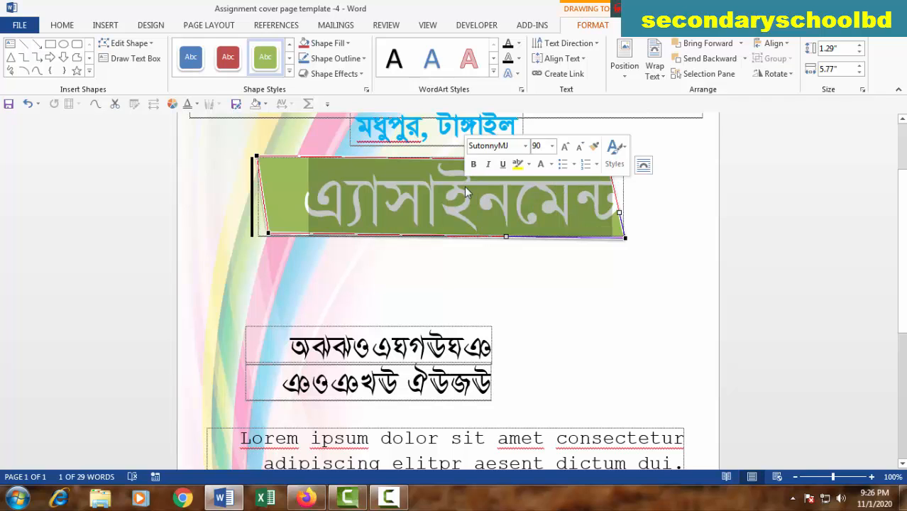
left_click(68, 28)
left_click(304, 68)
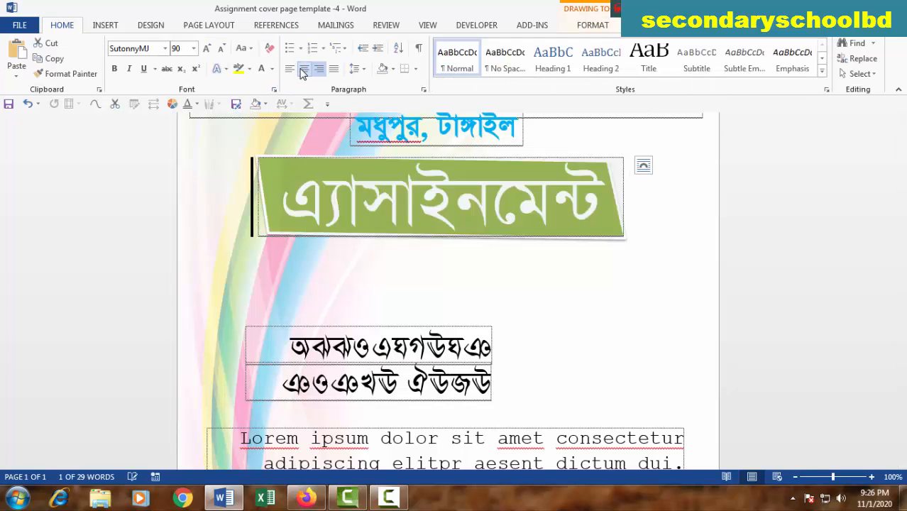
left_click(551, 288)
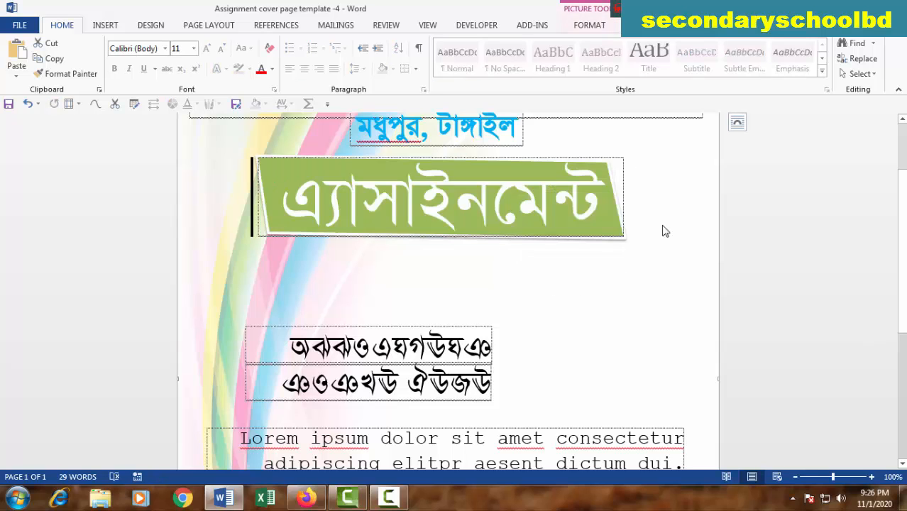
Try to select the black vertical line beside the green banner.
left_click(250, 168)
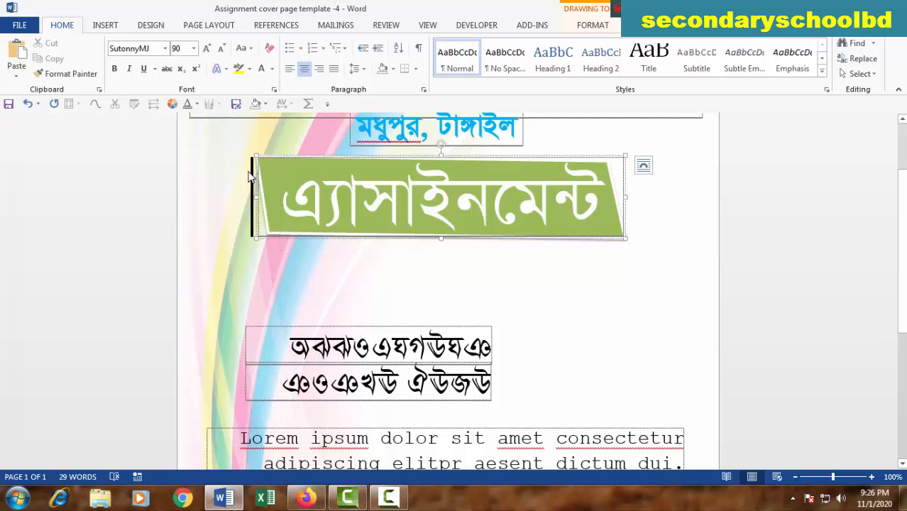
left_click(246, 176)
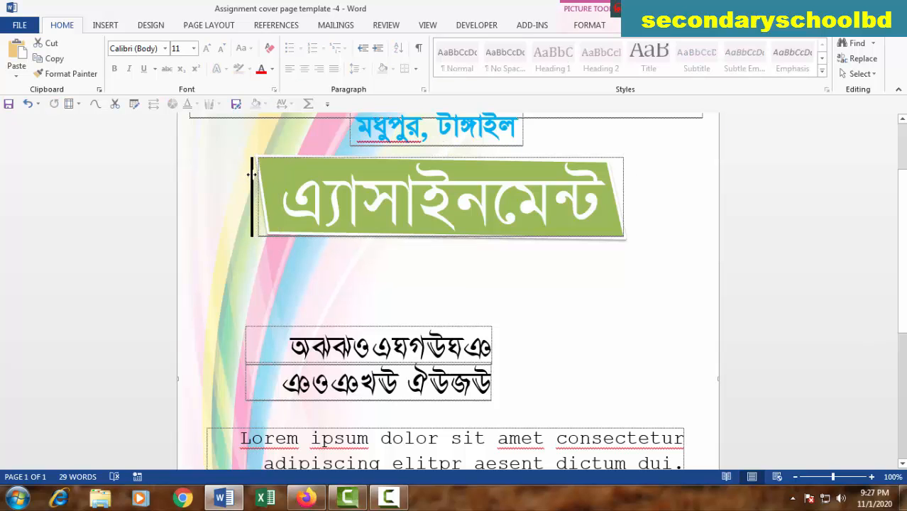
left_click(244, 174)
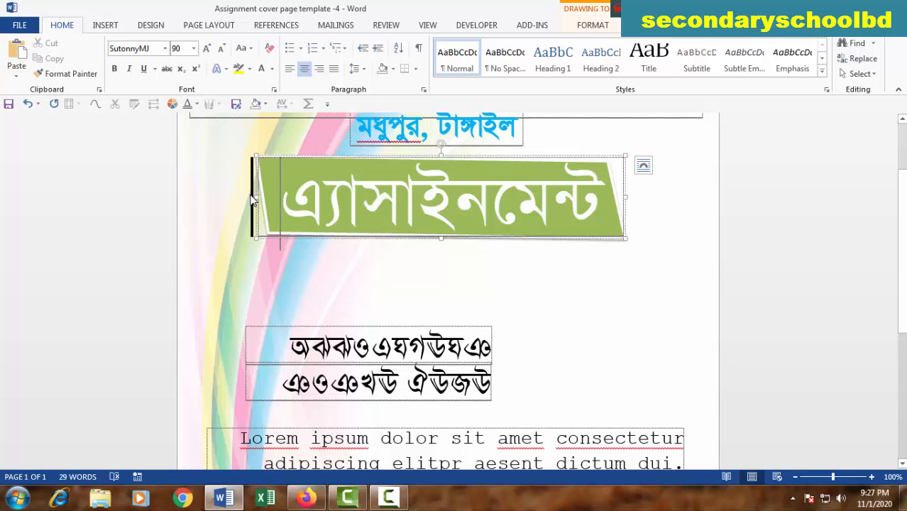
left_click(515, 288)
scroll(654, 307, "up", 1)
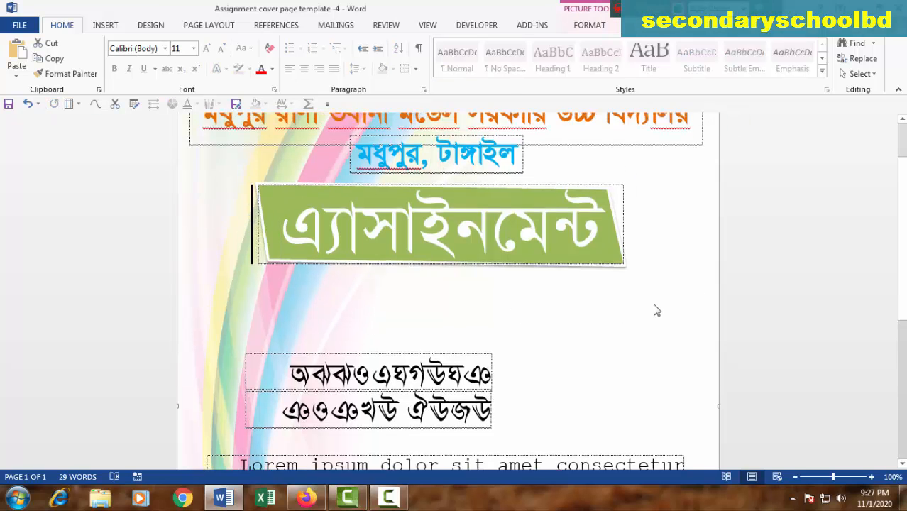
Make the "এ্যাসাইনমেন্ট" text in the green banner bold.
scroll(644, 310, "down", 1)
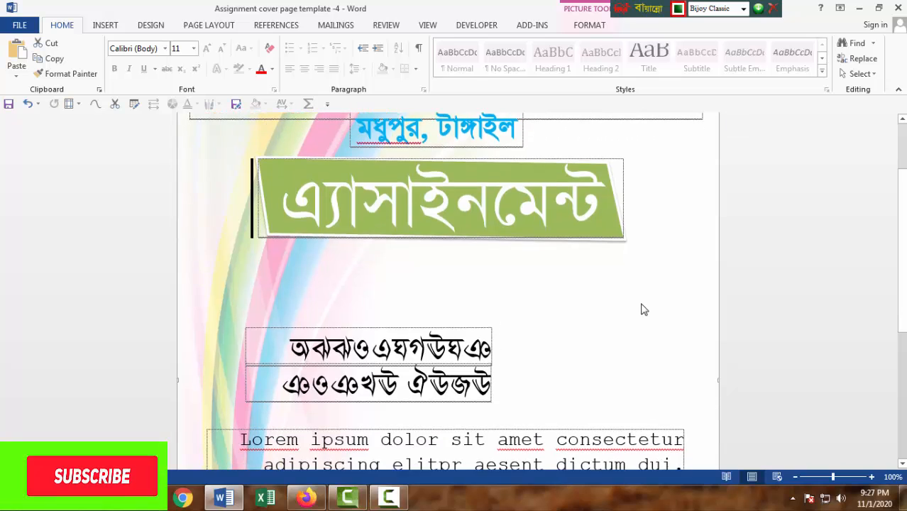
double_click(433, 203)
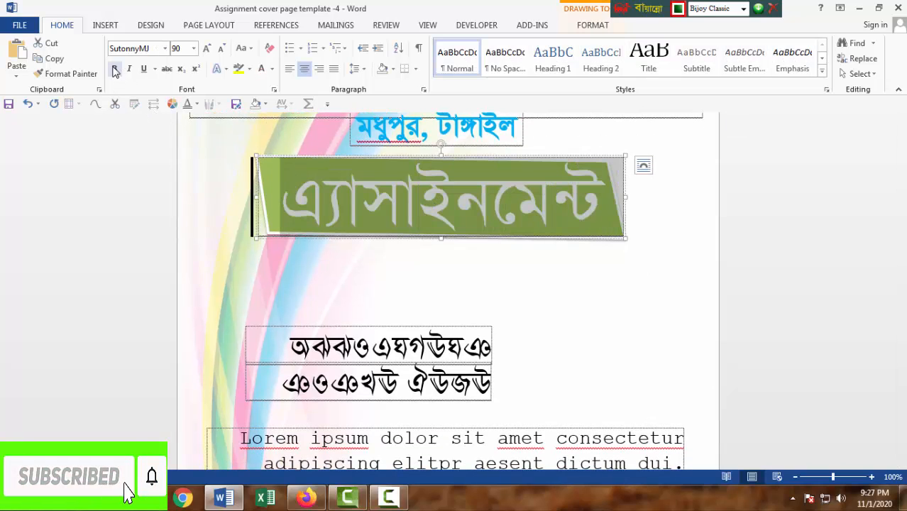
left_click(557, 300)
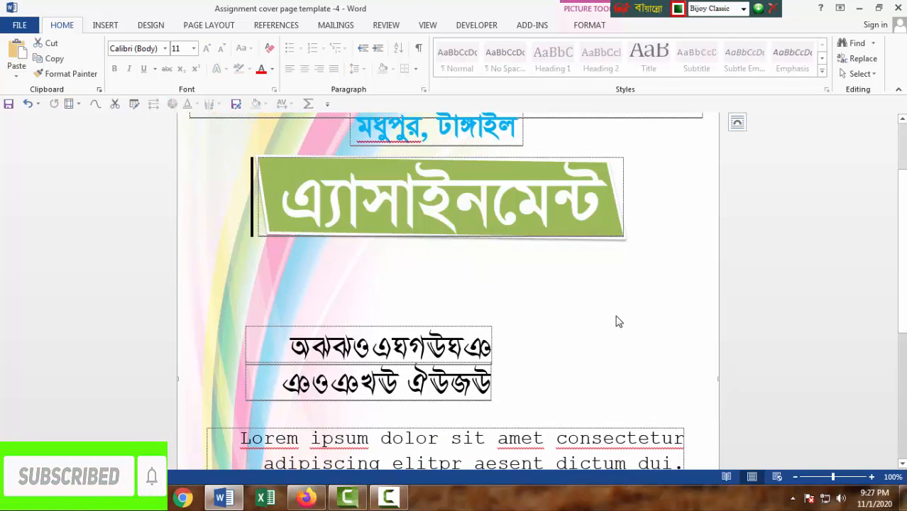
Move the upper placeholder text box up beneath the green banner and replace its text with "বিষয়ের নামঃ".
scroll(606, 324, "down", 1)
left_click(355, 297)
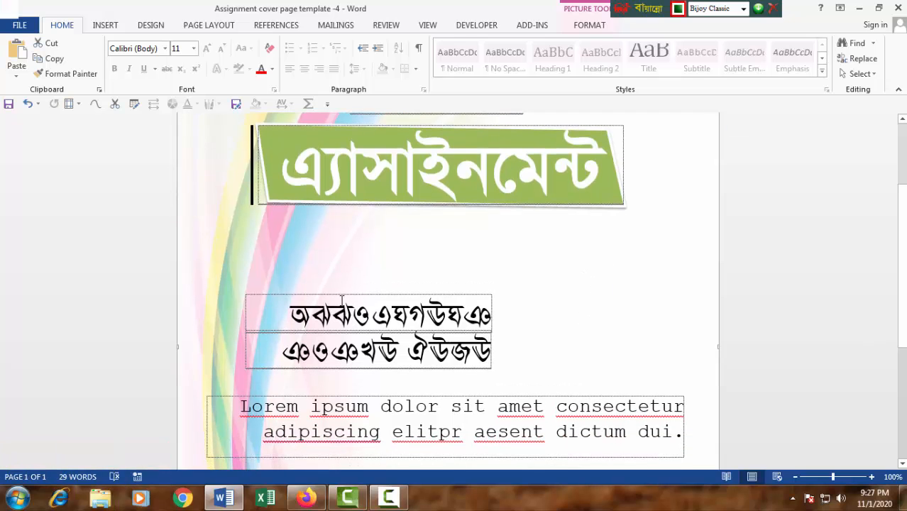
left_click_drag(378, 297, 365, 236)
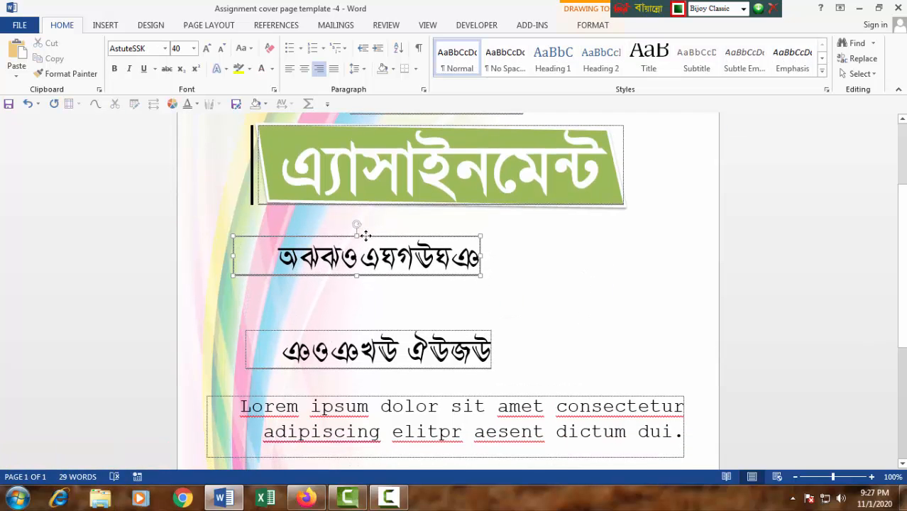
double_click(313, 254)
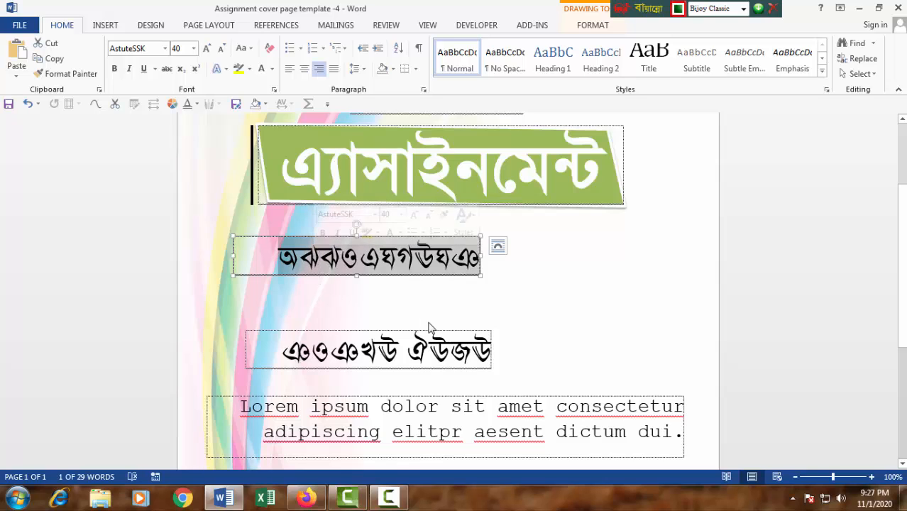
type("বি")
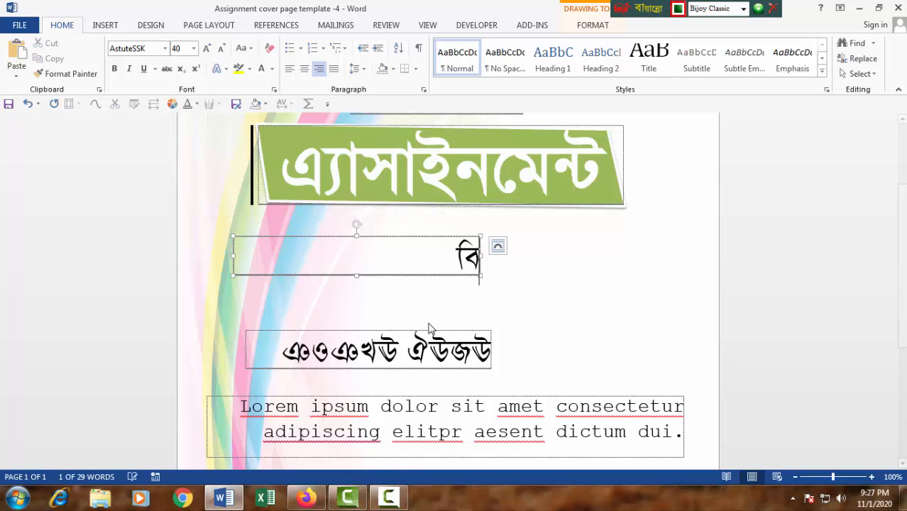
type("ষয়ের নাম")
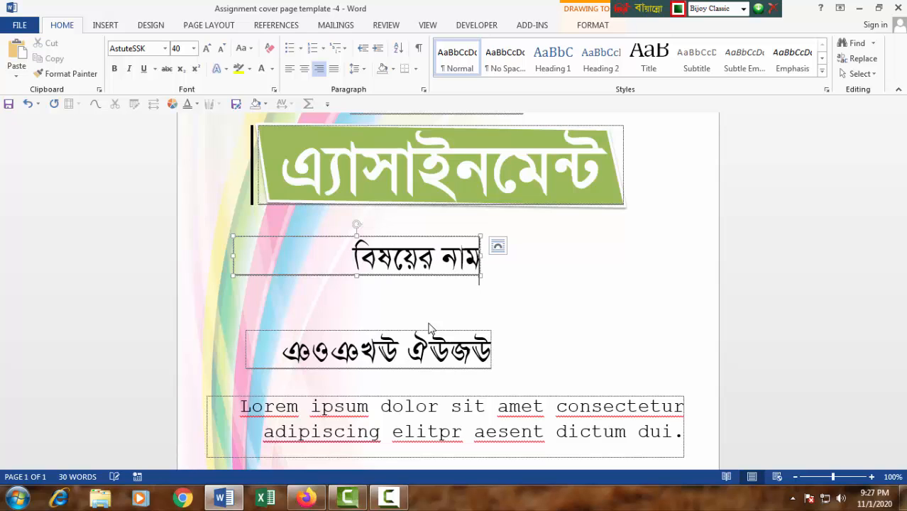
type("ঃ")
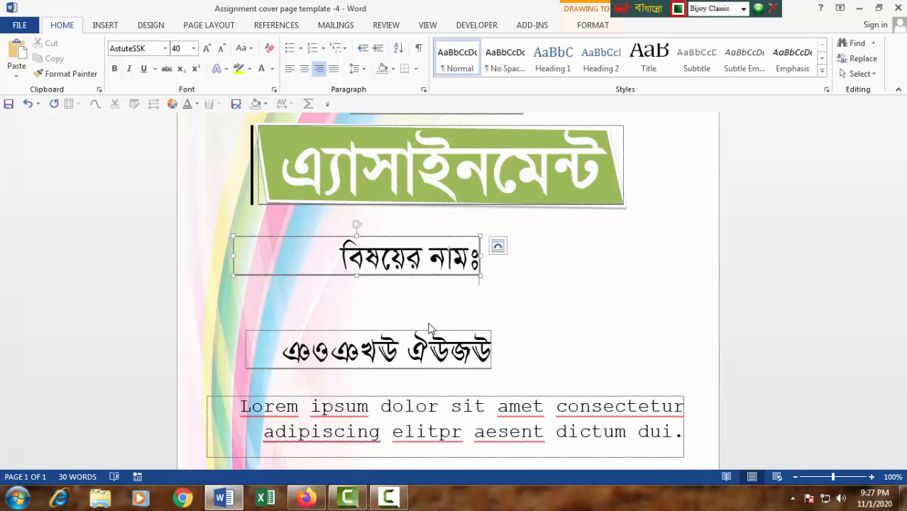
Widen the "বিষয়ের নামঃ" text box to nearly the right page edge, left-align its text and add blank space after the label.
left_click_drag(481, 255, 665, 257)
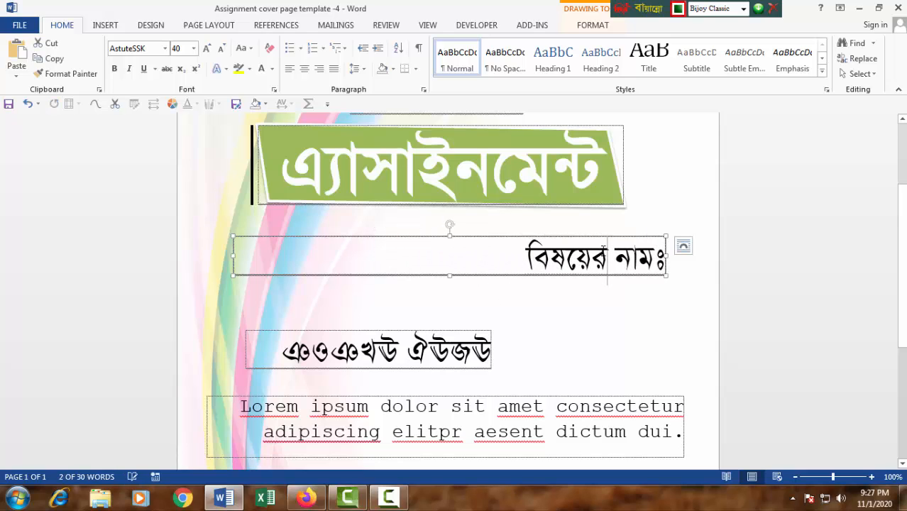
left_click(289, 69)
left_click(409, 252)
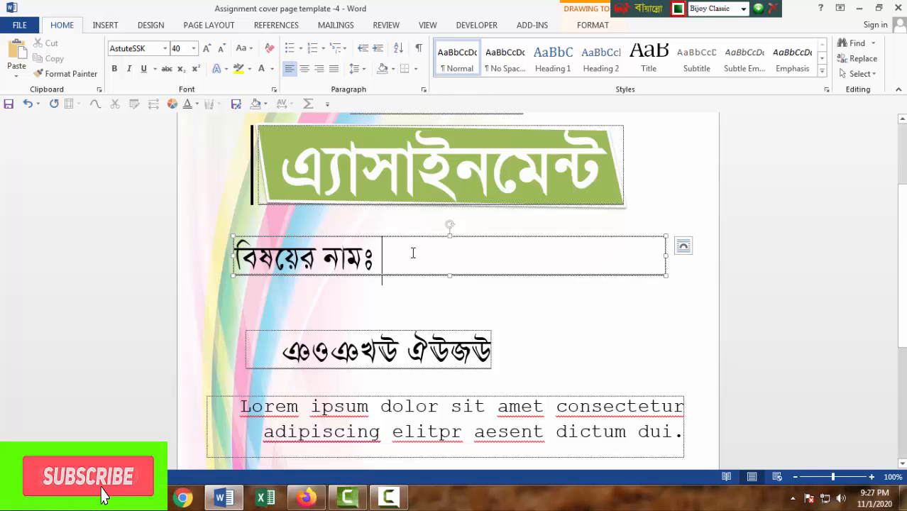
key("Tab")
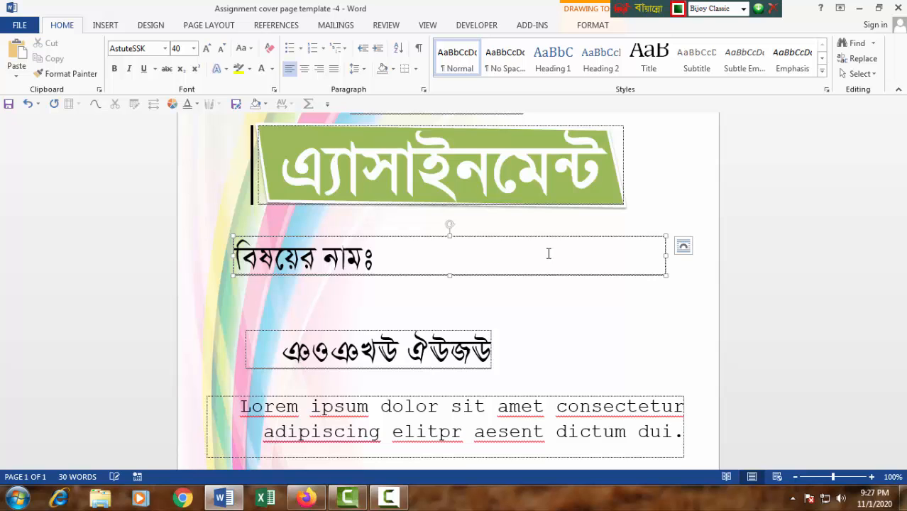
Move the second placeholder text box up directly below the "বিষয়ের নামঃ" box and widen it to match.
left_click(471, 350)
left_click_drag(440, 330, 425, 281)
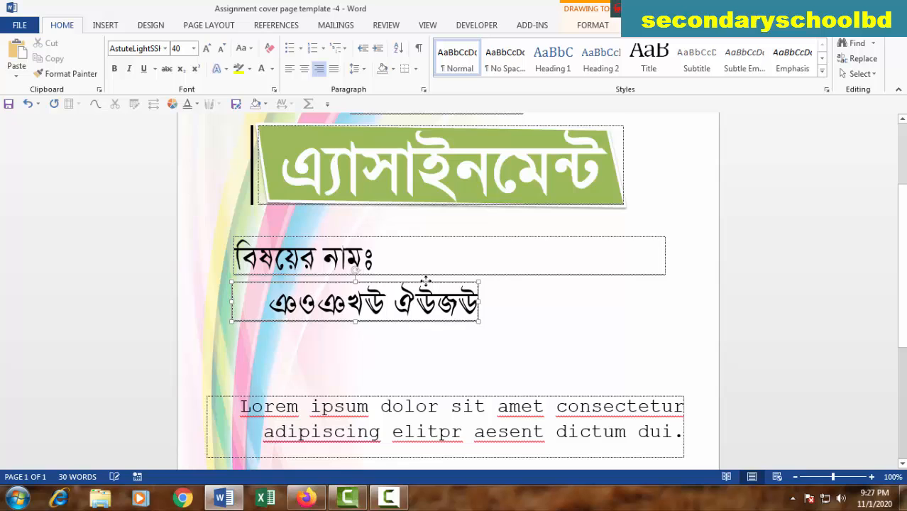
left_click_drag(480, 302, 670, 303)
Replace the second placeholder's text with "শিক্ষার্থীর নাম ঃ" and left-align it.
triple_click(637, 306)
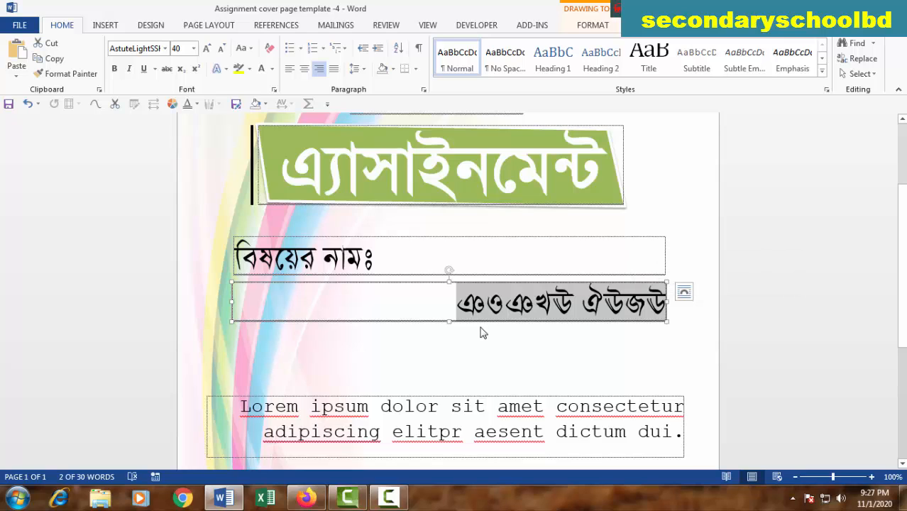
type("শিক্ষ")
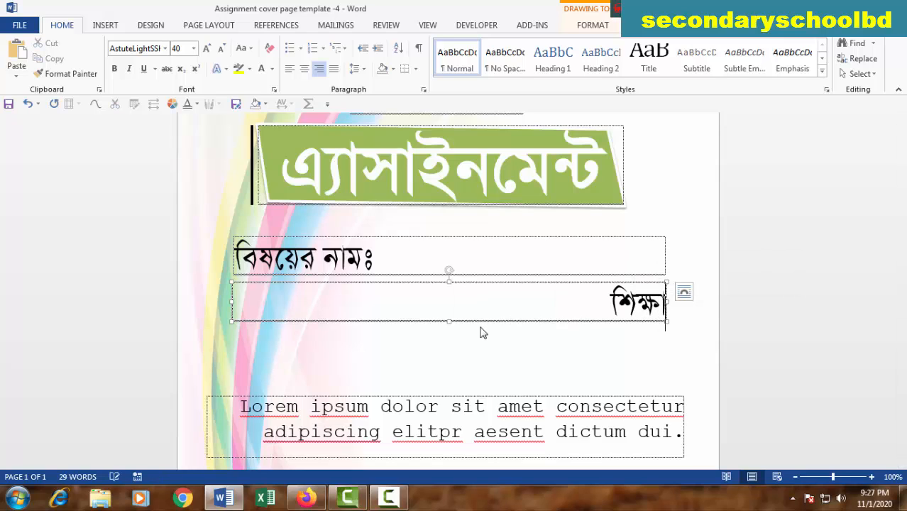
type("ার্থীর")
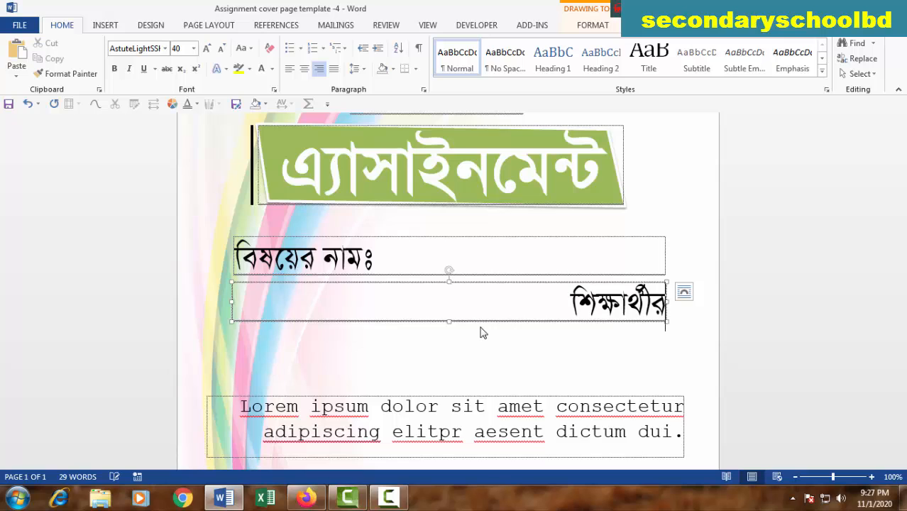
type(" নাম")
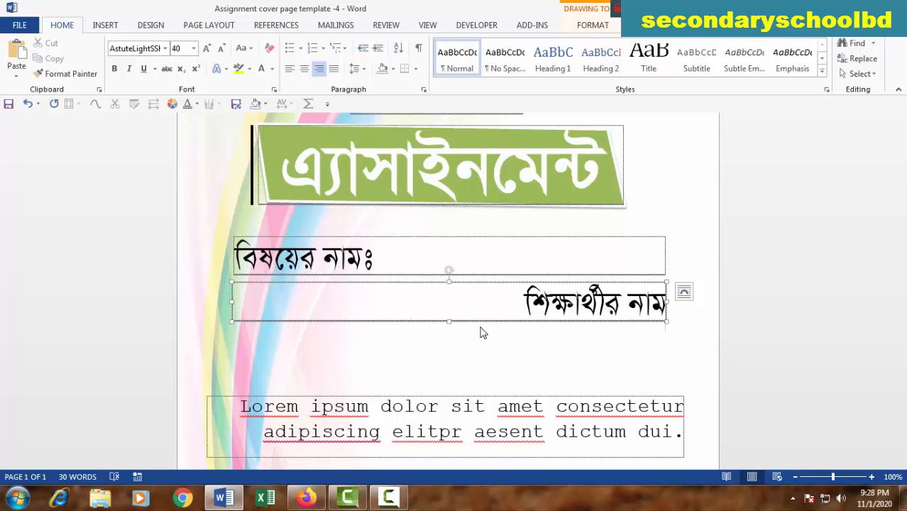
type(" ঃ")
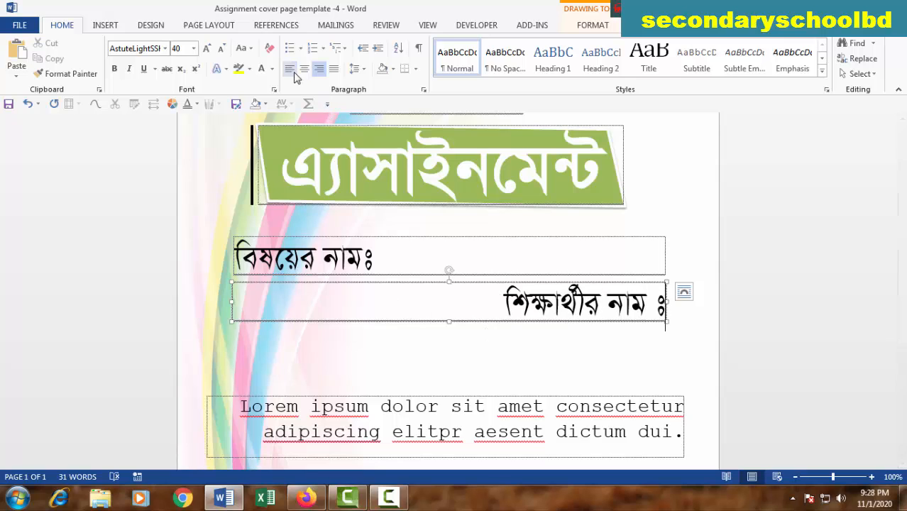
left_click(290, 68)
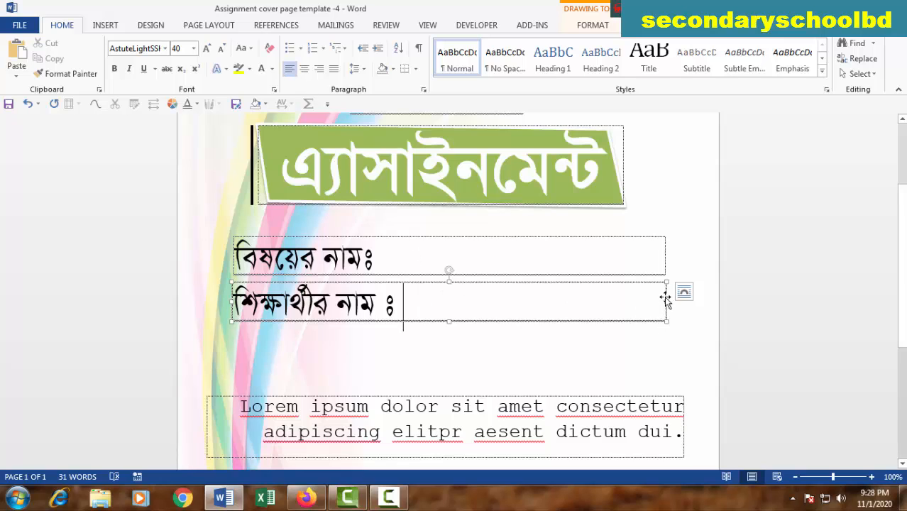
Duplicate the "শিক্ষার্থীর নাম ঃ" text box directly below and change the copy's label to "শ্রেণীঃ".
left_click_drag(664, 296, 666, 345)
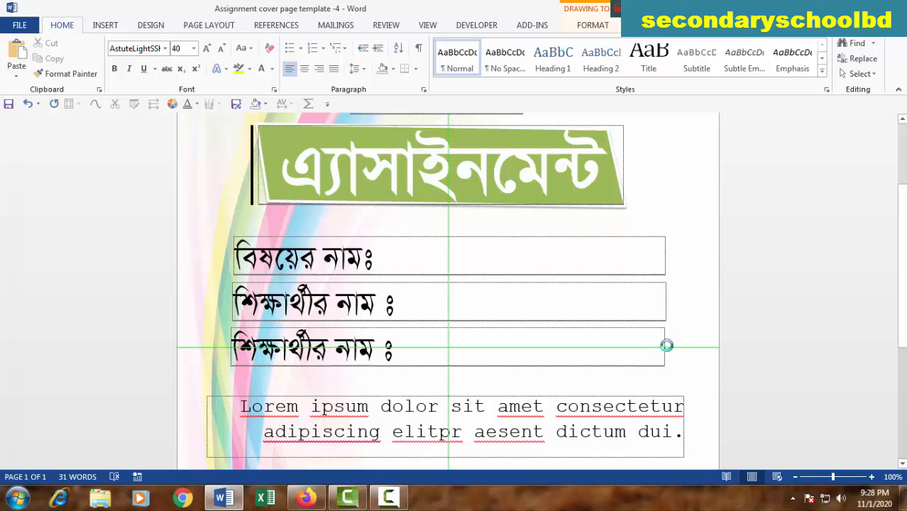
left_click(388, 351)
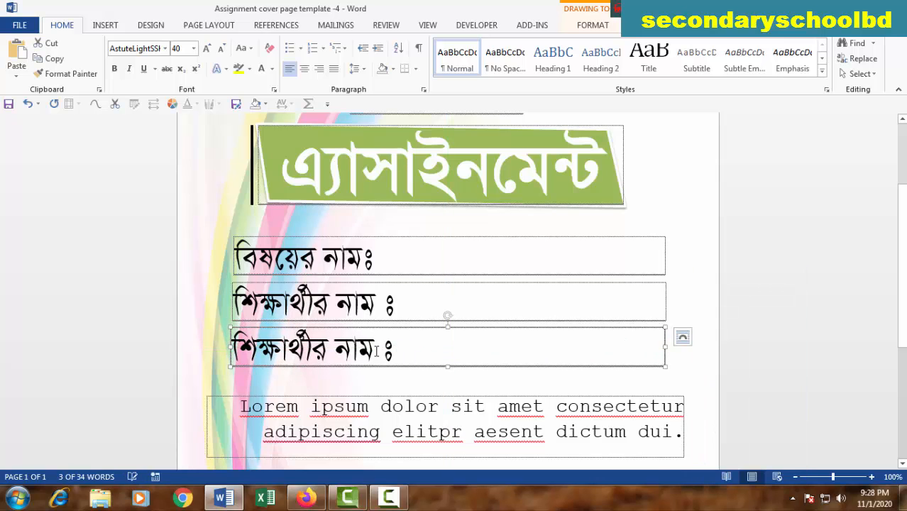
left_click_drag(381, 352, 233, 349)
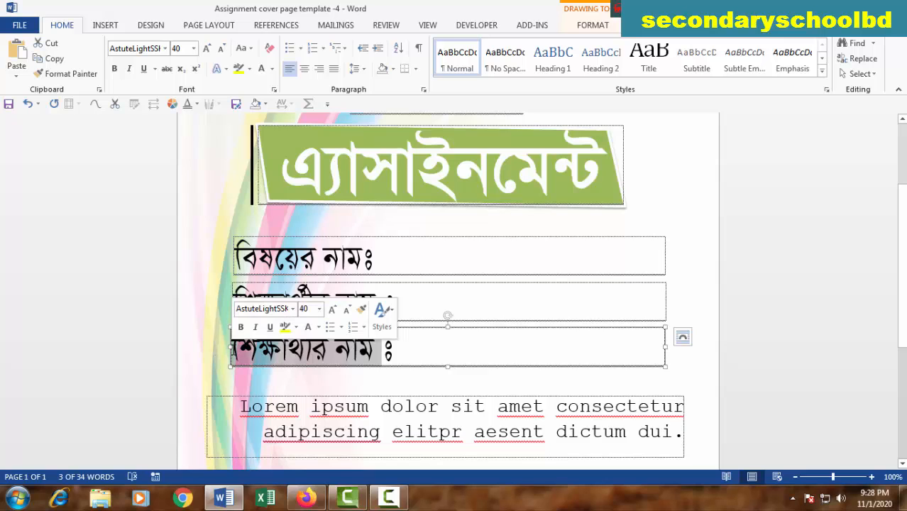
type("শ্রে")
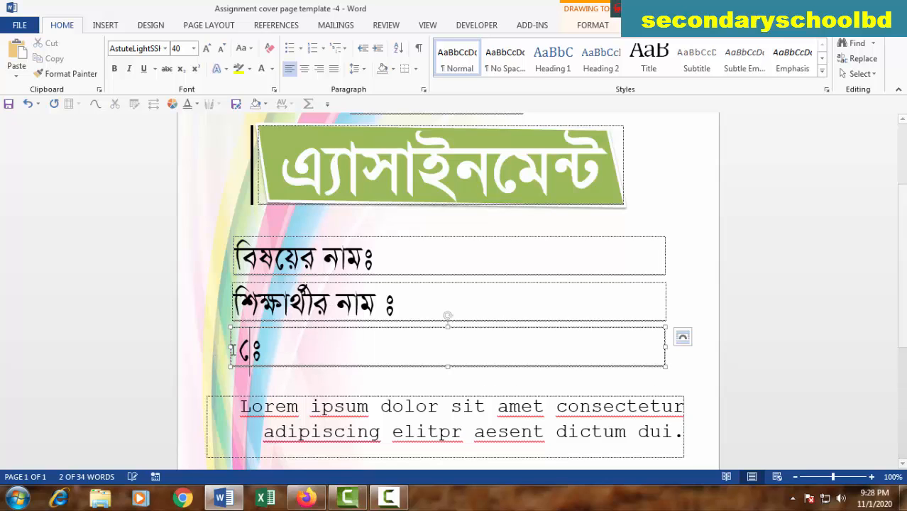
type("ণী")
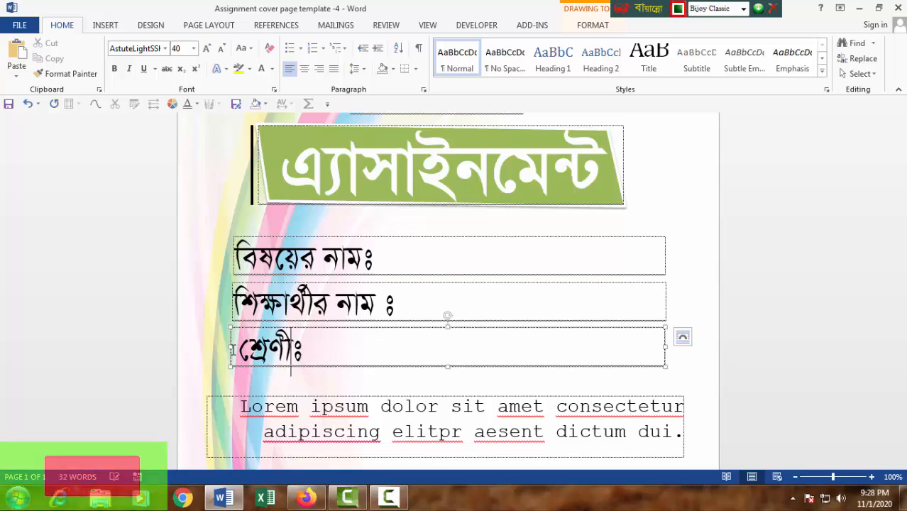
Add the labels "শাখাঃ" and "রোলঃ" spaced out after "শ্রেণীঃ" on the same line, and widen the box slightly.
left_click(307, 347)
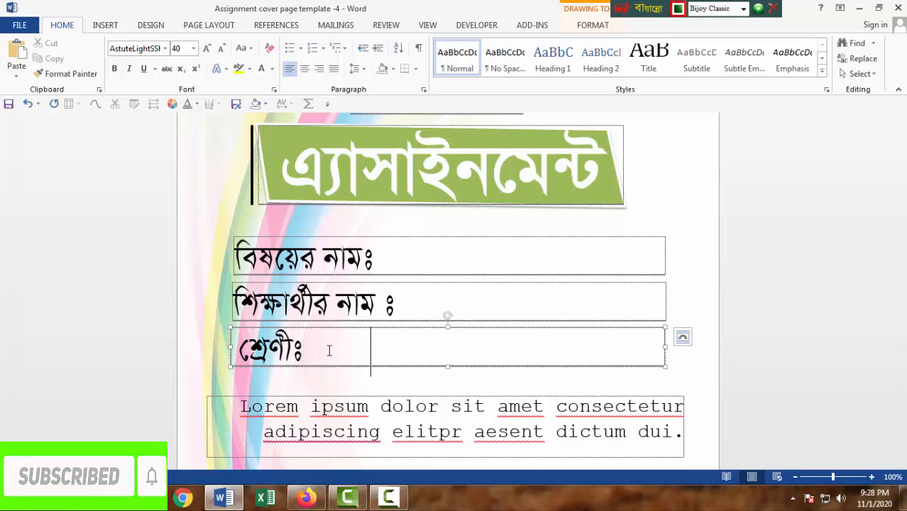
type("শাখাঃ          ")
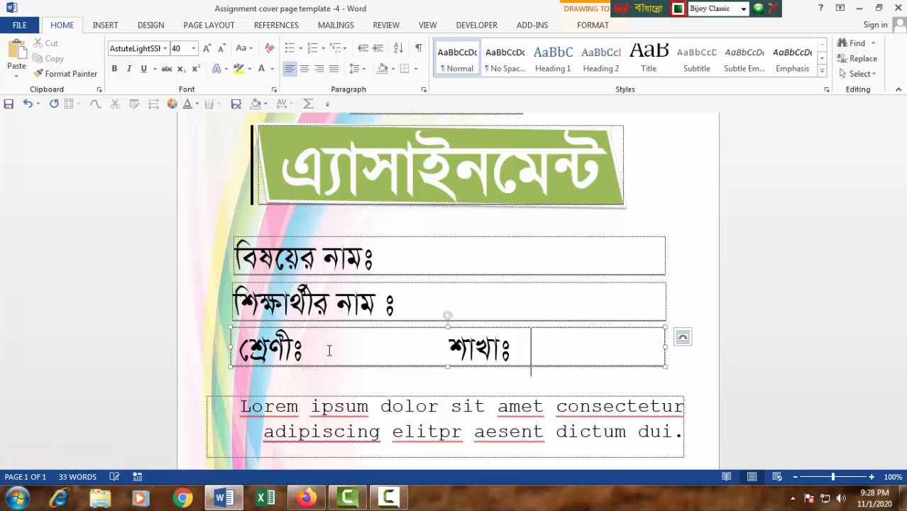
type("রো")
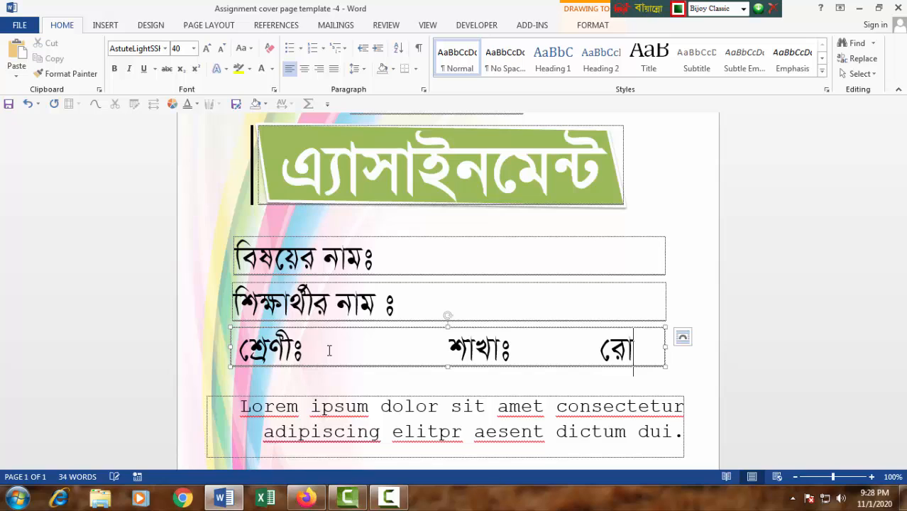
type("লঃ")
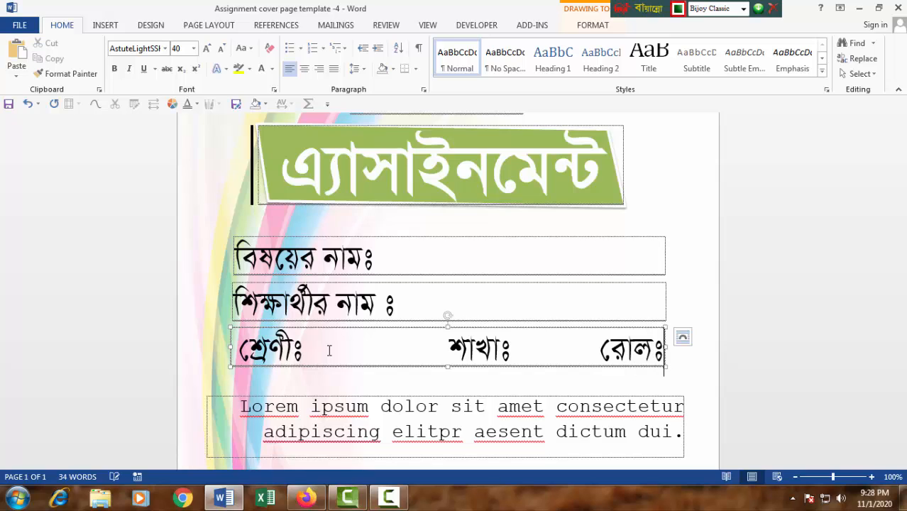
mouse_move(666, 346)
left_mouse_down()
mouse_move(680, 347)
mouse_move(668, 346)
left_mouse_up()
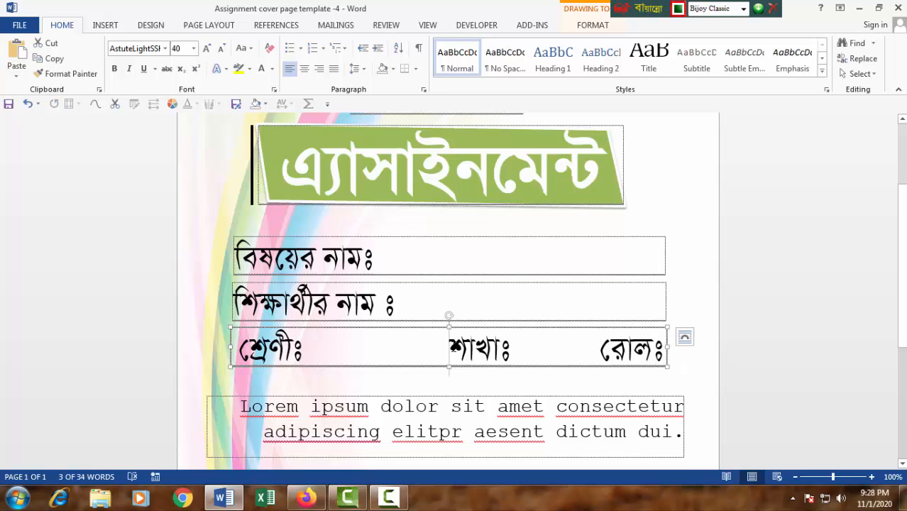
Adjust the spacing in the class row, moving "শাখাঃ" closer to "শ্রেণীঃ" and widening the gap before "রোলঃ".
left_click(452, 348)
key("BackSpace")
key("BackSpace")
key("BackSpace")
key("BackSpace")
key("BackSpace")
key("BackSpace")
key("BackSpace")
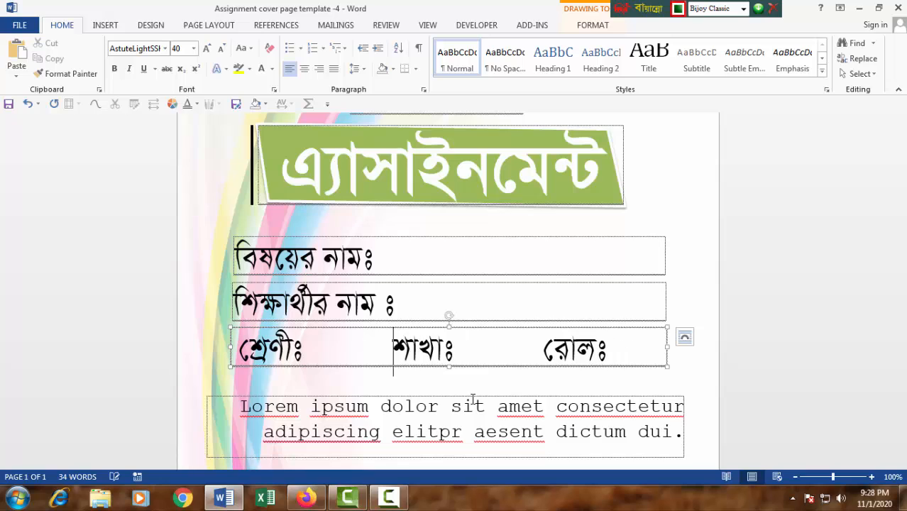
key("BackSpace")
left_click(495, 342)
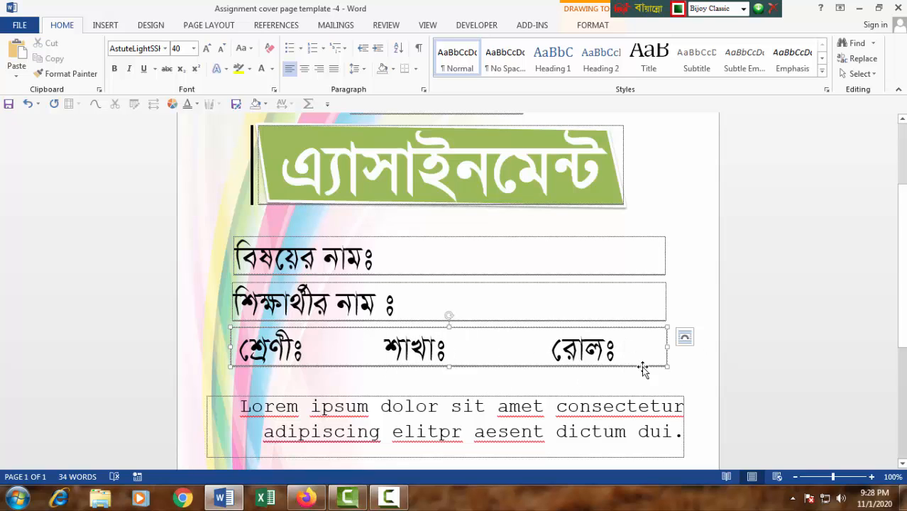
Delete the "Lorem ipsum" placeholder text box below the class row.
scroll(642, 370, "down", 2)
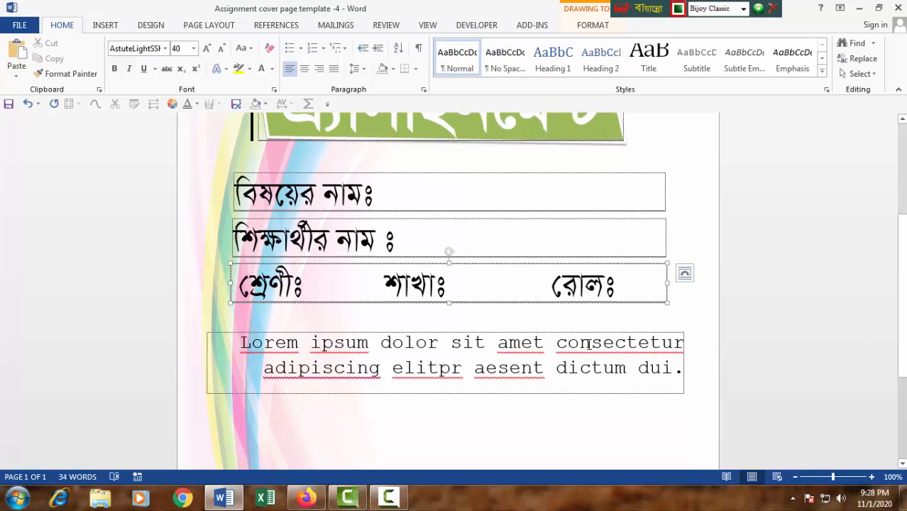
left_click(588, 344)
left_click(213, 334)
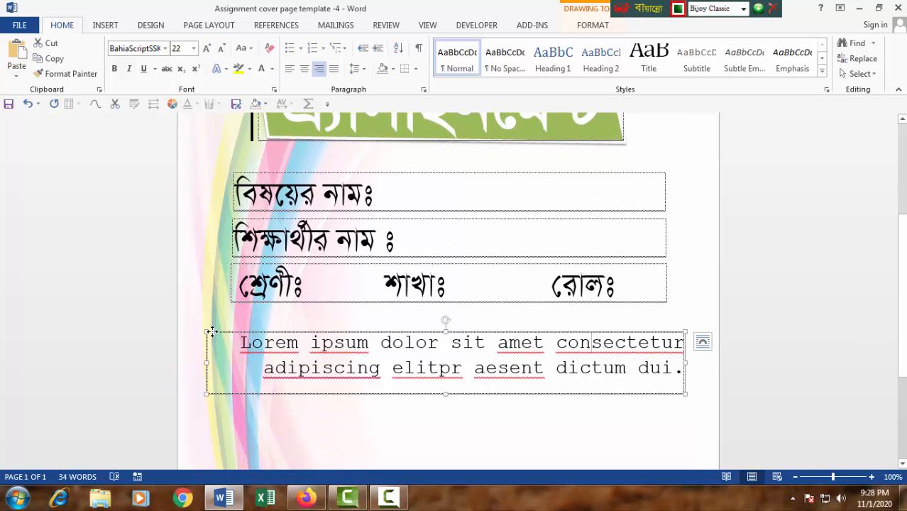
key("Delete")
Duplicate the "শ্রেণীঃ শাখাঃ রোলঃ" text box directly below the original.
left_click(660, 269)
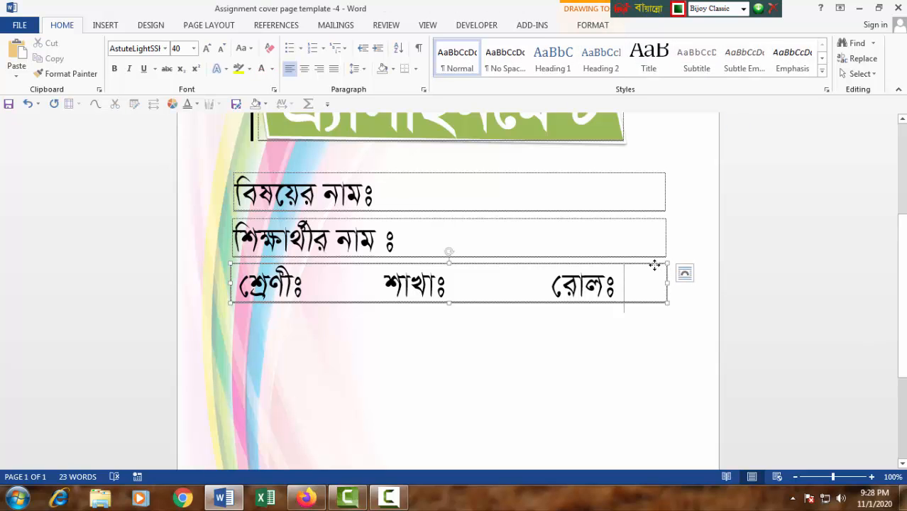
left_click_drag(654, 263, 655, 314)
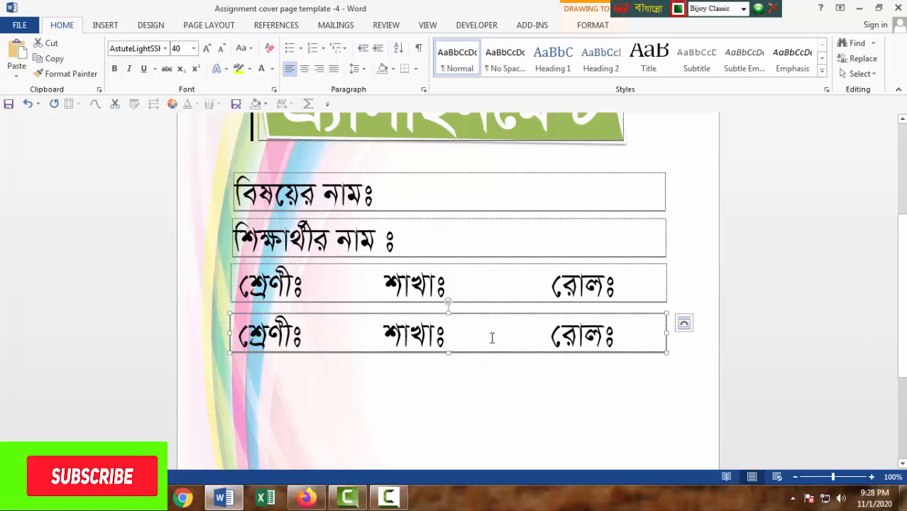
Replace the text in the duplicated class row box with the label "বিভাগের নামঃ".
left_click_drag(622, 335, 268, 337)
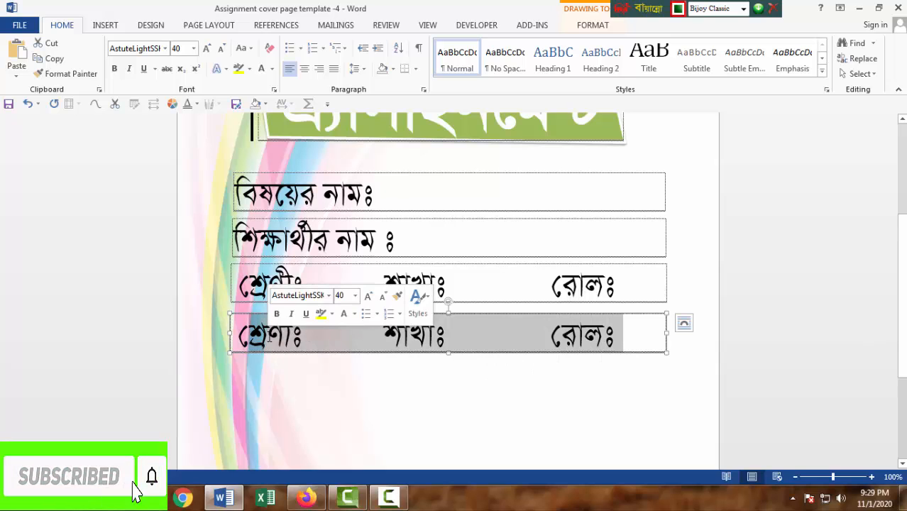
type("বিভা")
key("BackSpace")
key("BackSpace")
key("BackSpace")
key("BackSpace")
key("BackSpace")
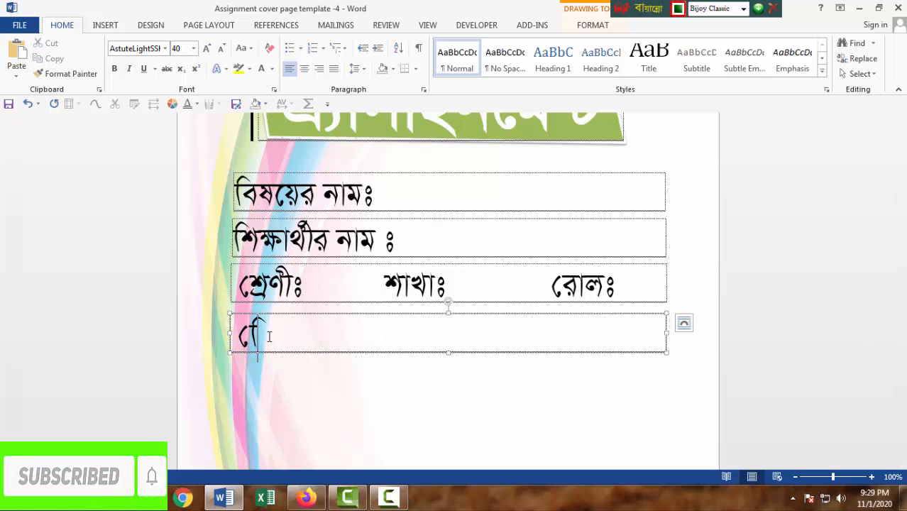
type("বিভাে")
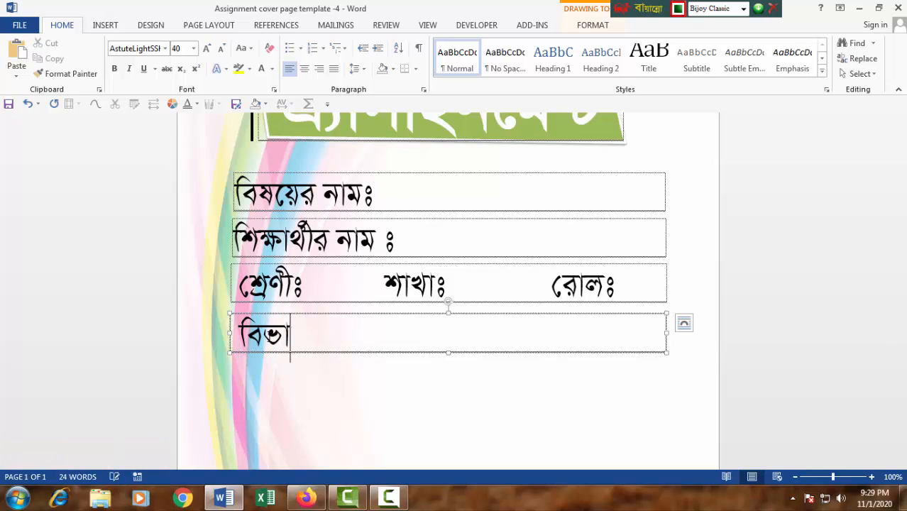
type("গর নামঃ")
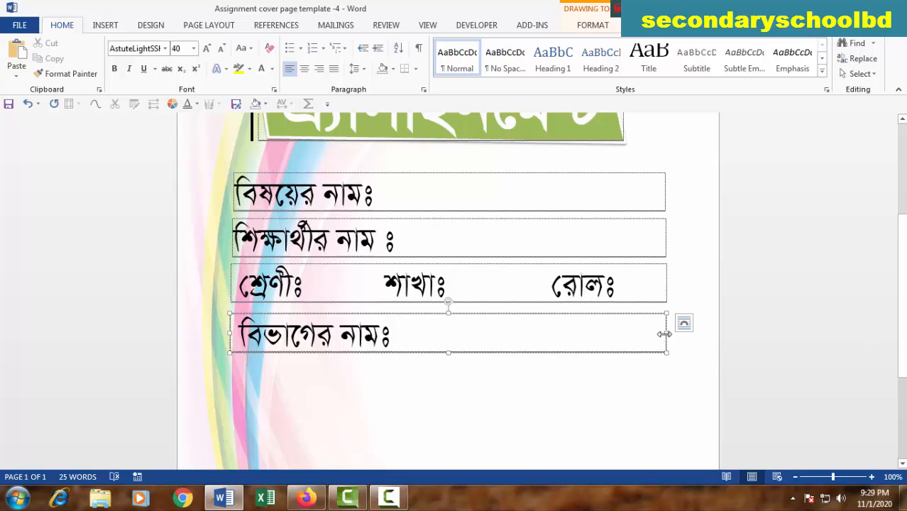
Duplicate the "বিভাগের নামঃ" text box directly below and replace the copy's text with "লেখা জমার তারিখঃ".
left_click_drag(658, 318, 649, 364)
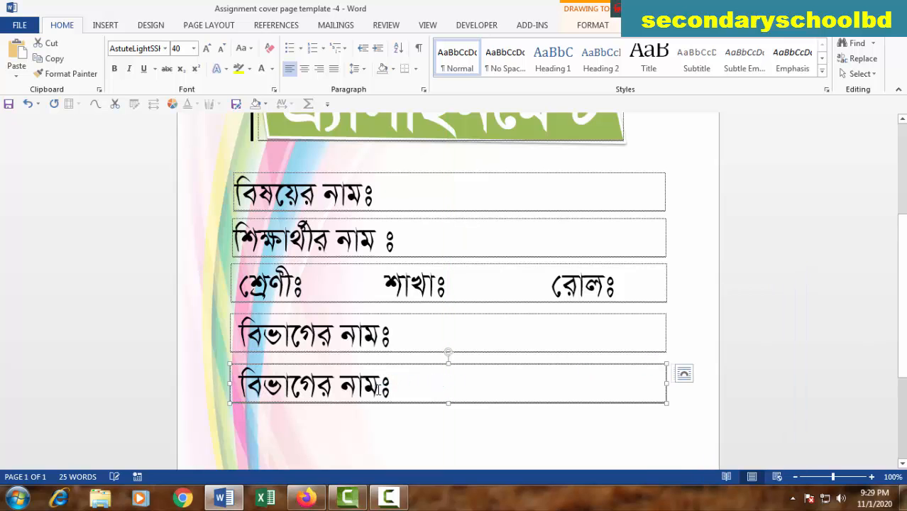
left_click_drag(416, 387, 230, 387)
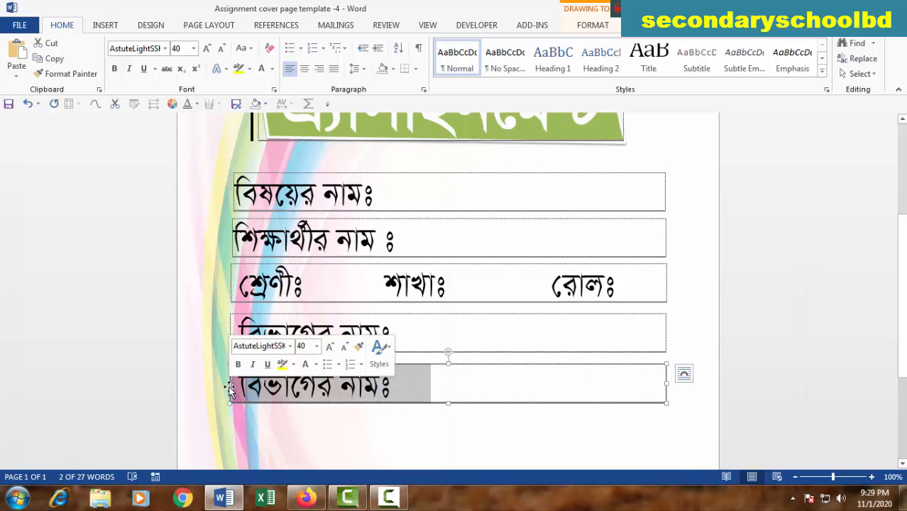
key("BackSpace")
type("লেখ")
type("া")
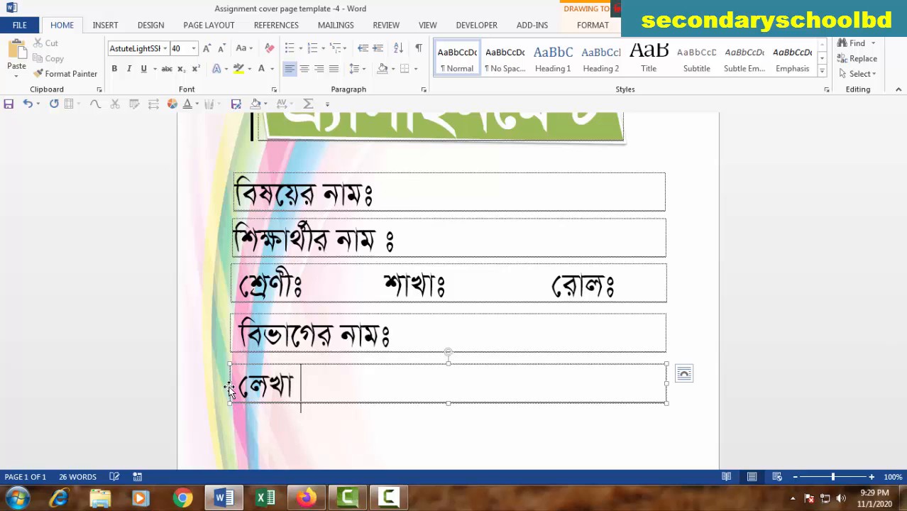
type(" জমার তারিখ")
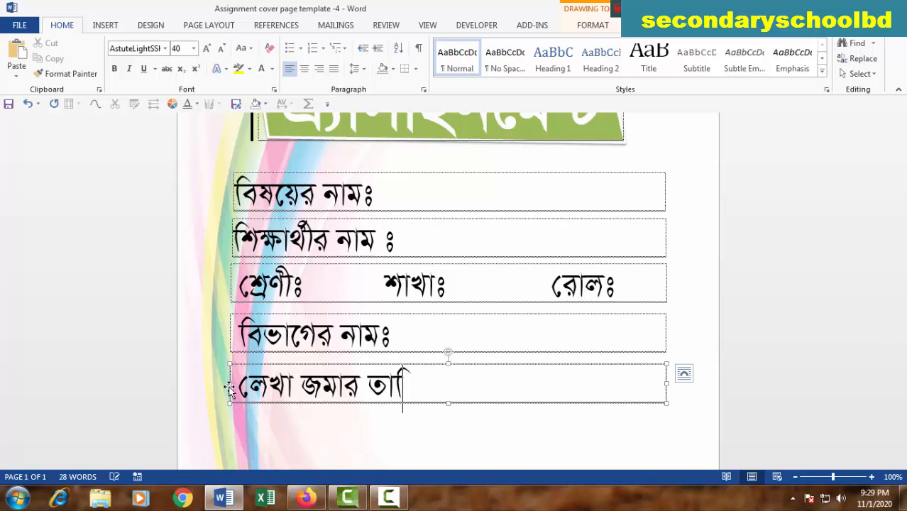
type("ঃ")
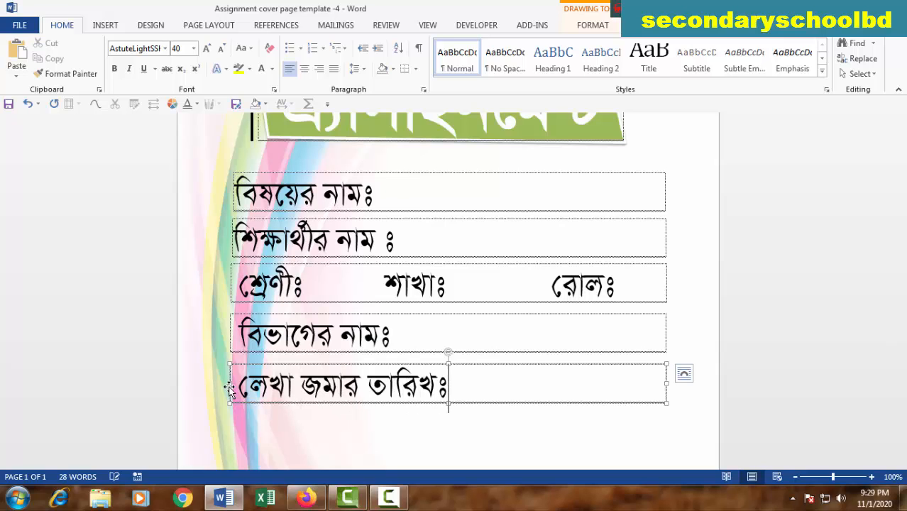
Replace the black placeholder text near the end of the page with "শিক্ষকের নামঃ".
scroll(330, 377, "down", 4)
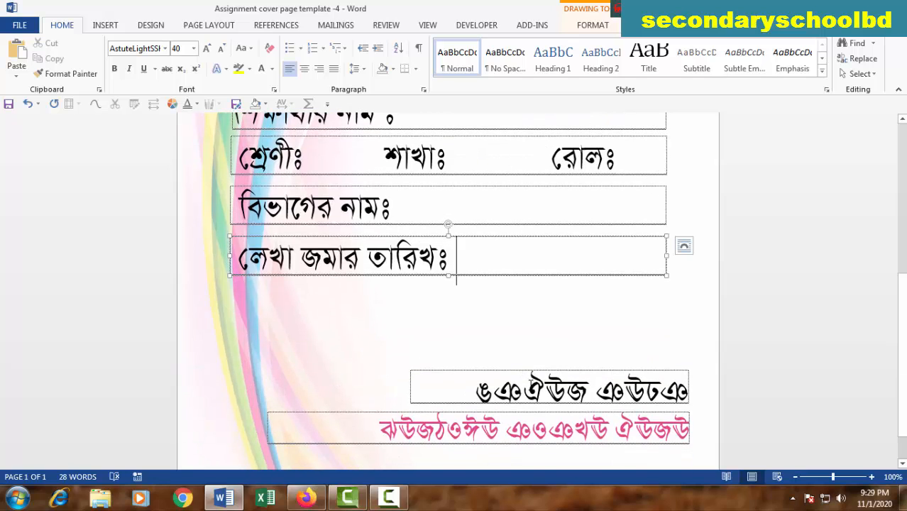
scroll(453, 350, "down", 1)
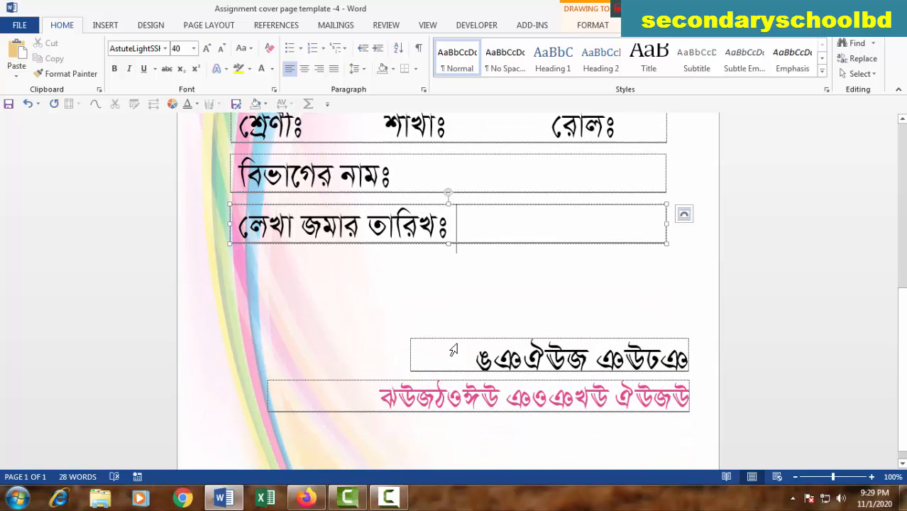
left_click(494, 358)
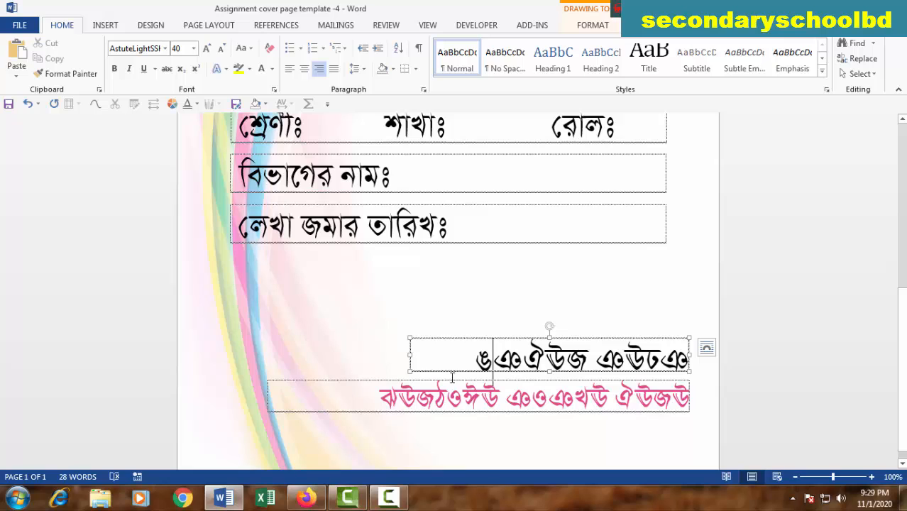
left_click_drag(477, 360, 687, 360)
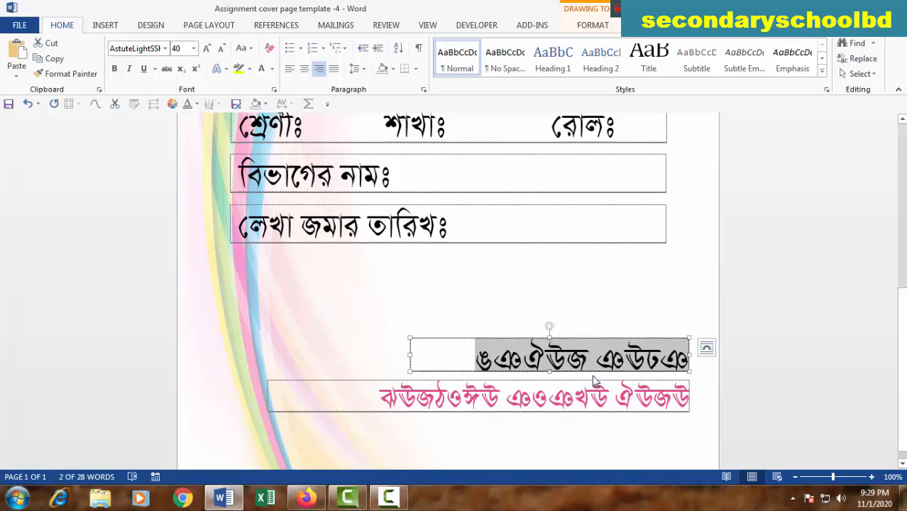
type("শিক্ষ")
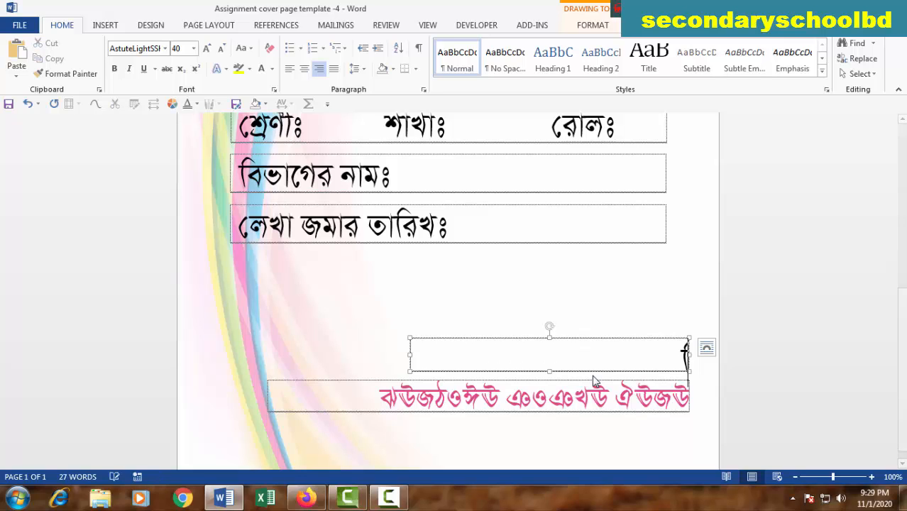
type("কের নাম")
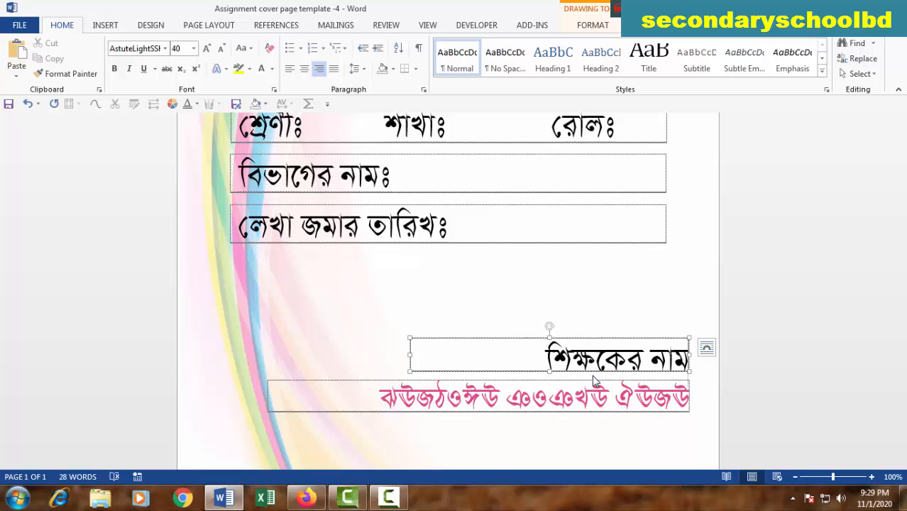
type("ঃ")
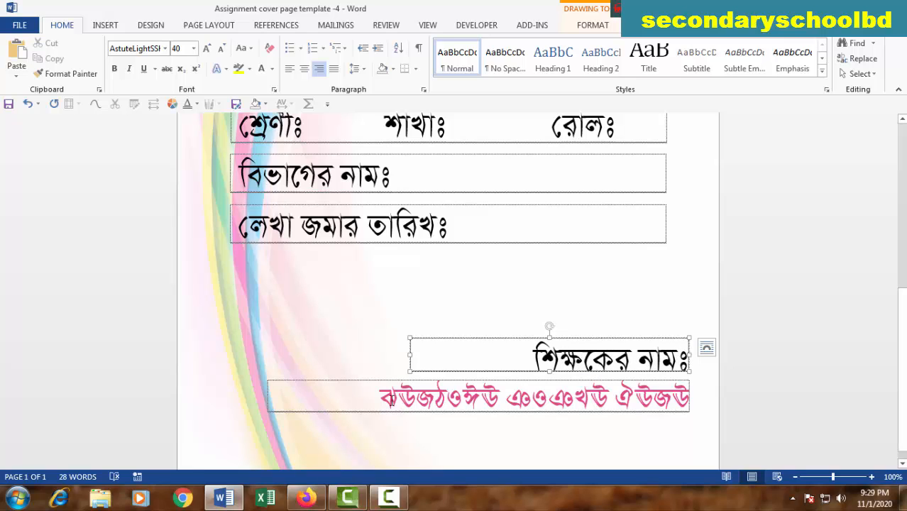
Clear the pink placeholder text and move the "শিক্ষকের নামঃ" text box closer to the submission date row.
left_click_drag(383, 399, 683, 395)
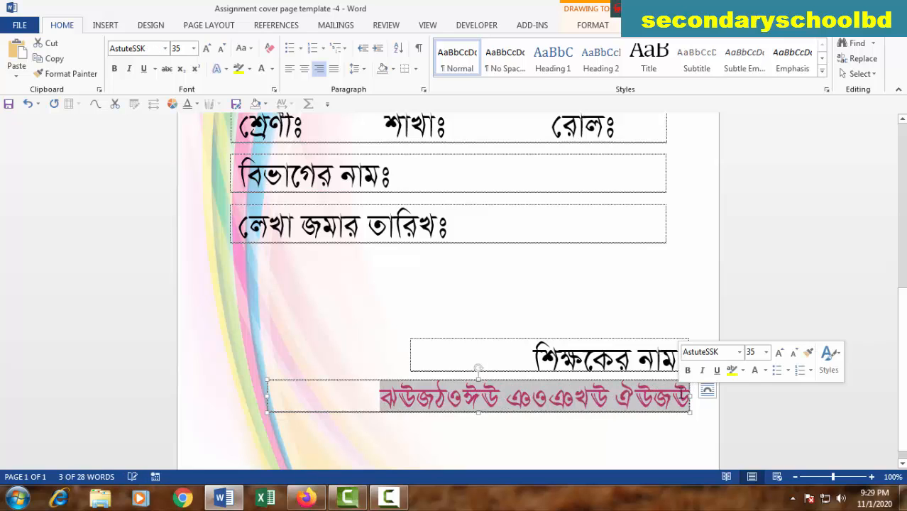
key("Delete")
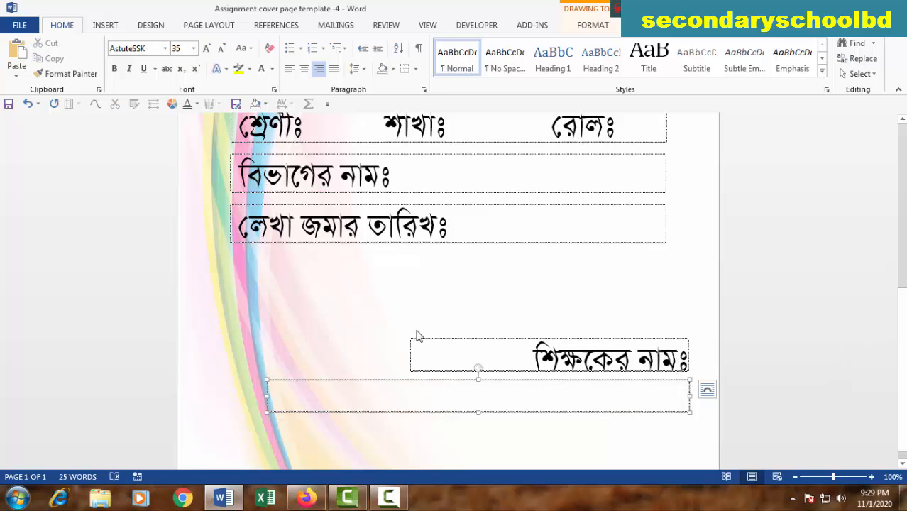
left_click(625, 339)
left_click_drag(624, 338, 604, 295)
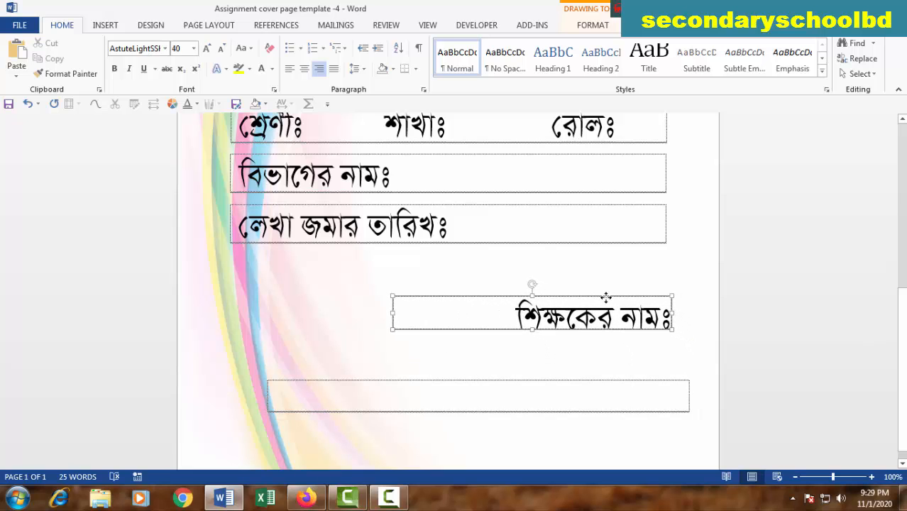
Move the empty text box directly beneath "শিক্ষকের নামঃ", make it taller and narrow it to about the label box's width.
left_click(625, 389)
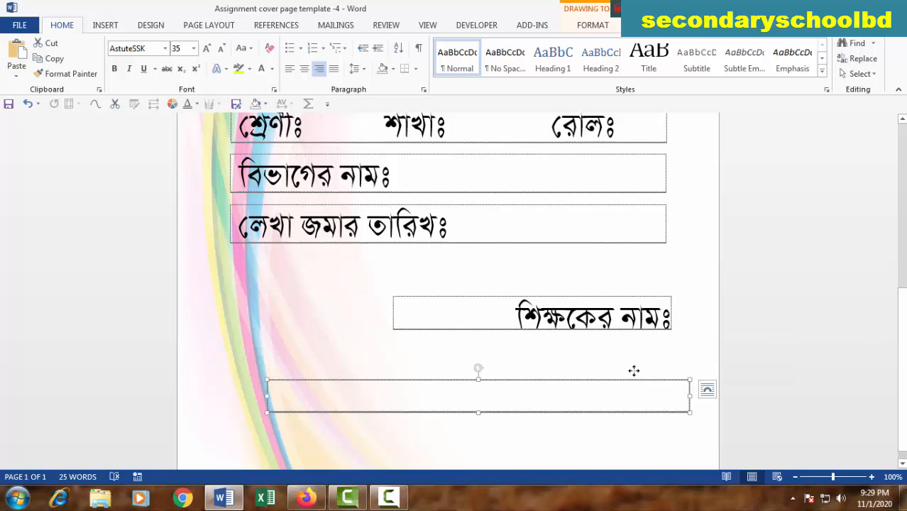
left_click_drag(634, 371, 618, 339)
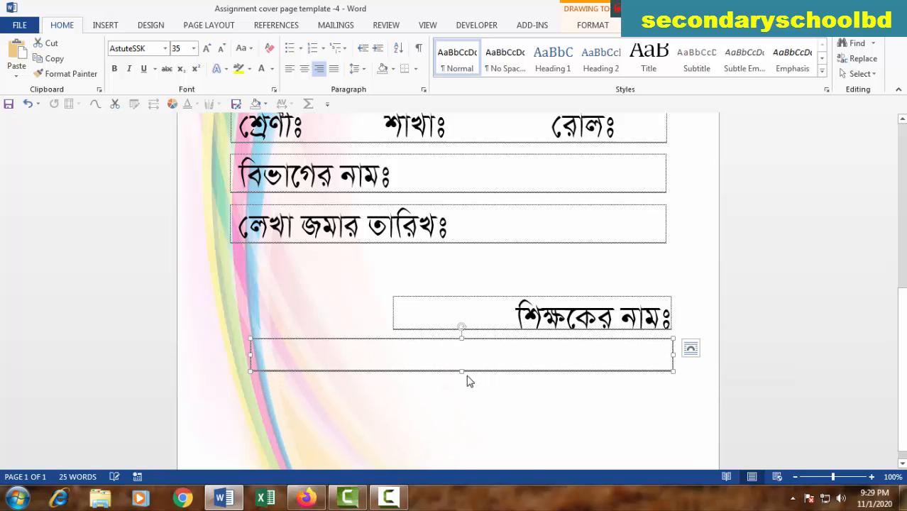
left_click_drag(462, 370, 462, 392)
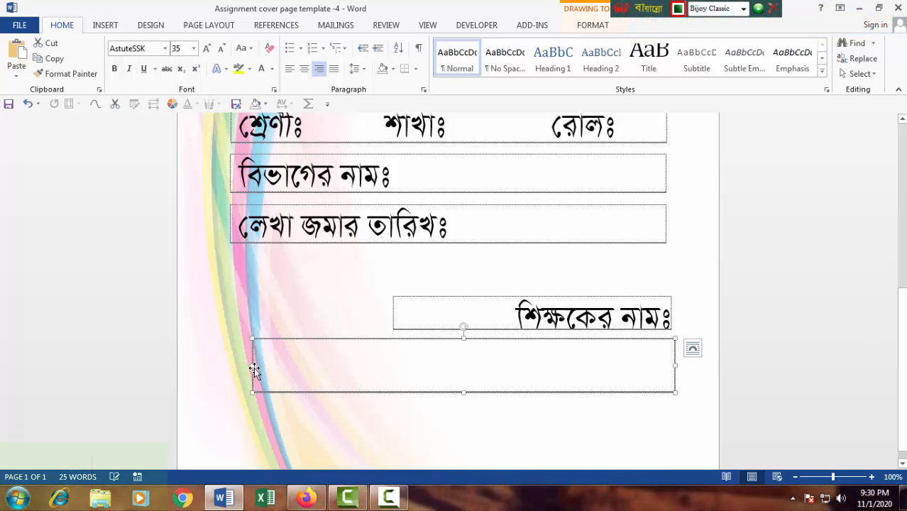
left_click_drag(248, 366, 392, 364)
Narrow the "শিক্ষকের নামঃ" text box to fit closely around its label.
triple_click(499, 321)
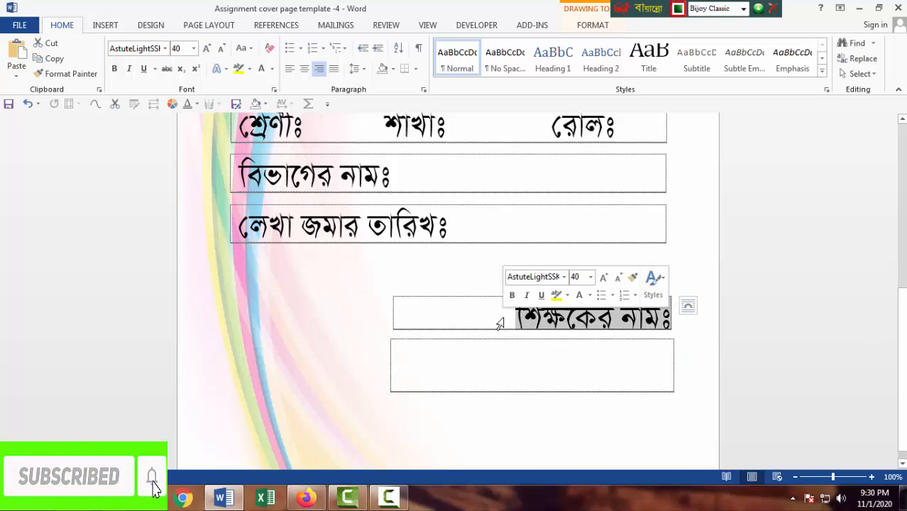
left_click(395, 310)
left_click_drag(434, 313, 500, 316)
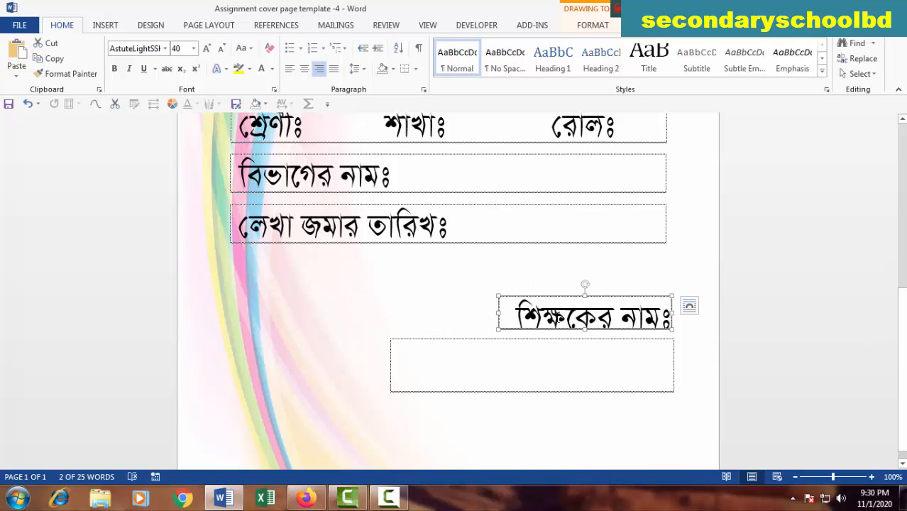
Set the "শিক্ষকের নামঃ" label's font to ChondanaMJ and make it bold.
triple_click(565, 318)
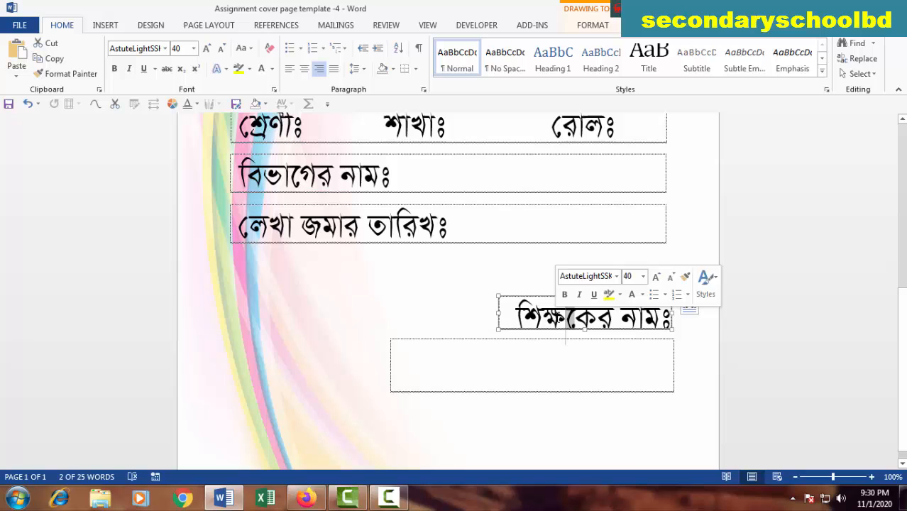
left_click(166, 49)
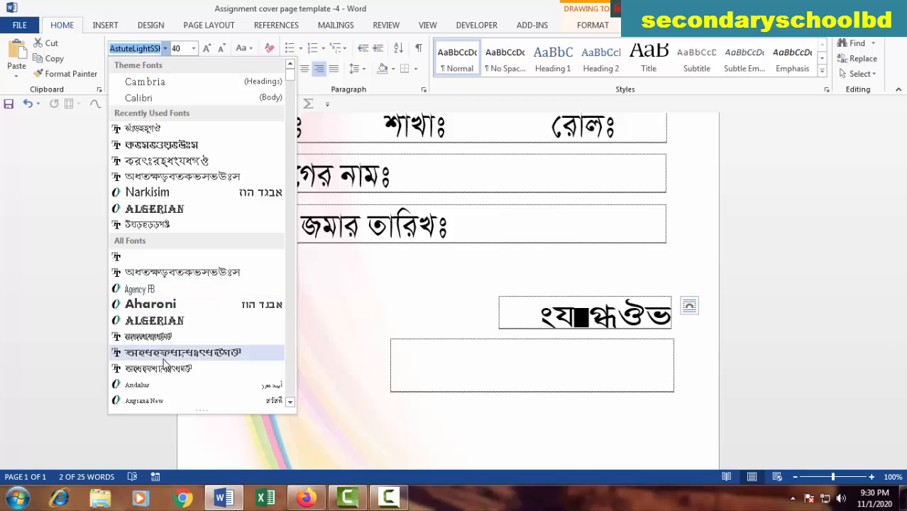
scroll(165, 366, "down", 15)
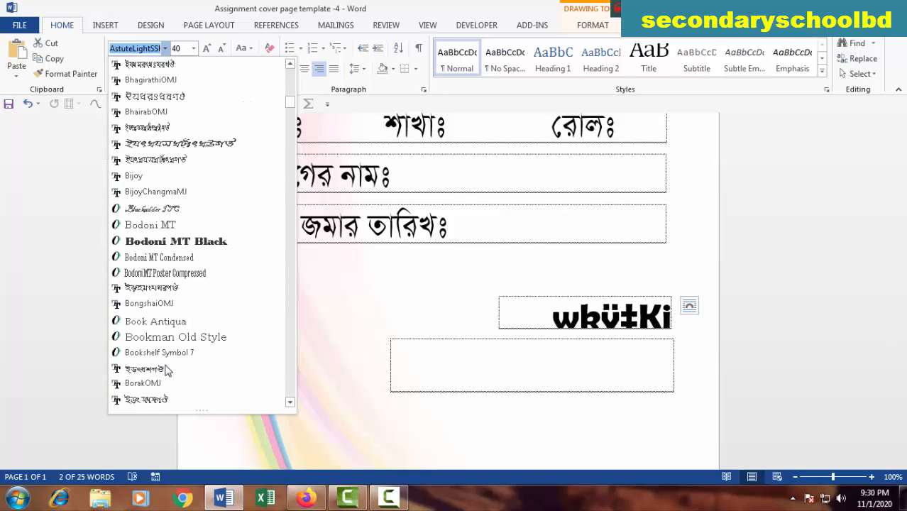
scroll(165, 369, "down", 1)
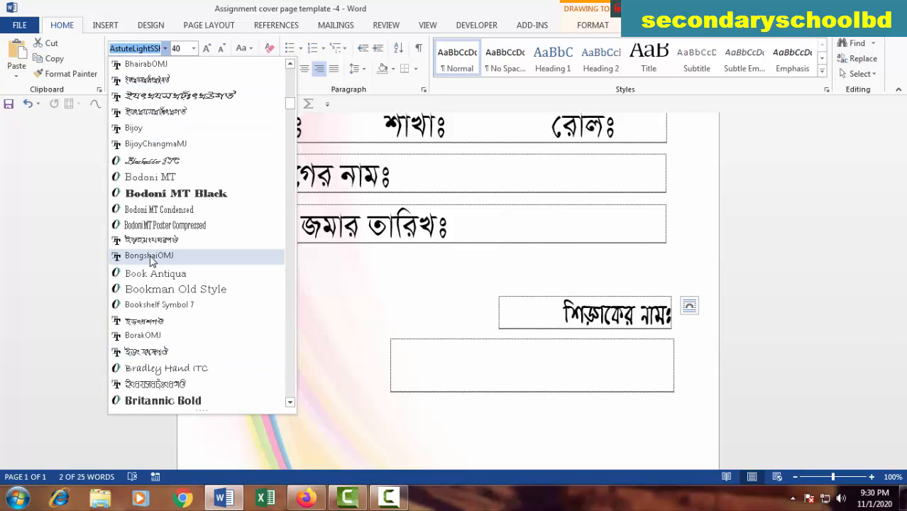
scroll(151, 260, "down", 13)
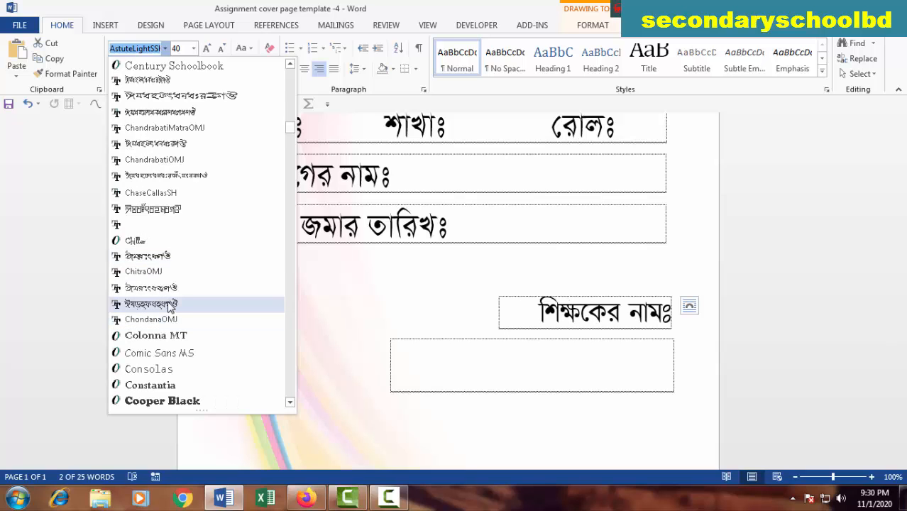
left_click(171, 305)
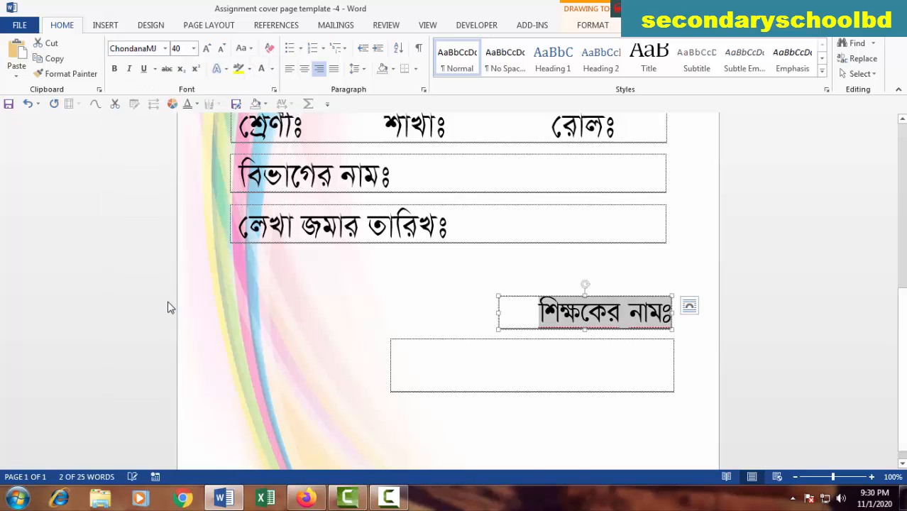
left_click(596, 319)
triple_click(566, 315)
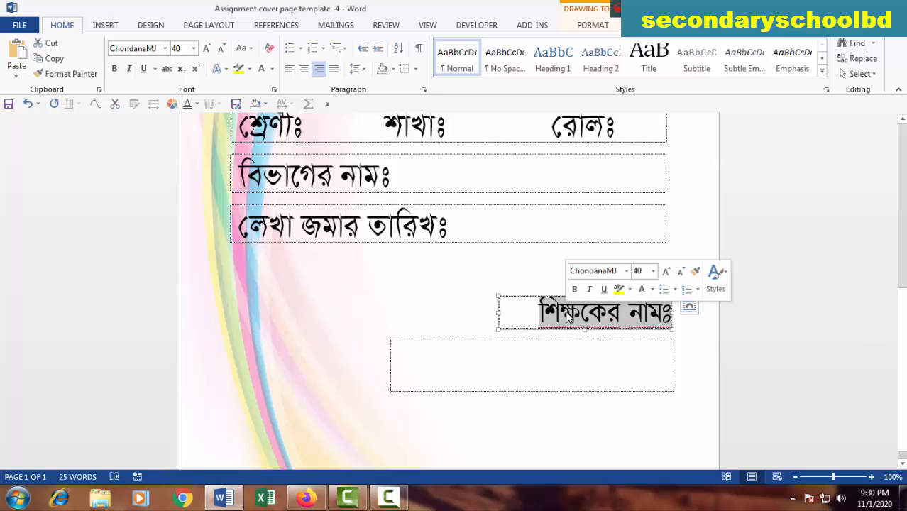
left_click(116, 70)
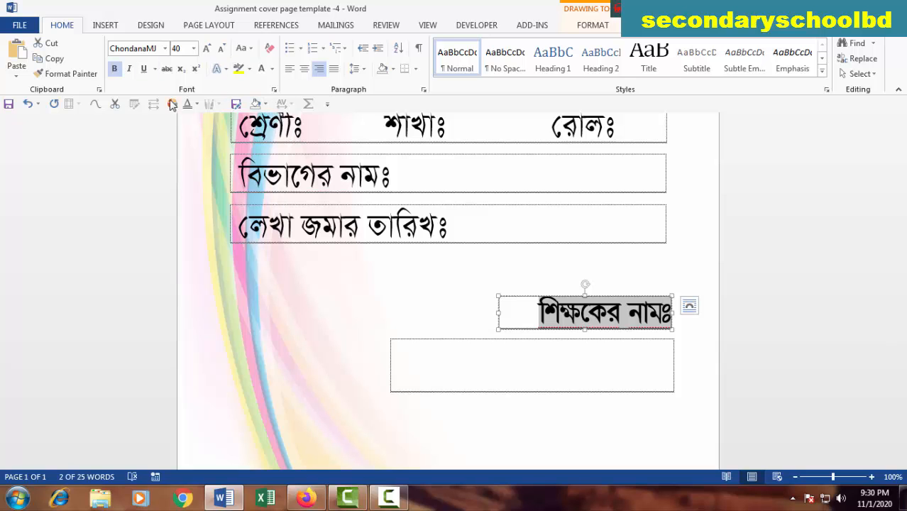
Apply the light blue gradient shape style from the subtle-effect row to the "শিক্ষকের নামঃ" text box.
left_click(226, 69)
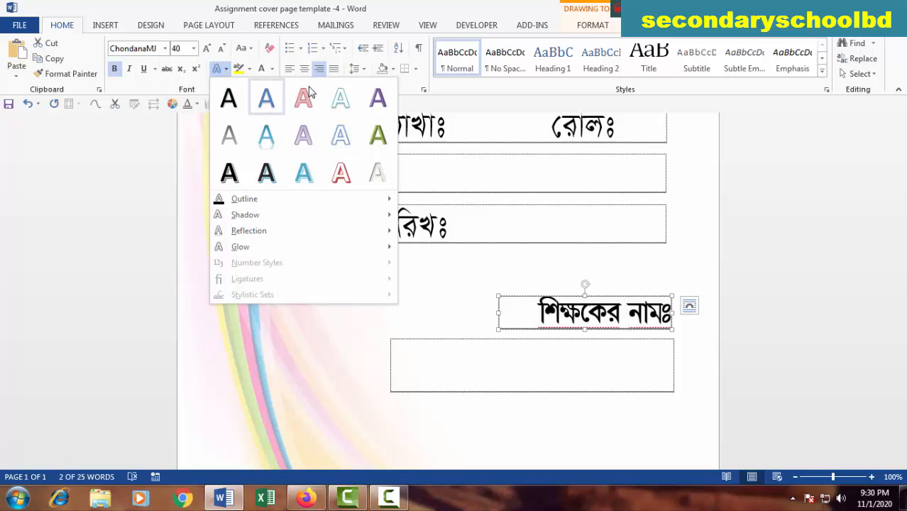
left_click(599, 27)
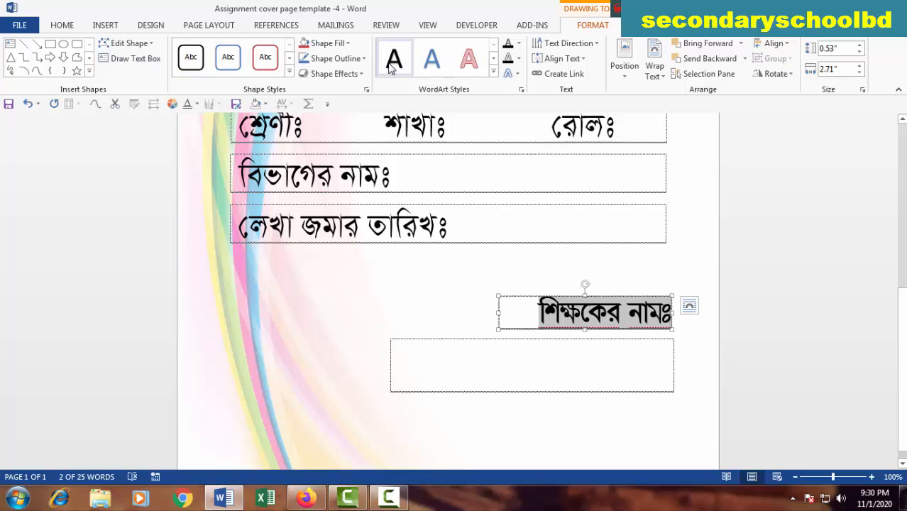
left_click(289, 71)
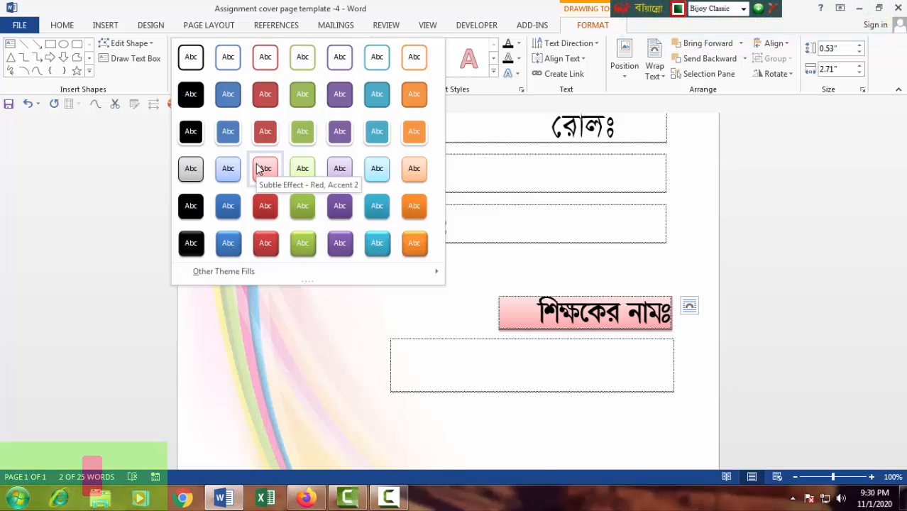
left_click(234, 173)
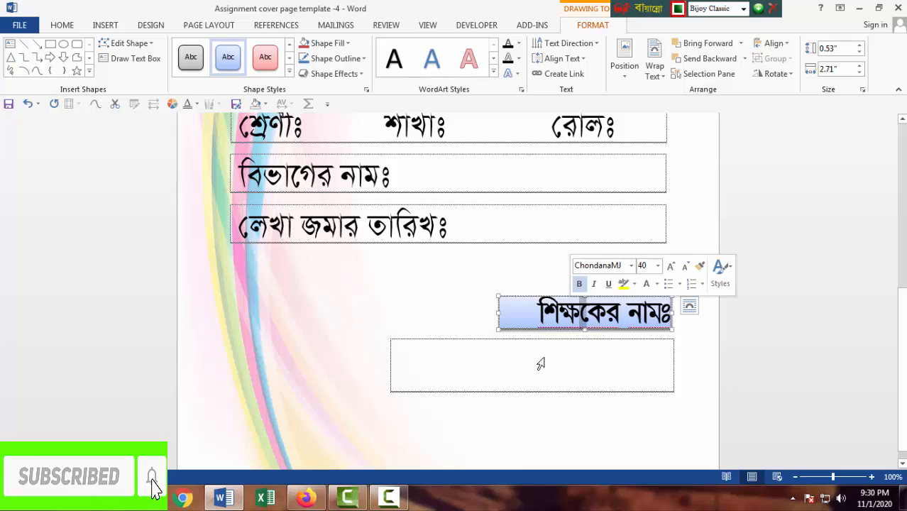
left_click(461, 317)
left_click(502, 308)
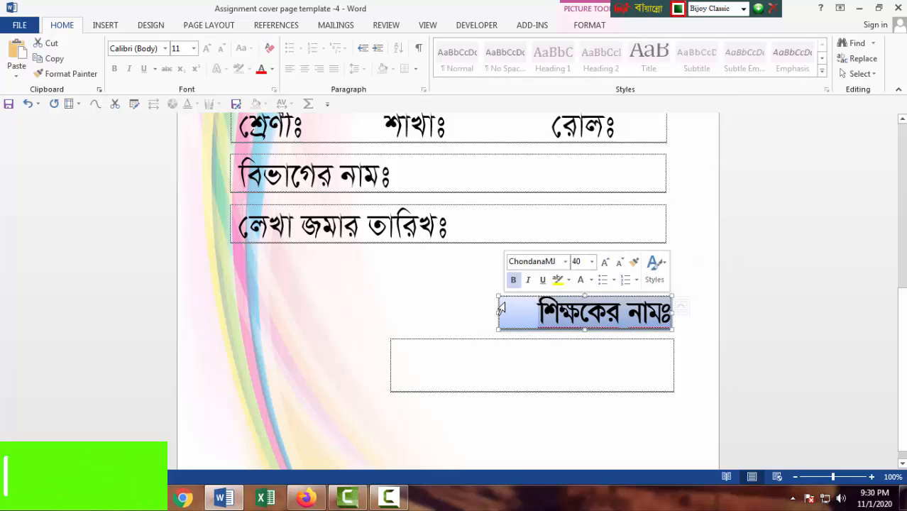
Edit the points of the "শিক্ষকের নামঃ" box, pulling its upper-left and lower-left corners inward towards the label.
left_click(523, 296)
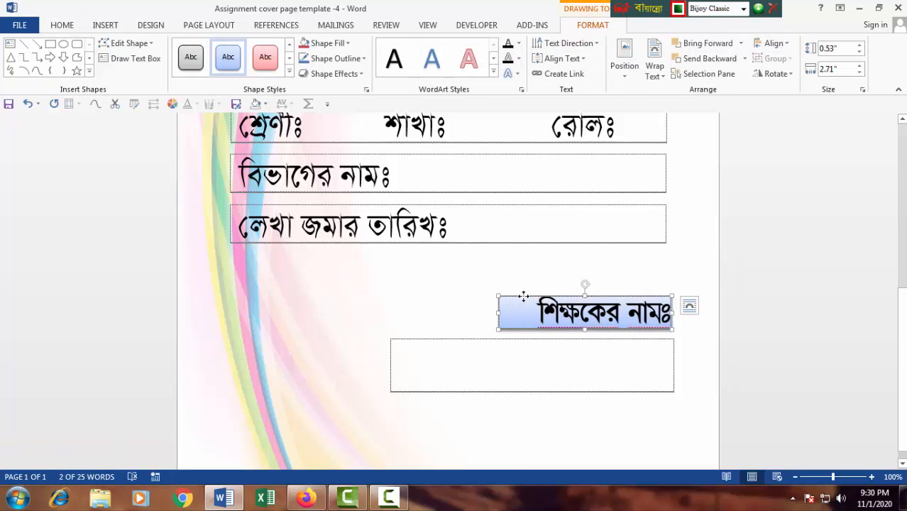
left_click(114, 43)
left_click(117, 75)
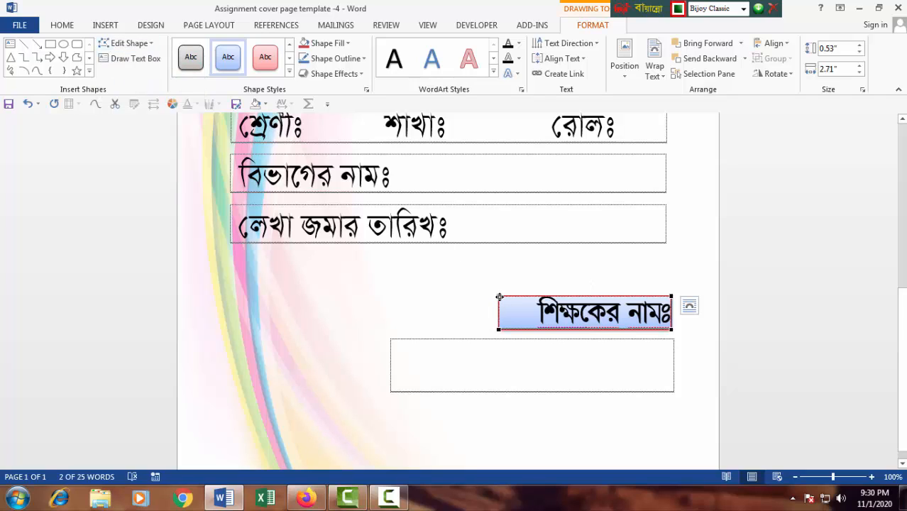
left_click_drag(498, 295, 517, 293)
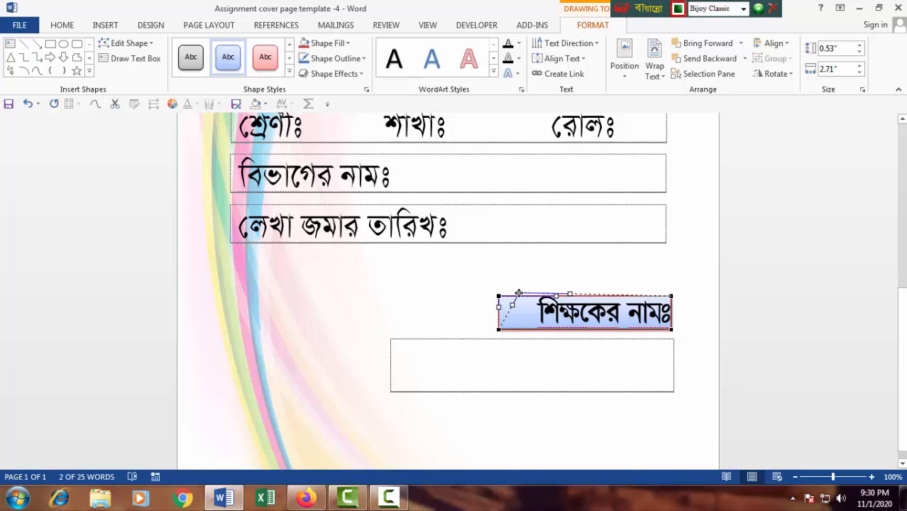
left_click_drag(518, 293, 518, 293)
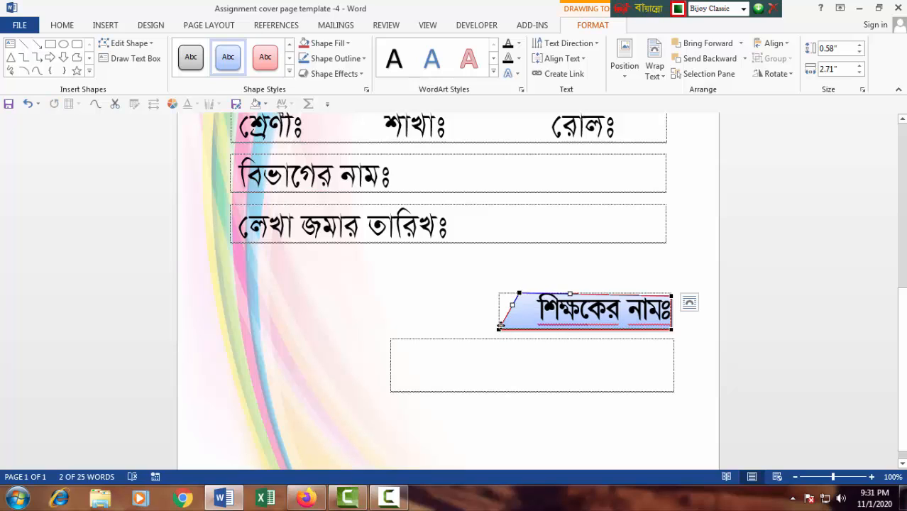
left_click_drag(500, 330, 517, 325)
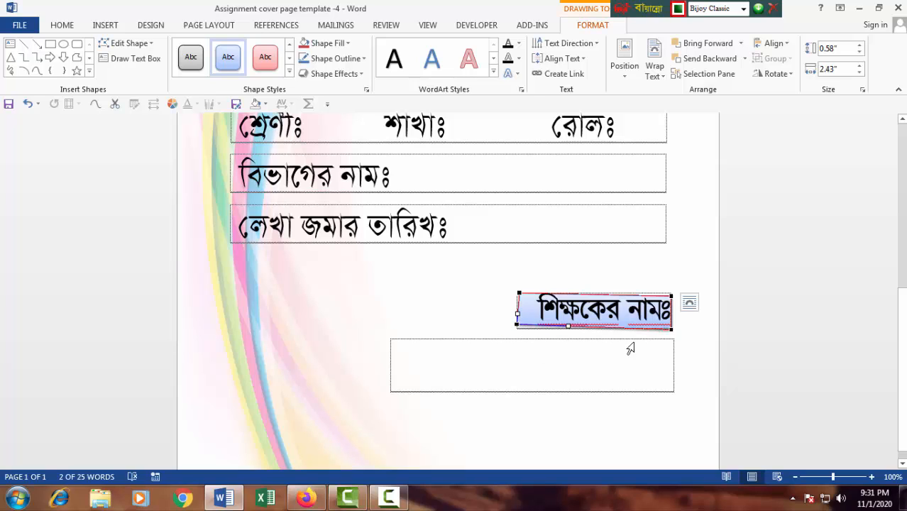
Lower the box's two bottom corner points slightly and pull its upper-right point outward, making it about 0.66" by 2.54".
left_click_drag(670, 328, 672, 333)
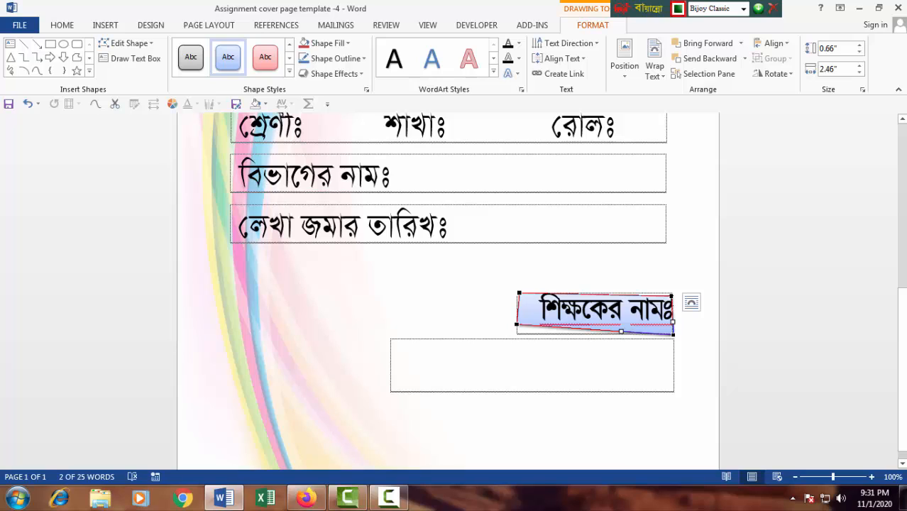
left_click_drag(518, 324, 516, 331)
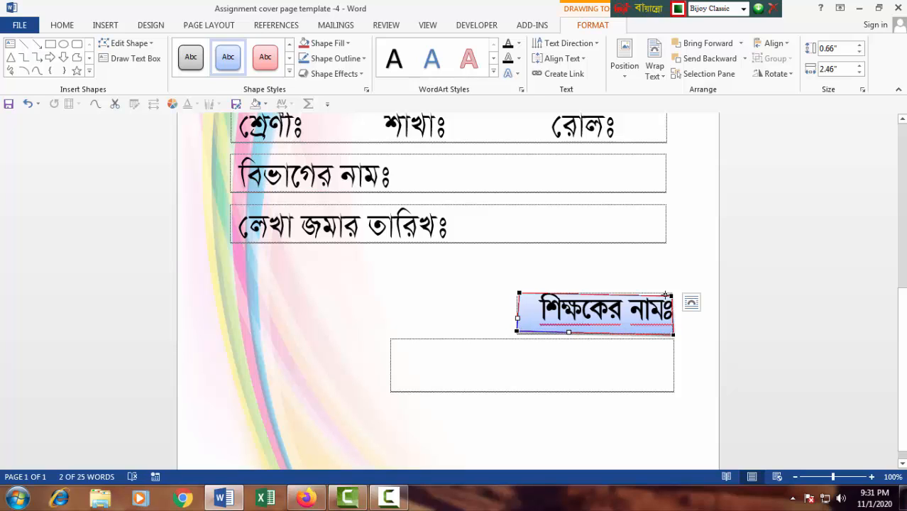
left_click_drag(672, 294, 678, 293)
Centre the "শিক্ষকের নামঃ" text within its blue box.
triple_click(608, 312)
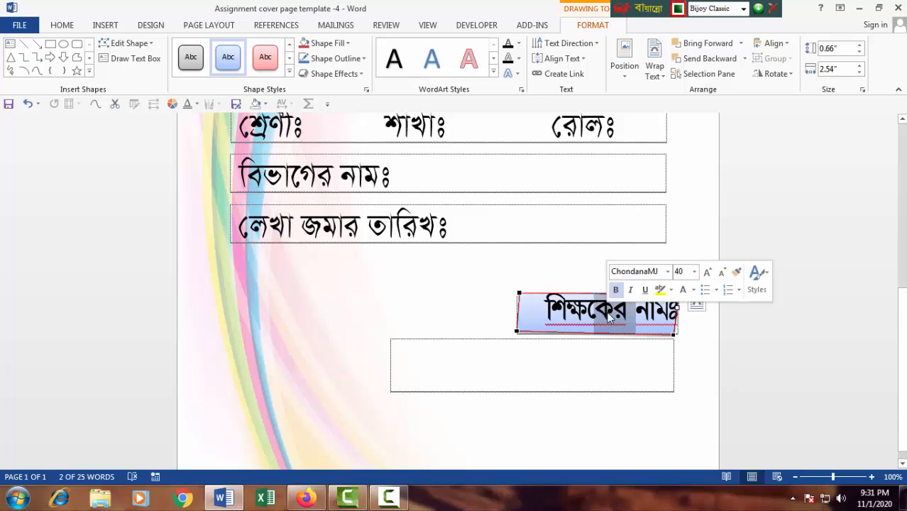
left_click(62, 25)
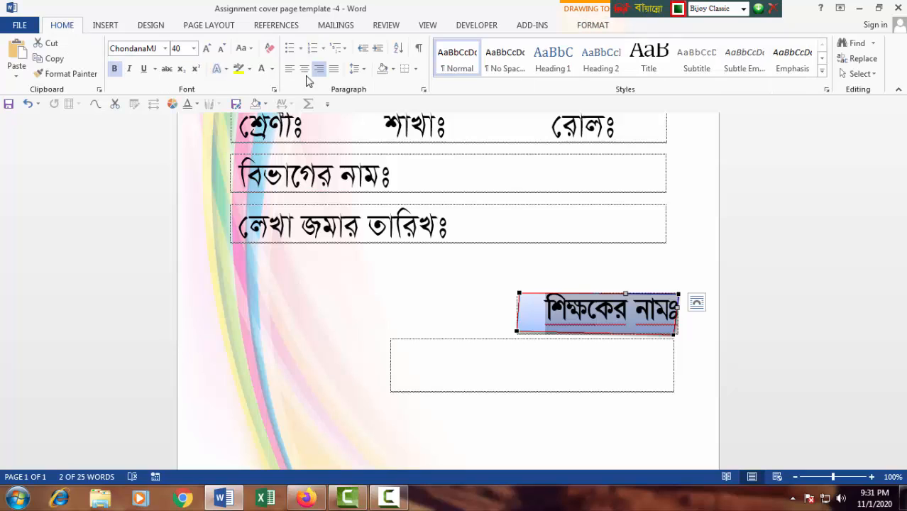
left_click(304, 68)
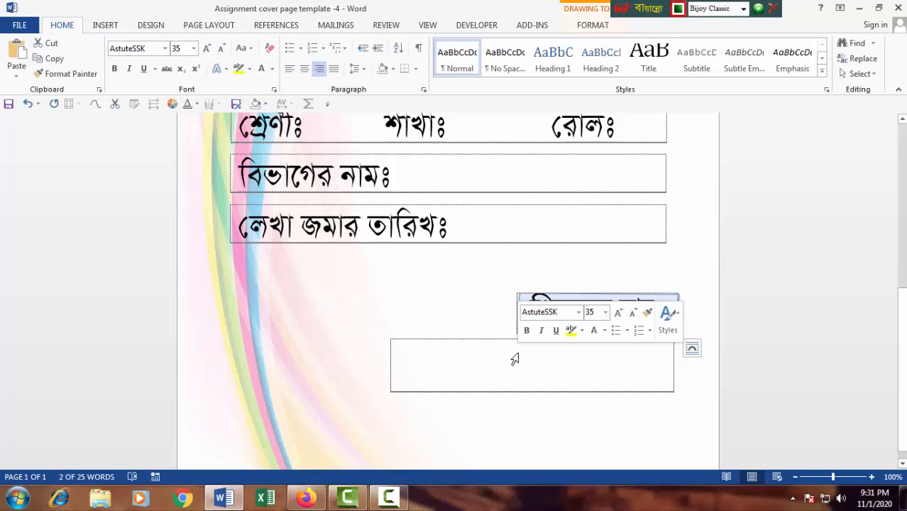
left_click(389, 249)
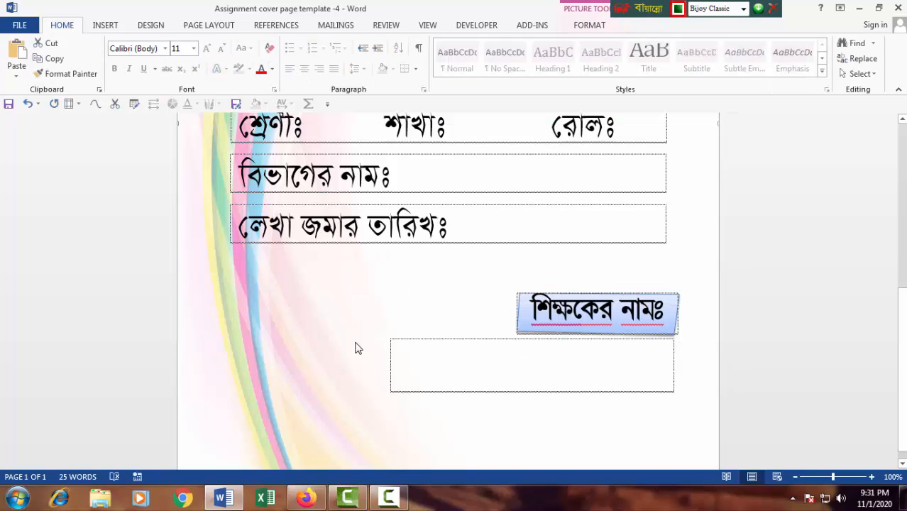
Edit the blue label box's points again, moving the lower-right and upper-left corners inward to form a slanted, parallelogram-like shape.
left_click(672, 321)
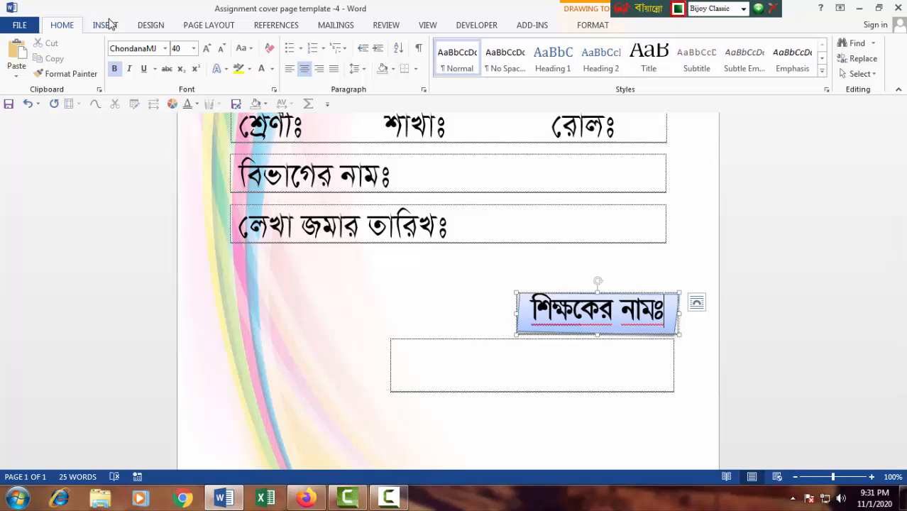
left_click(151, 28)
left_click(104, 29)
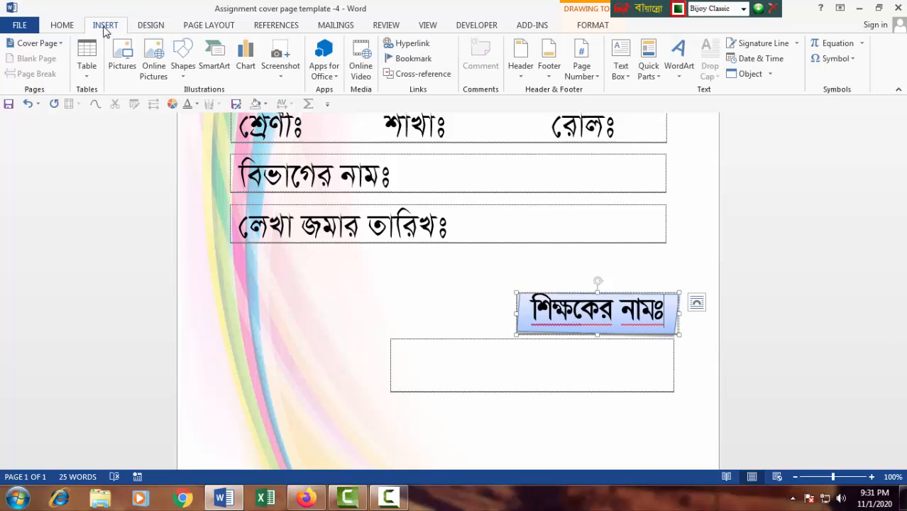
left_click(593, 24)
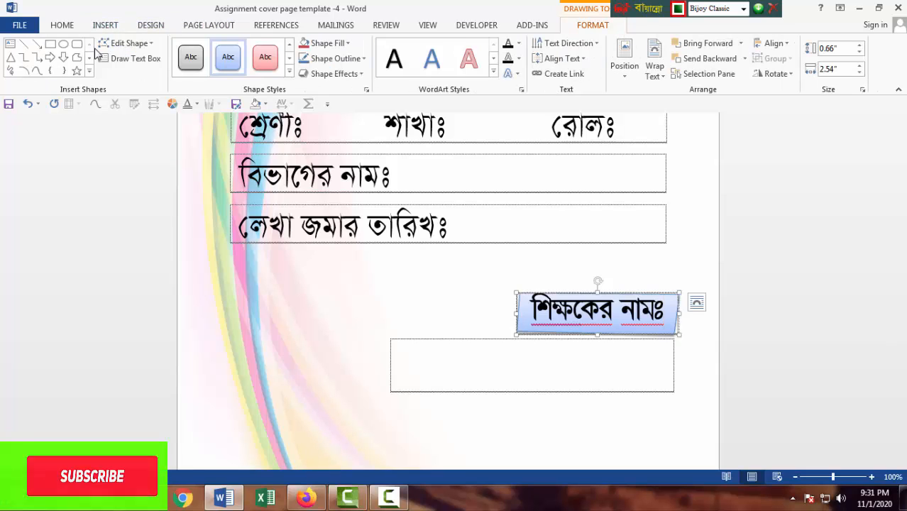
left_click(126, 43)
left_click(115, 76)
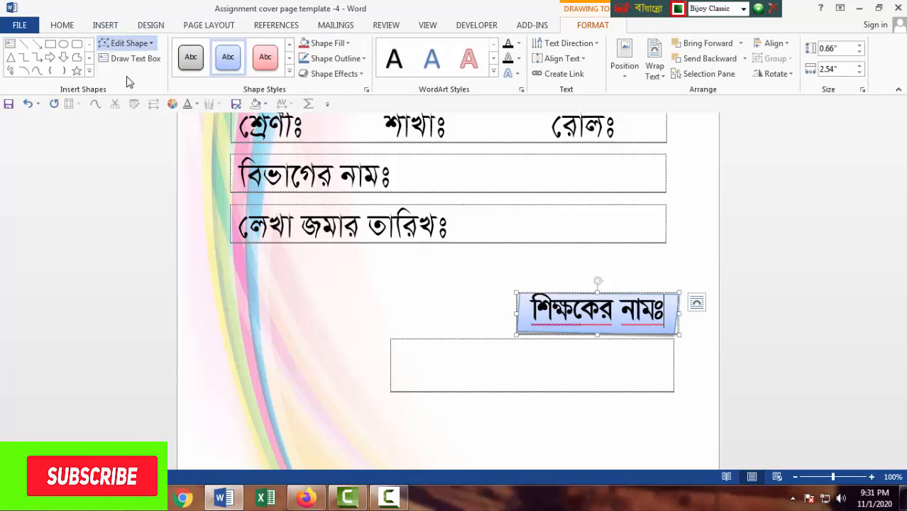
left_click(673, 334)
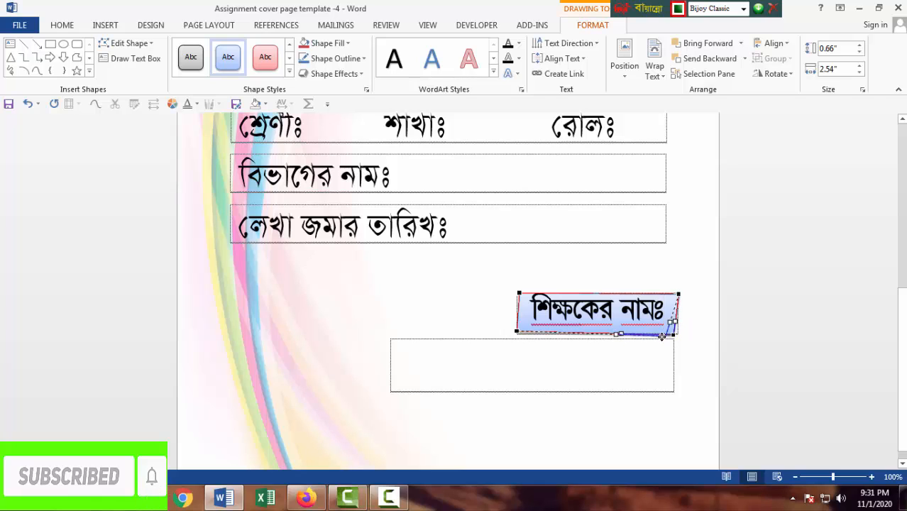
left_click_drag(658, 336, 658, 330)
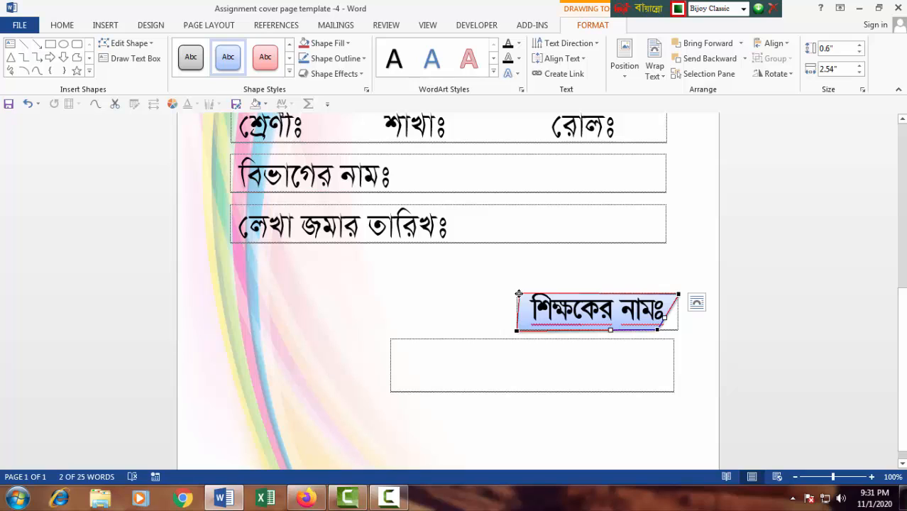
left_click(519, 293)
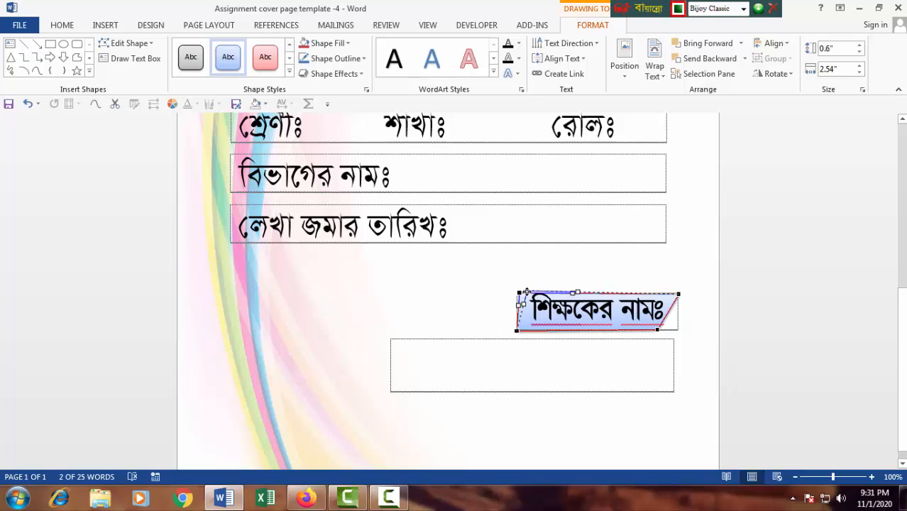
left_click_drag(526, 293, 526, 291)
left_click(469, 308)
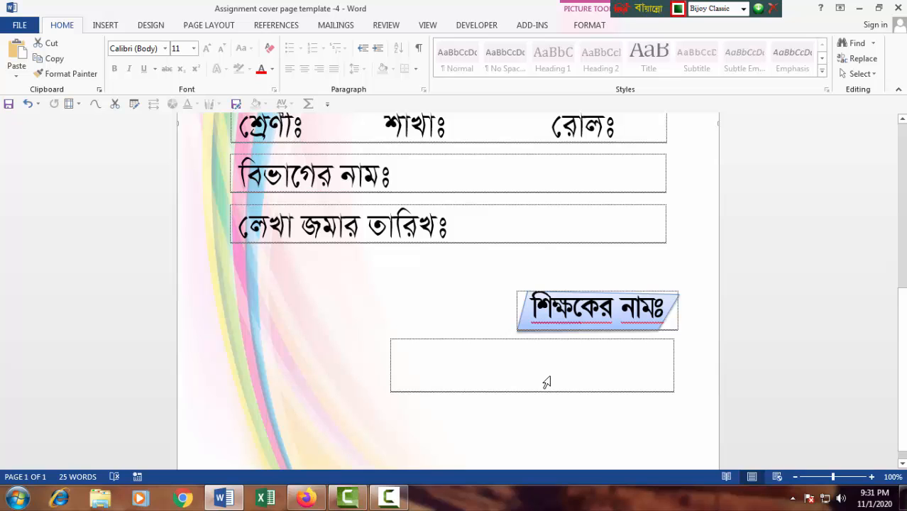
Increase the empty teacher's name box's height to about 1.17" and shift it slightly right to align with the label box.
left_click(511, 370)
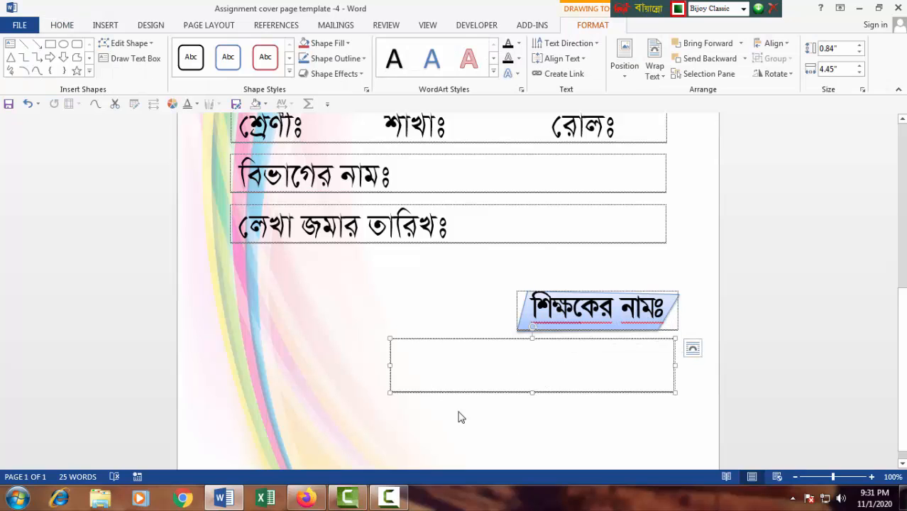
left_click_drag(531, 394, 533, 413)
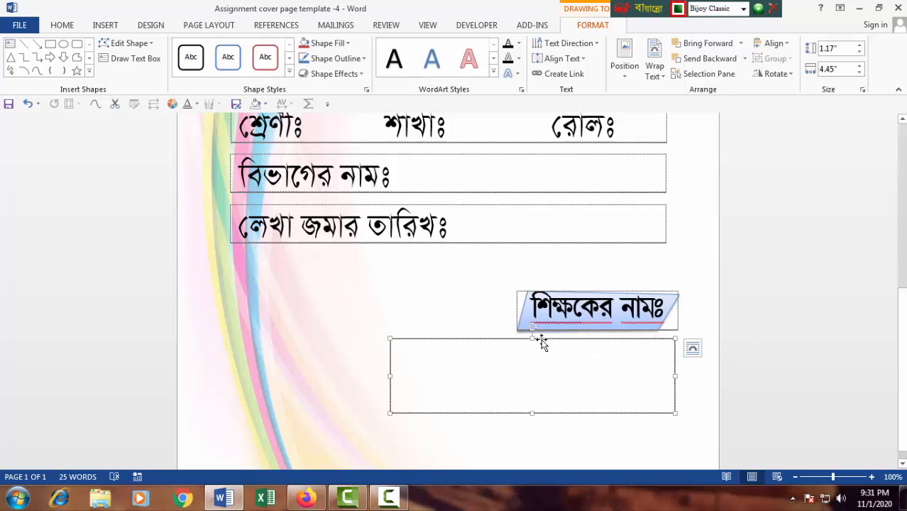
left_click_drag(545, 339, 550, 340)
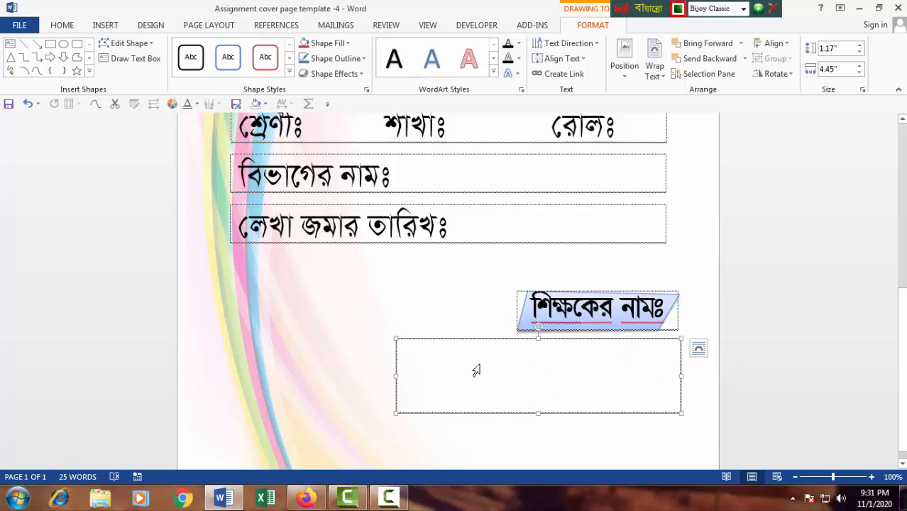
Apply the light grey gradient shape style from the subtle-effect row to the empty teacher's name box.
left_click(289, 71)
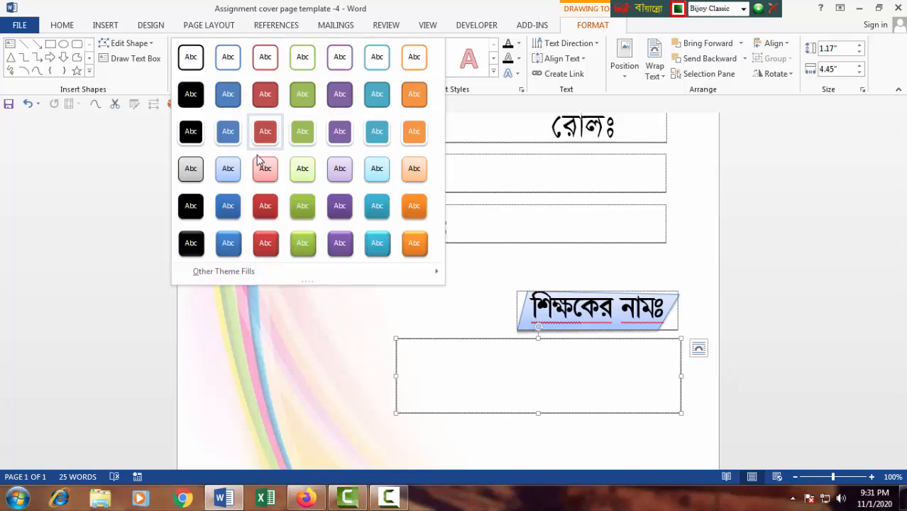
left_click(199, 172)
left_click(334, 303)
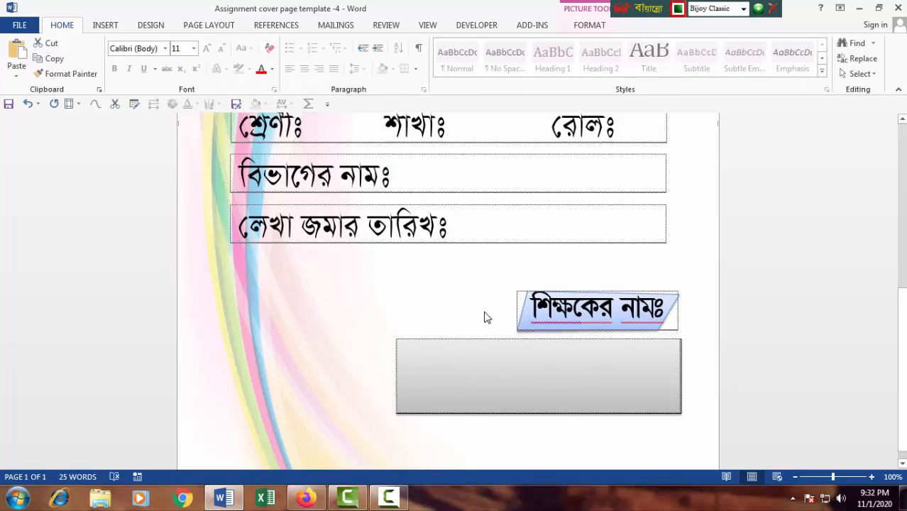
Review the cover page layout from the school name and "এ্যাসাইনমেন্ট" banner down to the teacher's name section.
scroll(470, 339, "down", 1)
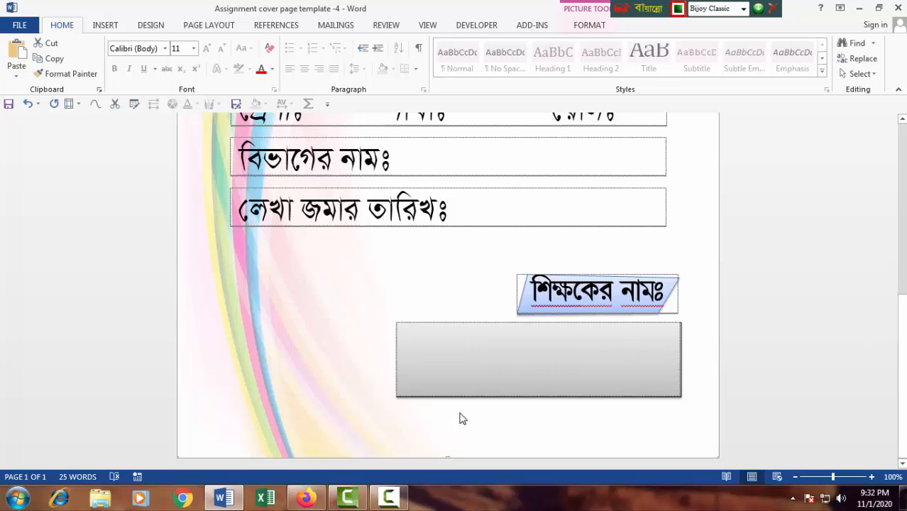
scroll(457, 415, "up", 3)
scroll(461, 406, "down", 3)
scroll(443, 240, "up", 7)
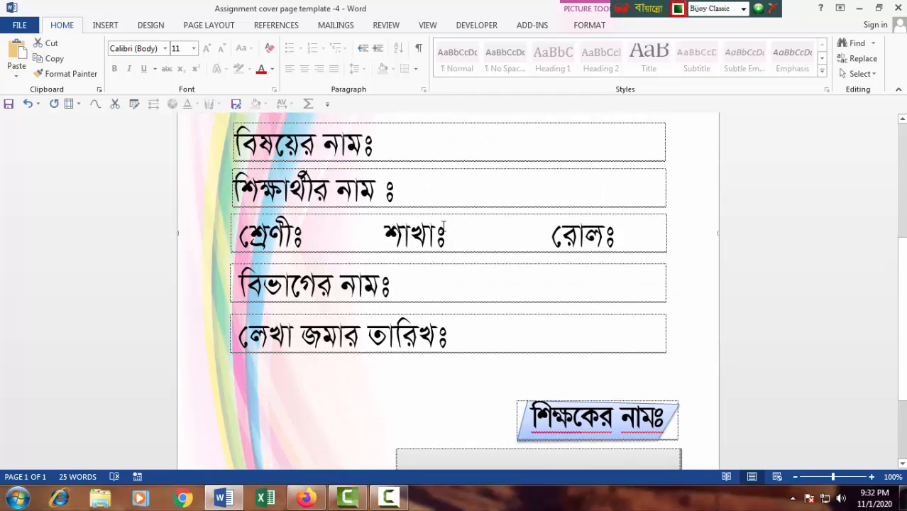
scroll(550, 317, "down", 2)
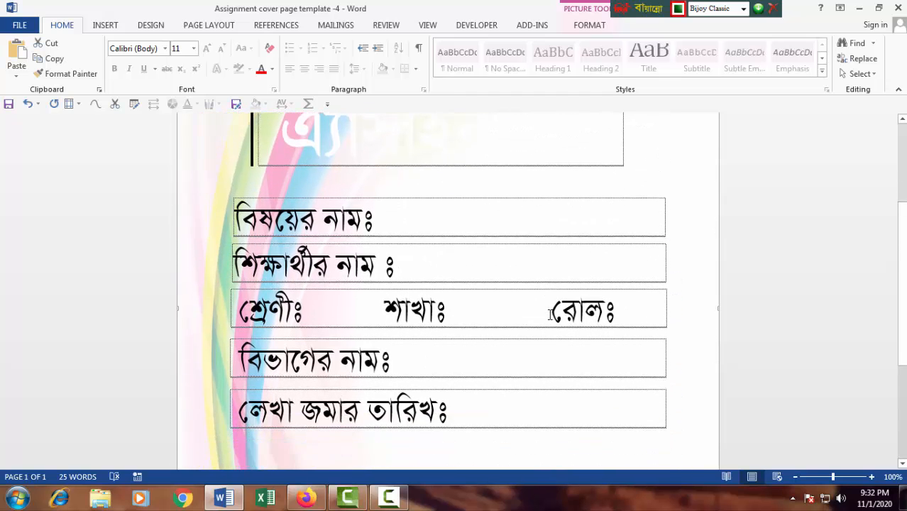
scroll(473, 296, "up", 4)
left_click(398, 231)
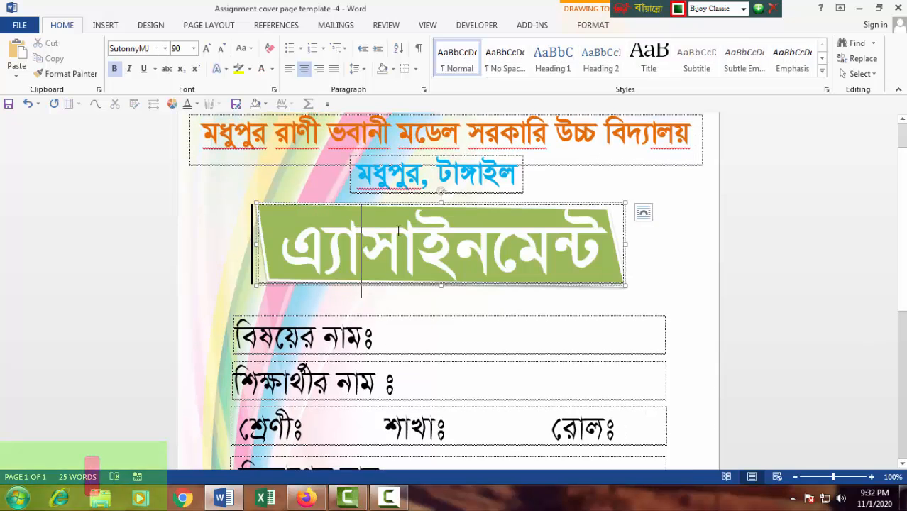
left_click(685, 272)
scroll(682, 275, "down", 4)
scroll(622, 360, "down", 4)
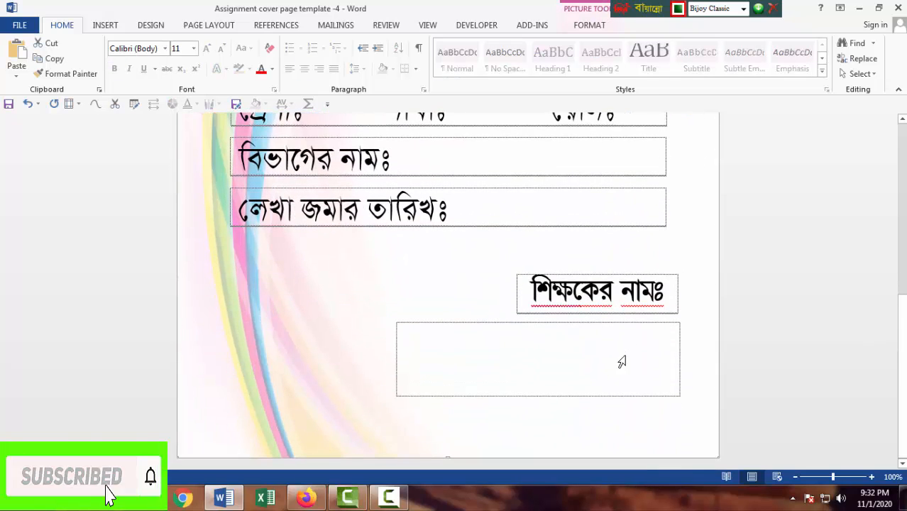
left_click(601, 369)
scroll(354, 346, "up", 4)
scroll(344, 343, "up", 3)
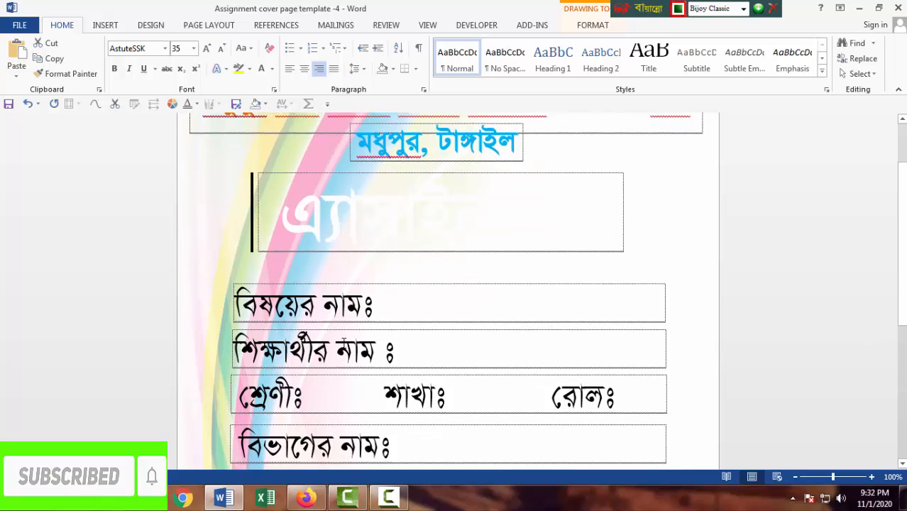
Review the cover page from top to bottom and check the full-page layout in print preview.
scroll(366, 323, "down", 7)
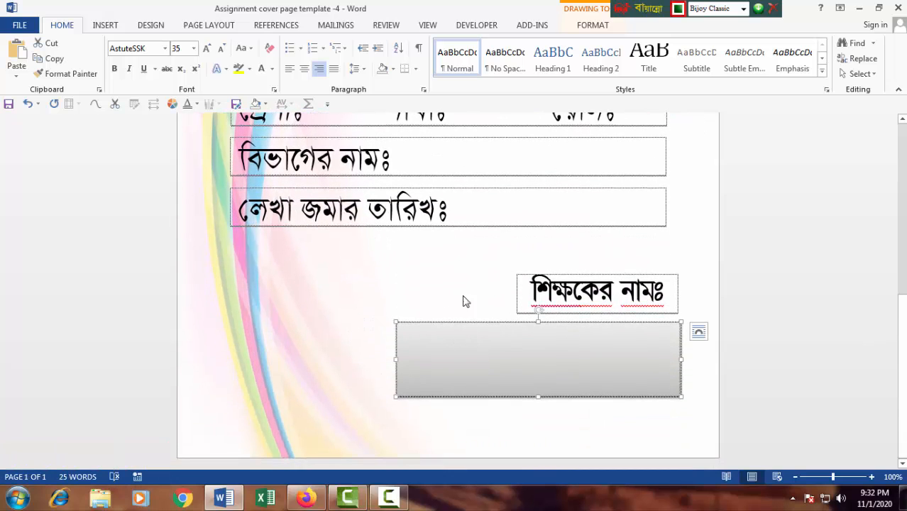
scroll(463, 301, "up", 7)
double_click(640, 198)
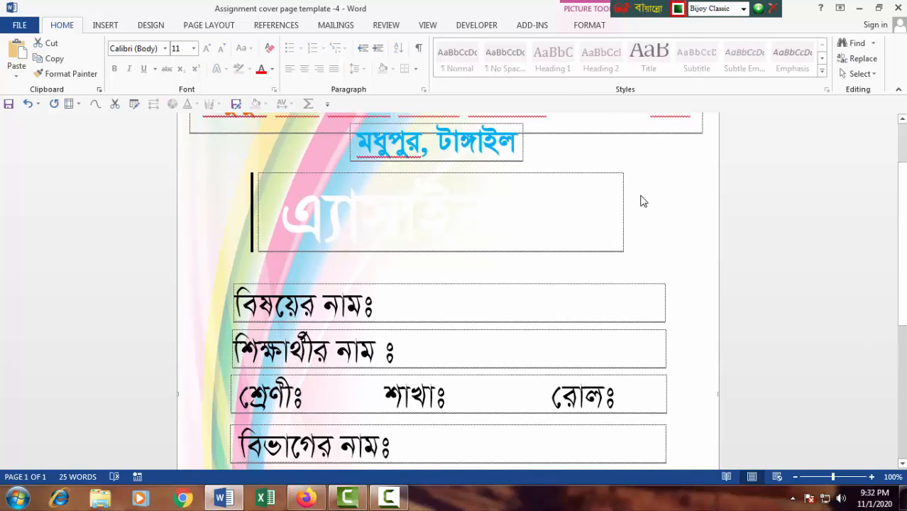
left_click(313, 179)
left_click(236, 150)
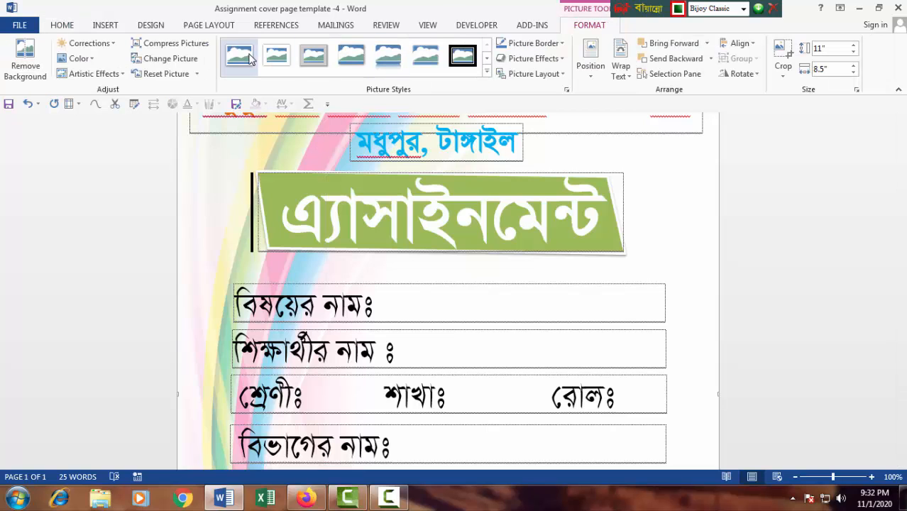
key("ctrl+p")
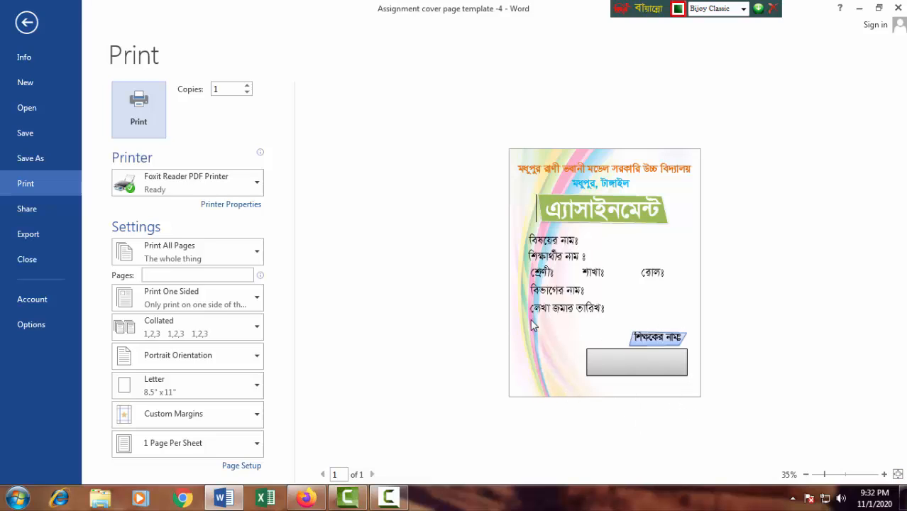
left_click(27, 24)
Duplicate the "লেখা জমার তারিখঃ" text box and place the copy below the grey teacher's name box near the page's lower edge.
scroll(335, 330, "down", 5)
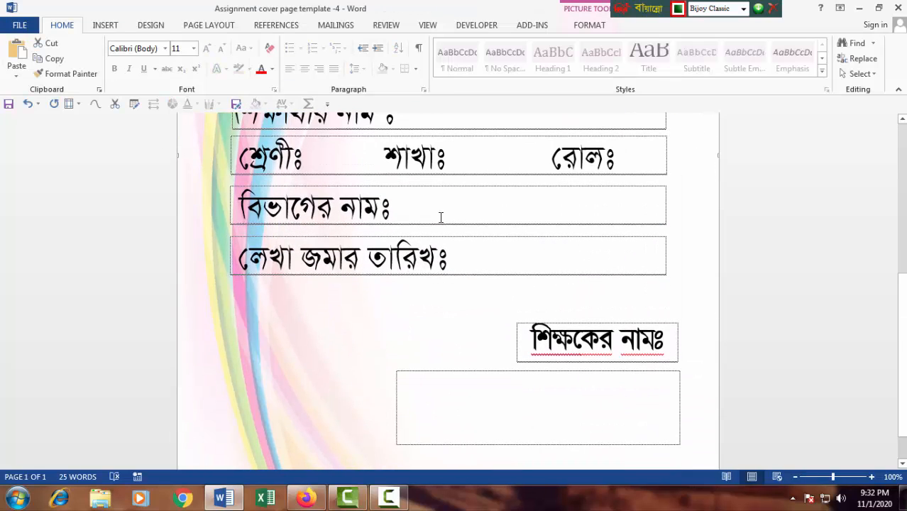
left_click(441, 235)
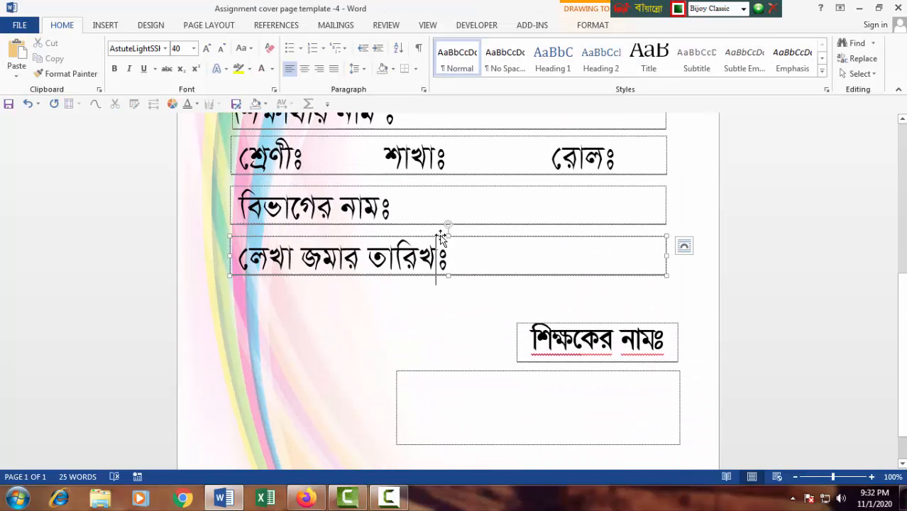
key("ctrl")
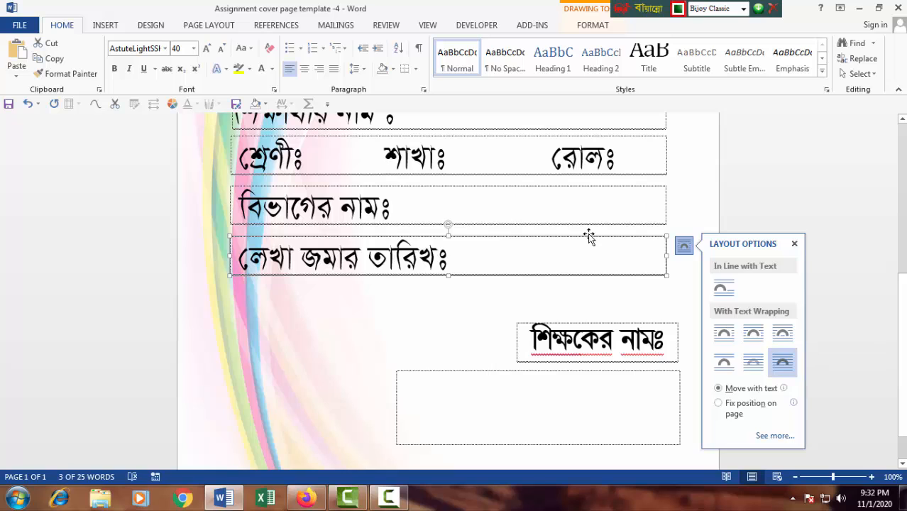
left_click_drag(588, 233, 597, 402)
Replace the copied box's text with "শিক্ষার্থীর যোগাযোগের ঠিকানা (মোবাইল নম্বও সহ)".
triple_click(453, 431)
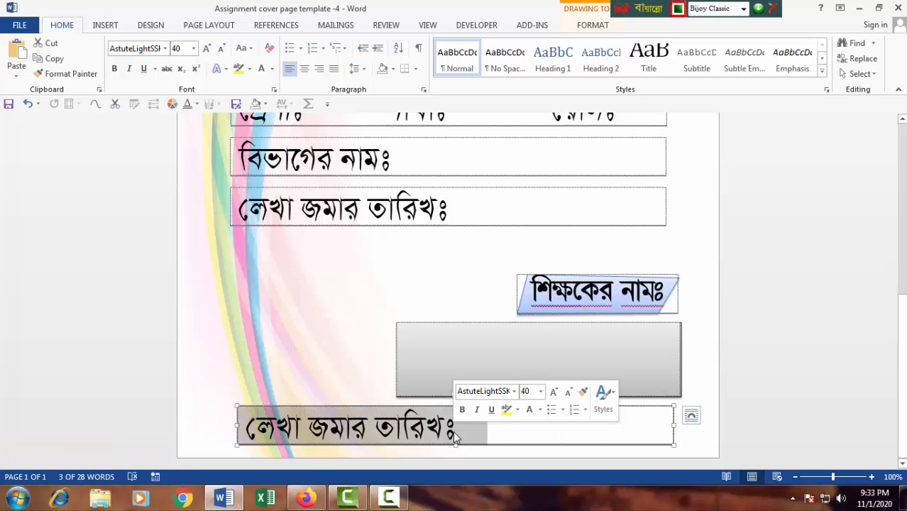
type("শিক")
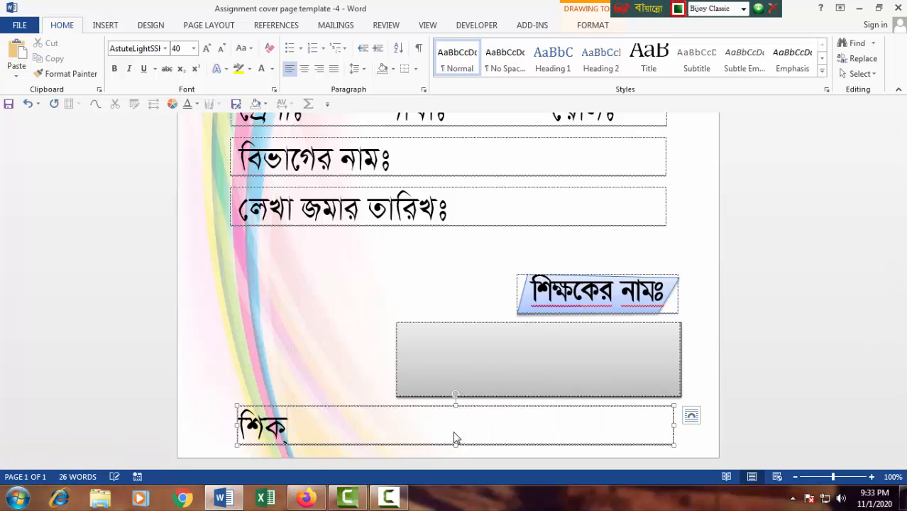
type("্ষ")
key("BackSpace")
key("BackSpace")
key("BackSpace")
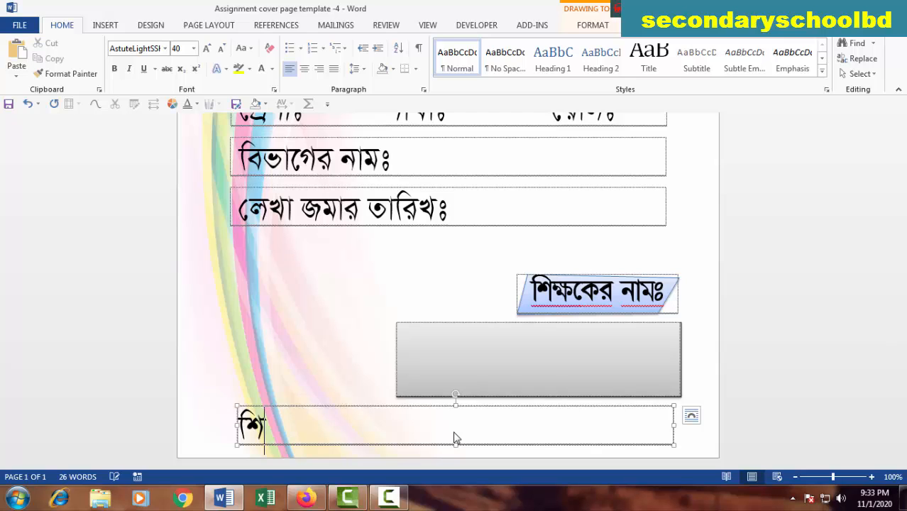
type("ক্ষার্থ")
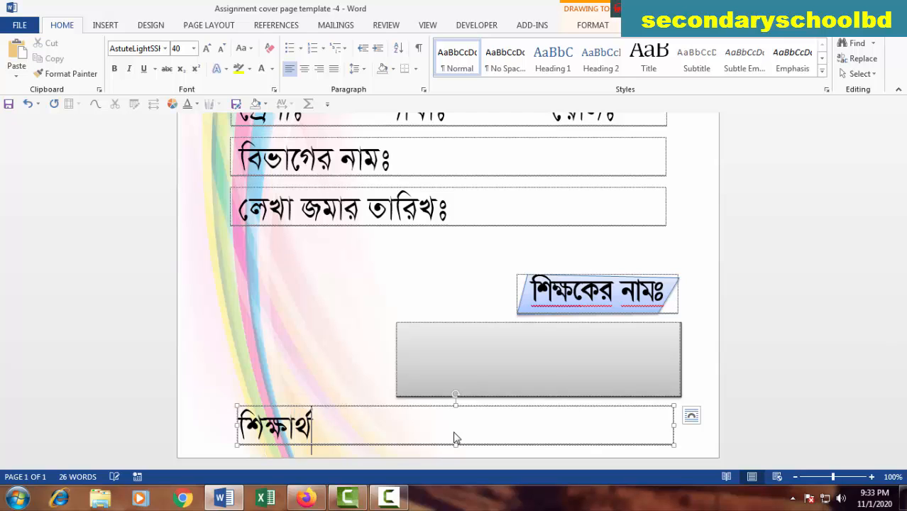
type("ীর যো")
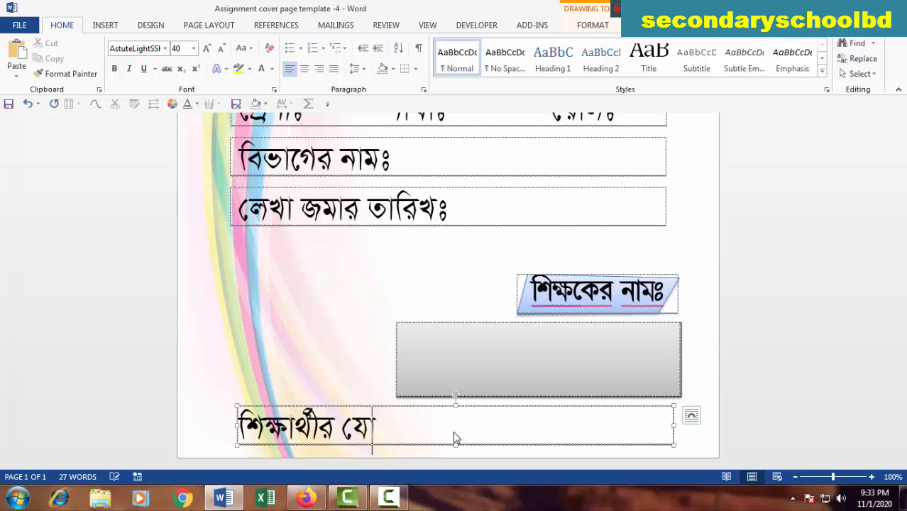
type("গাযেগের")
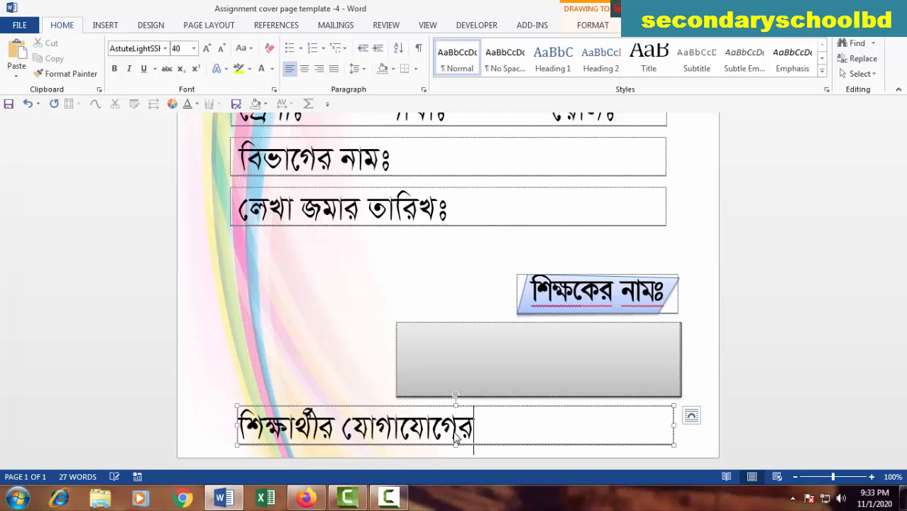
type(" ঠিকা")
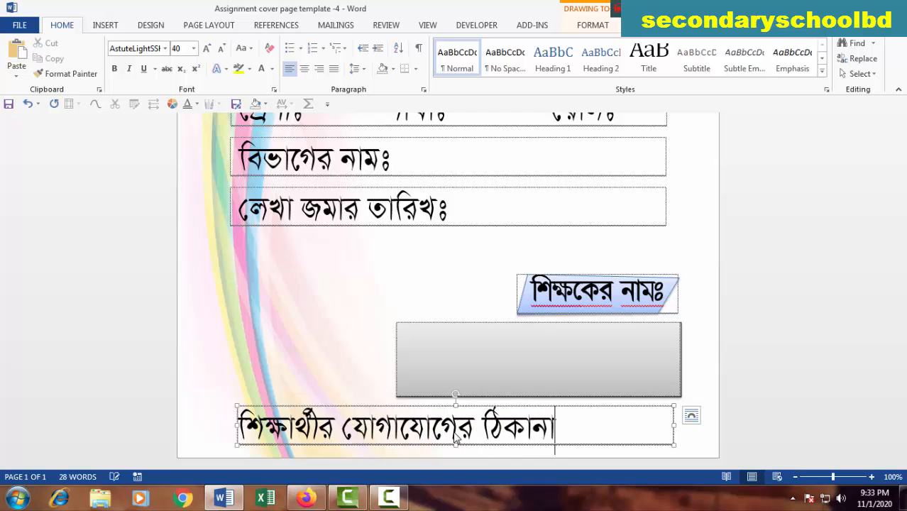
type("না মোবাইল")
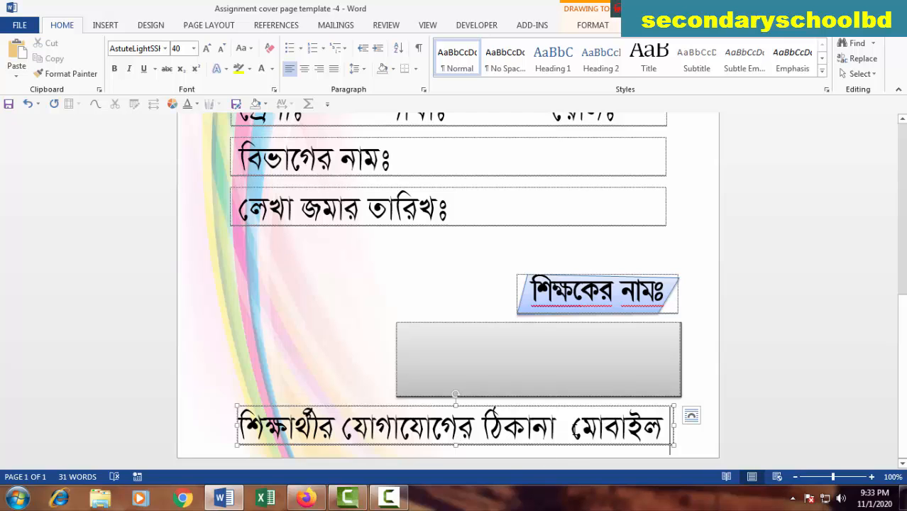
key("Return")
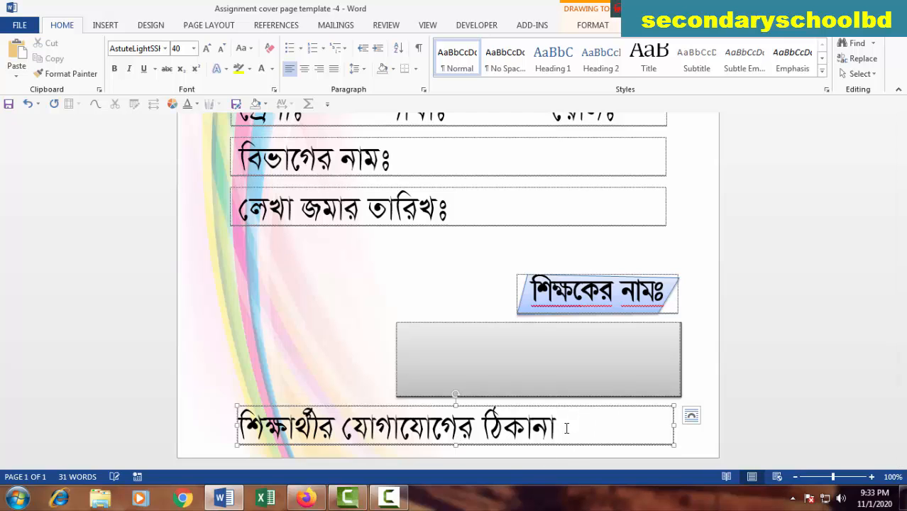
Set the contact address label's font size to 22 and extend its text box leftward toward the page edge.
key("ctrl+a")
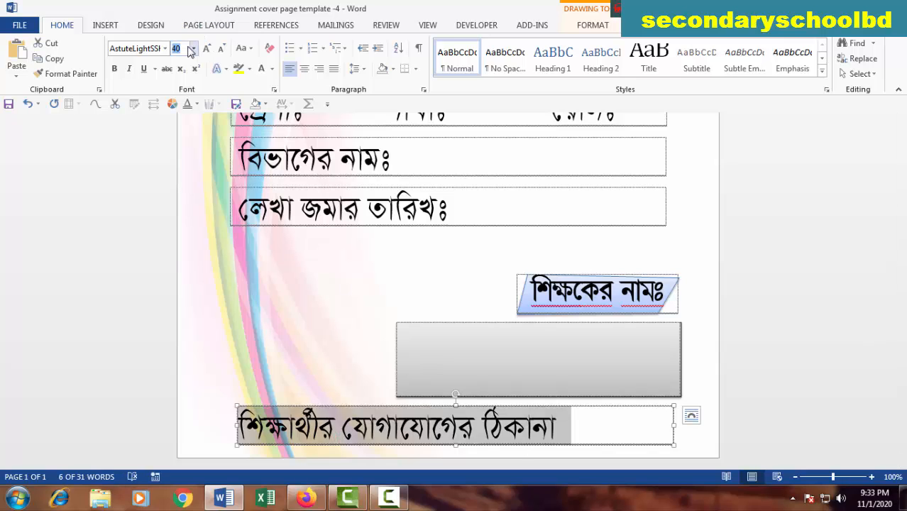
type("22")
key("Return")
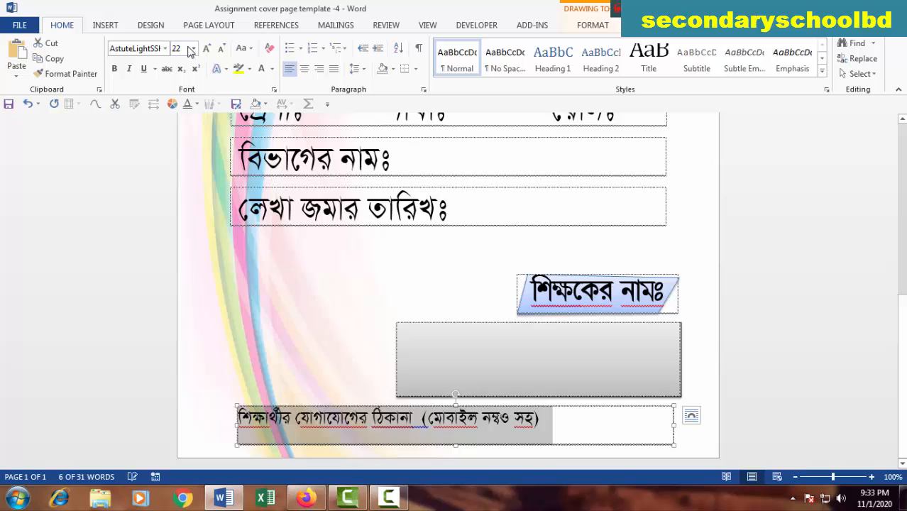
left_click(515, 433)
triple_click(283, 419)
left_click_drag(236, 426, 196, 426)
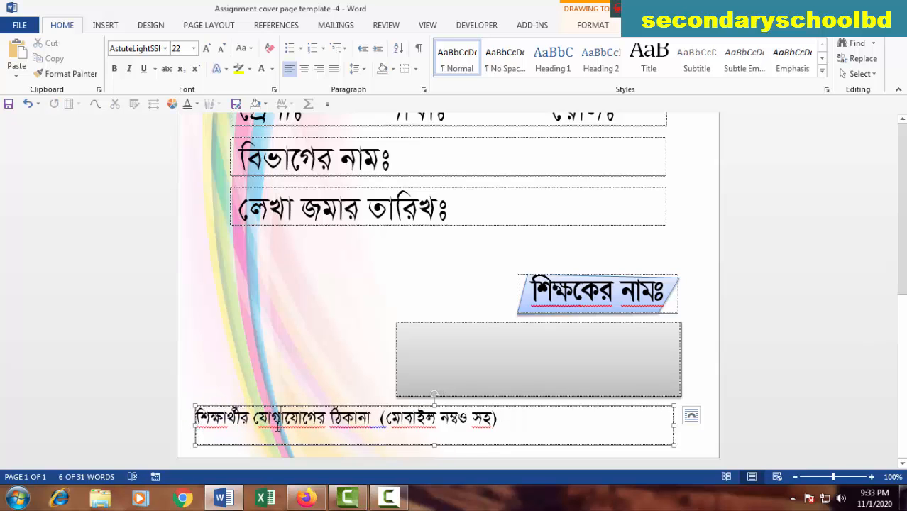
Reduce the contact address box's height to fit one line and correct "নম্বও" to "নম্বর".
left_click(432, 440)
left_click_drag(434, 443, 366, 417)
type("র")
Format the contact address label in SutonnyMJ at size 18 and add "ঃ" after the closing bracket.
left_click_drag(234, 415, 158, 418)
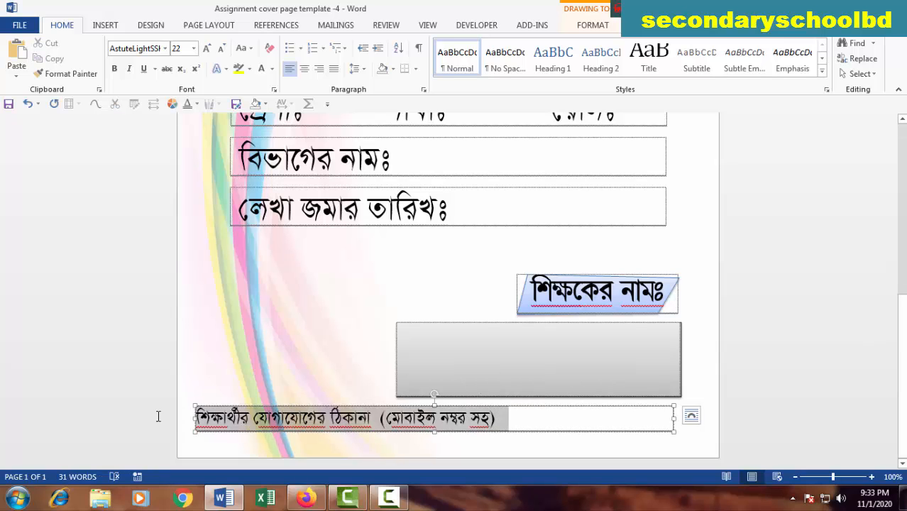
left_click(164, 49)
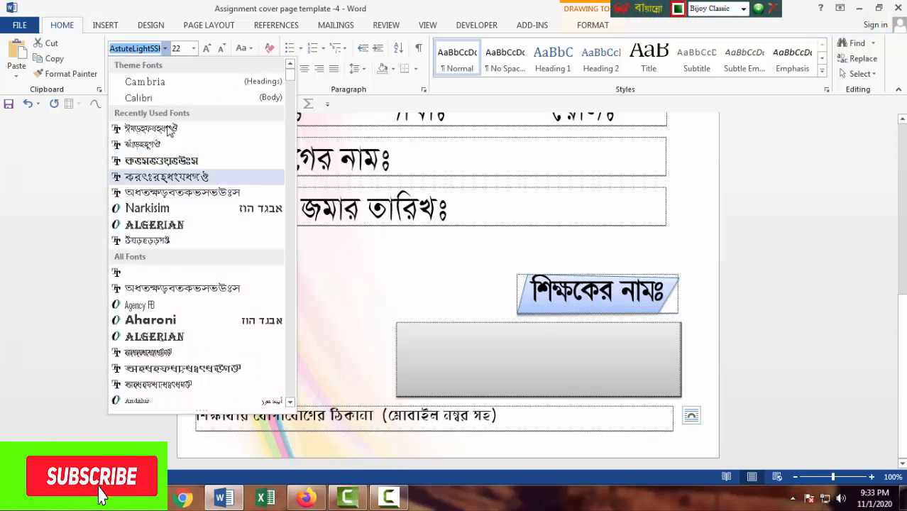
left_click(142, 144)
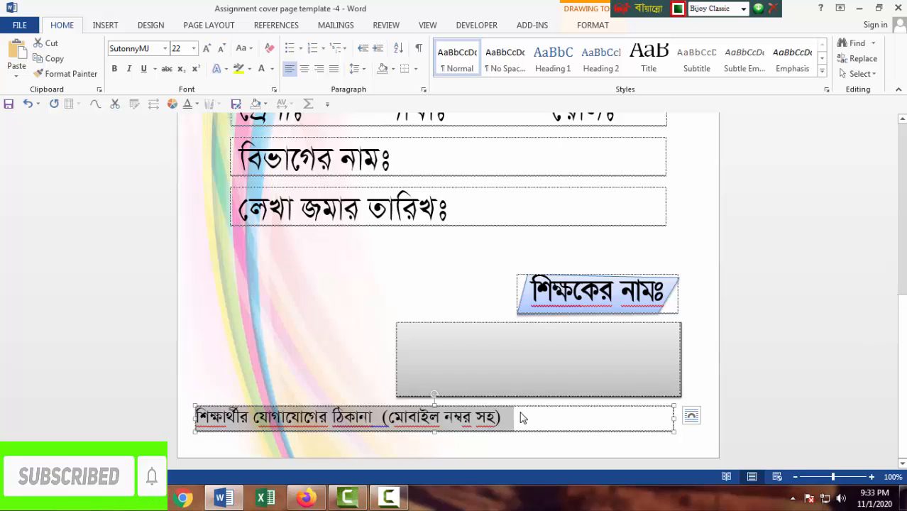
left_click(178, 48)
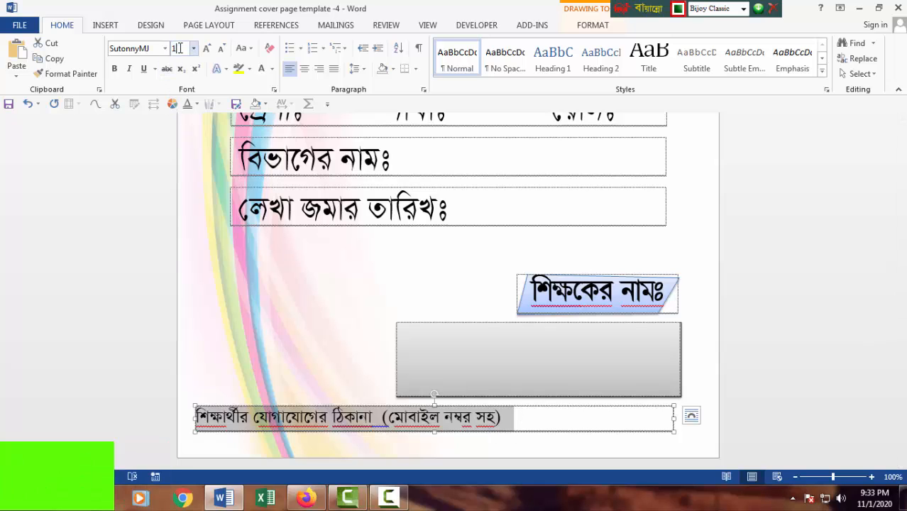
type("18")
key("Return")
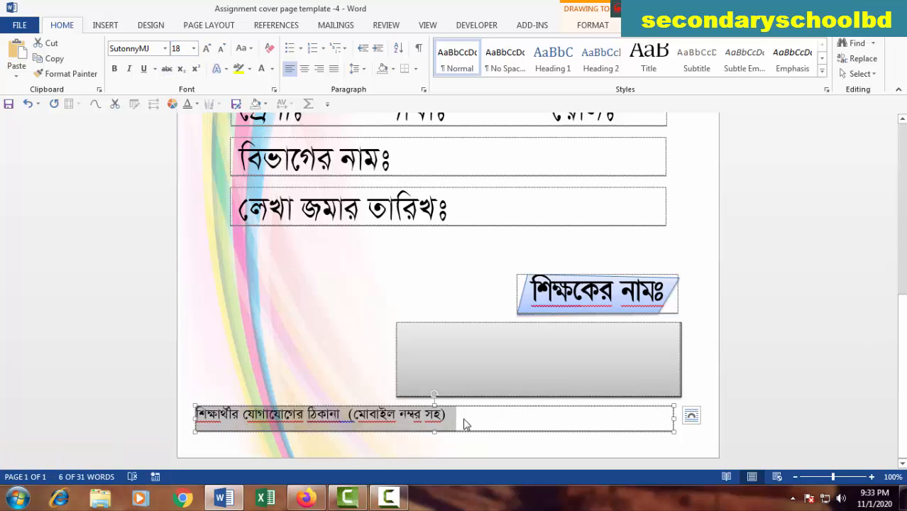
left_click(494, 420)
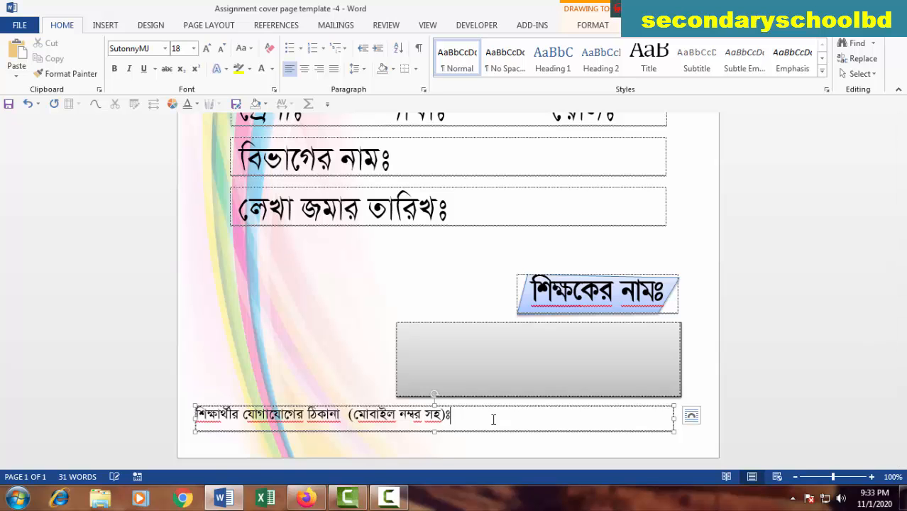
Change the font of the "বিষয়ের নামঃ" label to SutonnyMJ.
scroll(466, 312, "up", 3)
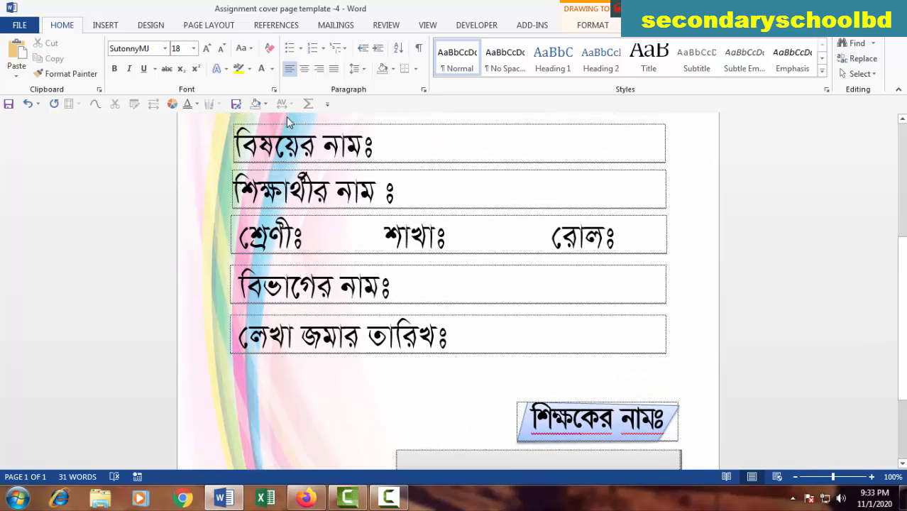
left_click_drag(290, 149, 372, 298)
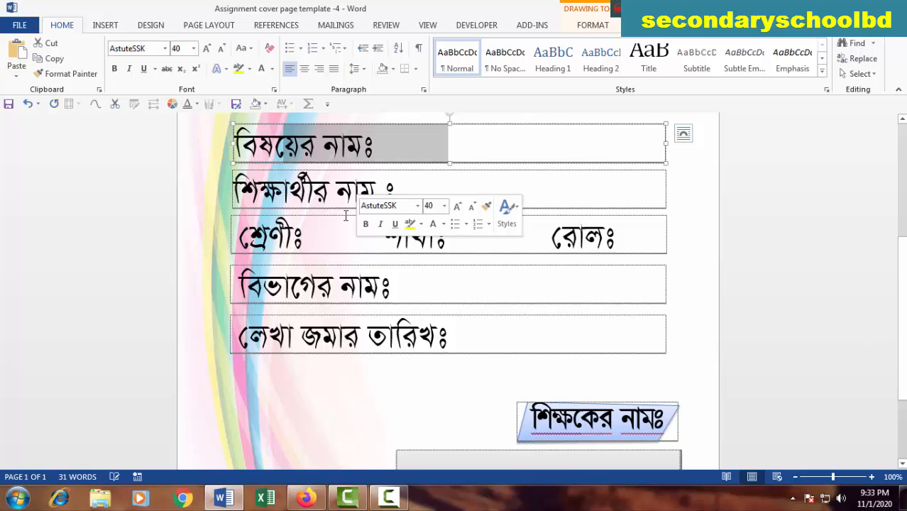
left_click_drag(424, 140, 217, 140)
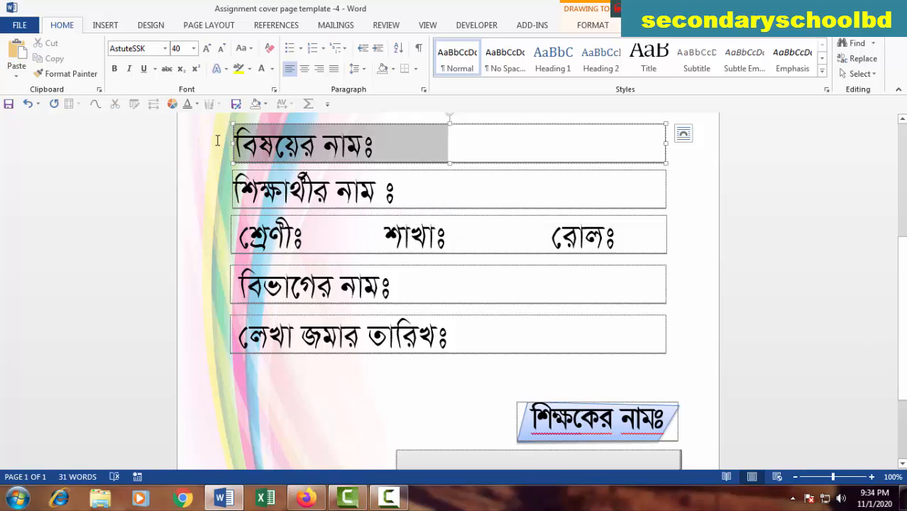
left_click(165, 48)
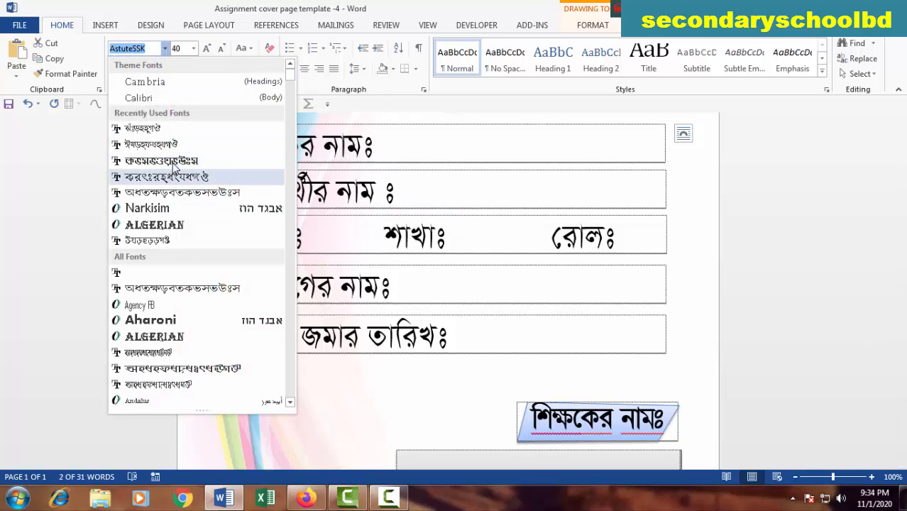
left_click(154, 132)
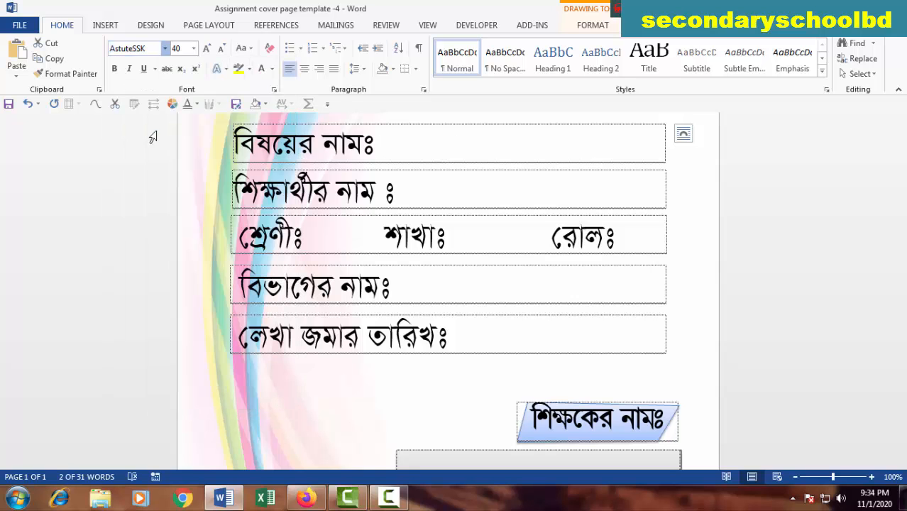
Change the font of the "শিক্ষার্থীর নাম ঃ" label to SutonnyMJ.
left_click_drag(399, 197, 229, 193)
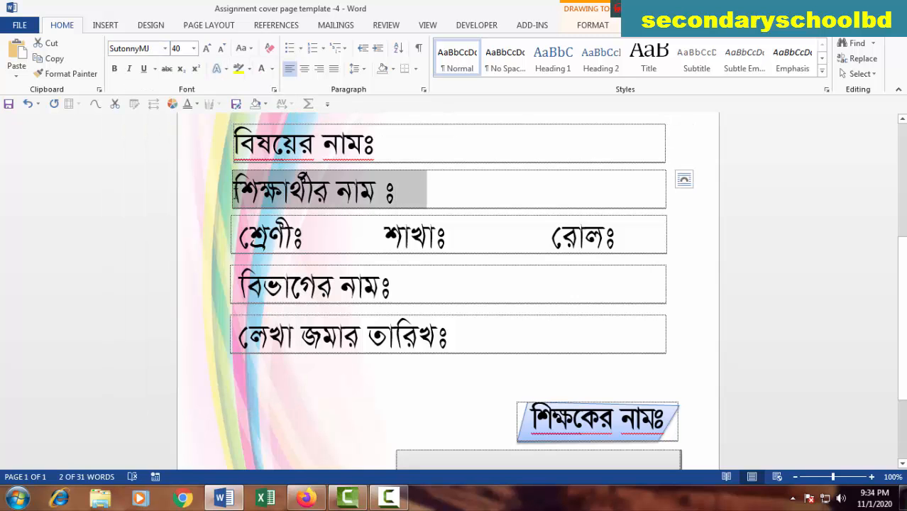
left_click(165, 49)
left_click(148, 133)
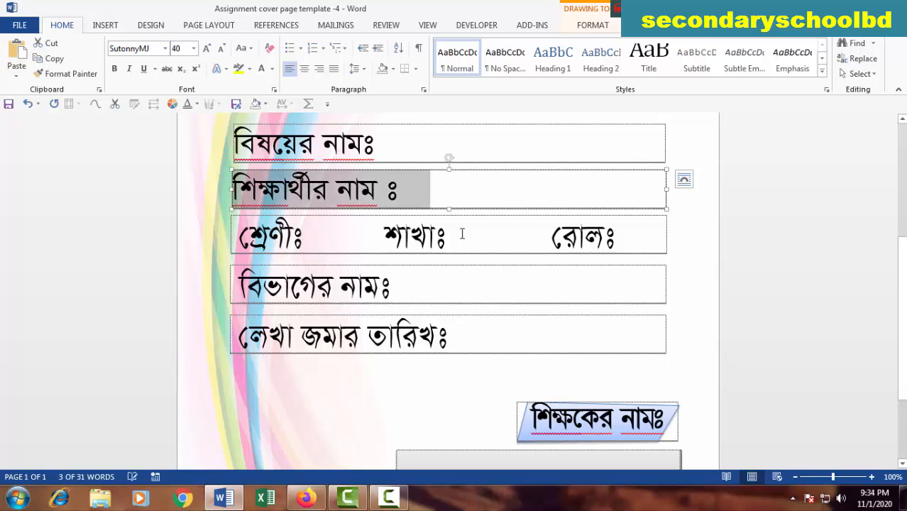
Change the font of the "শ্রেণীঃ", "শাখাঃ" and "রোলঃ" row to SutonnyMJ.
left_click_drag(240, 236, 644, 239)
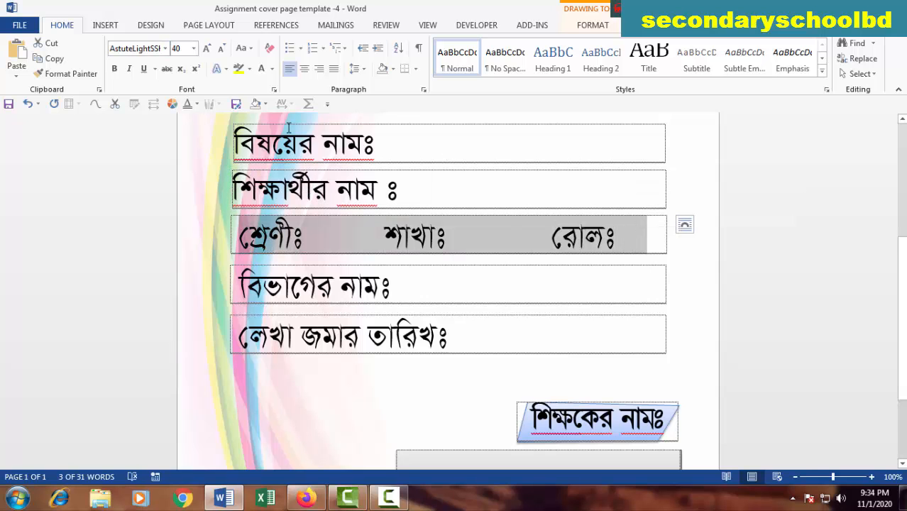
left_click(166, 49)
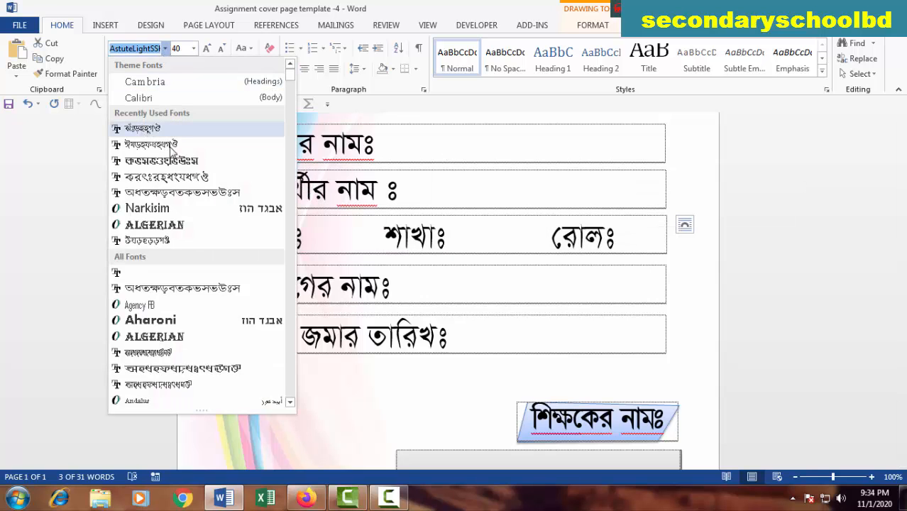
left_click(146, 132)
Change the font of the "বিভাগের নামঃ" label to SutonnyMJ.
left_click_drag(315, 289, 353, 288)
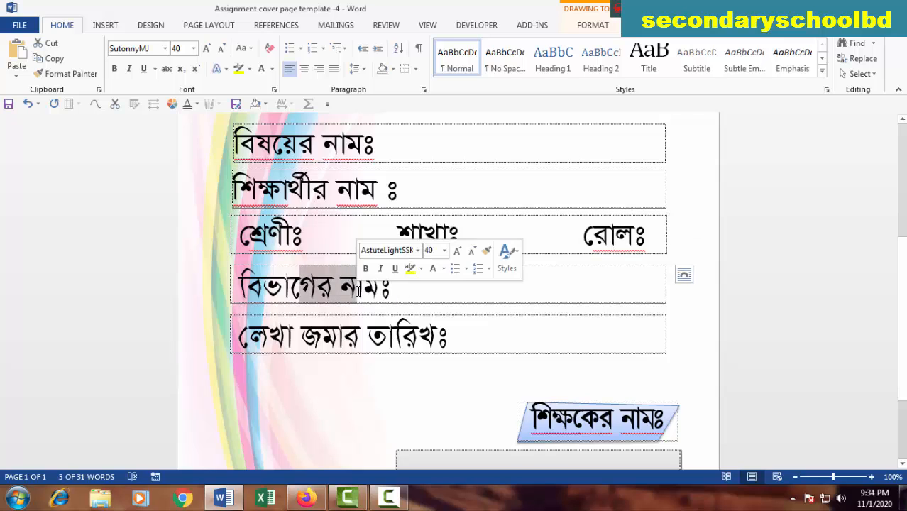
triple_click(342, 290)
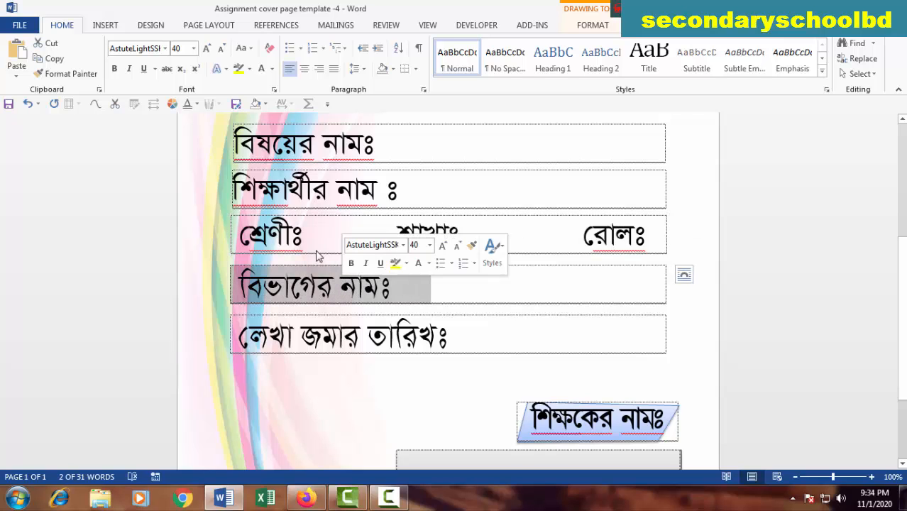
left_click(165, 48)
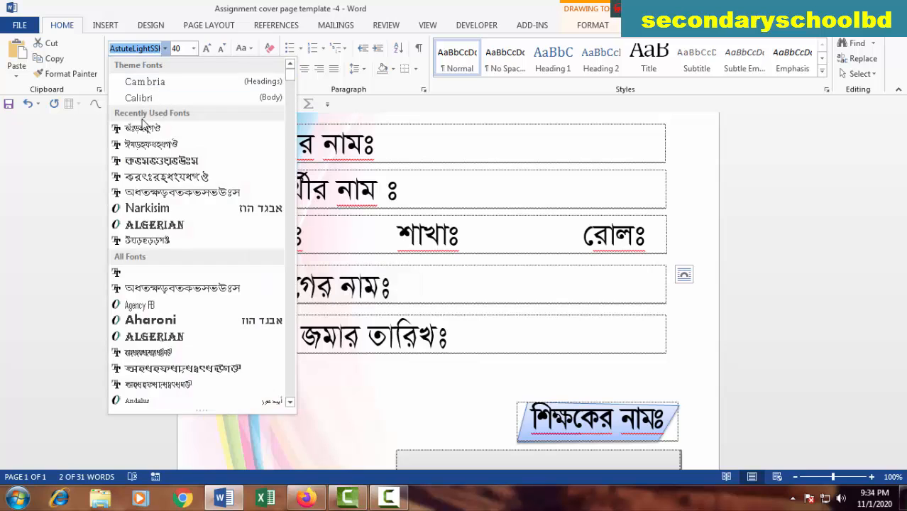
left_click(147, 128)
Change the font of the "লেখা জমার তারিখঃ" label to SutonnyMJ and deselect it.
triple_click(332, 341)
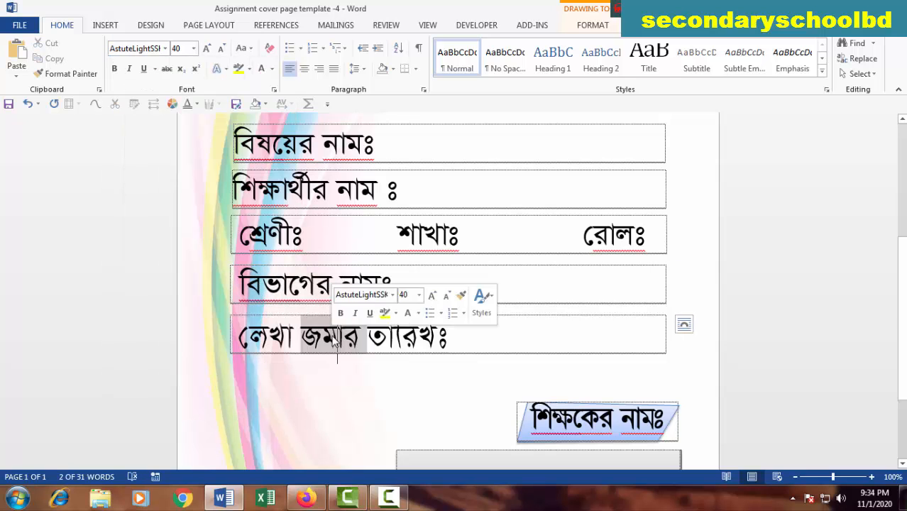
left_click(166, 49)
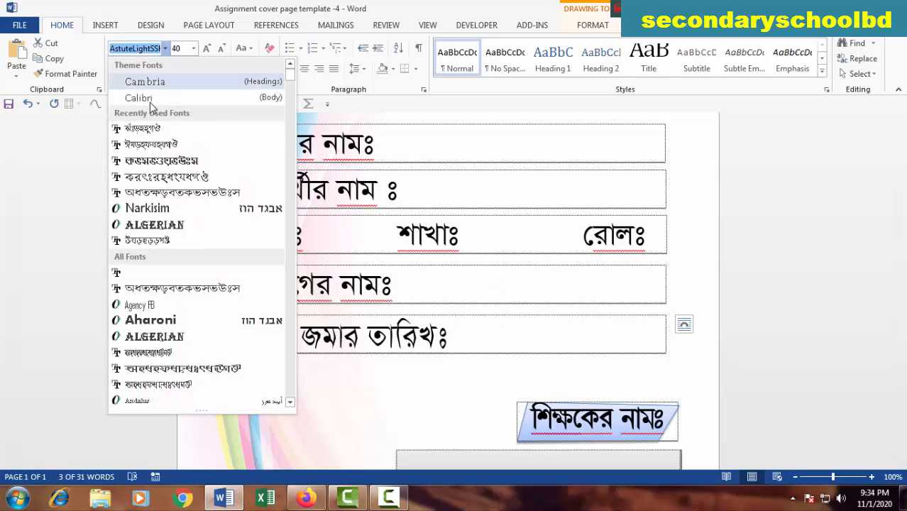
left_click(128, 126)
scroll(565, 338, "down", 1)
scroll(570, 334, "down", 1)
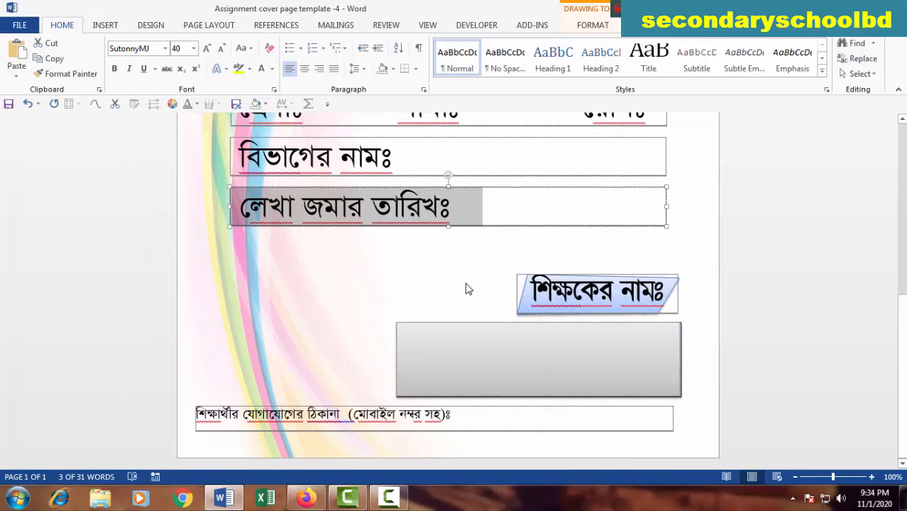
left_click(466, 286)
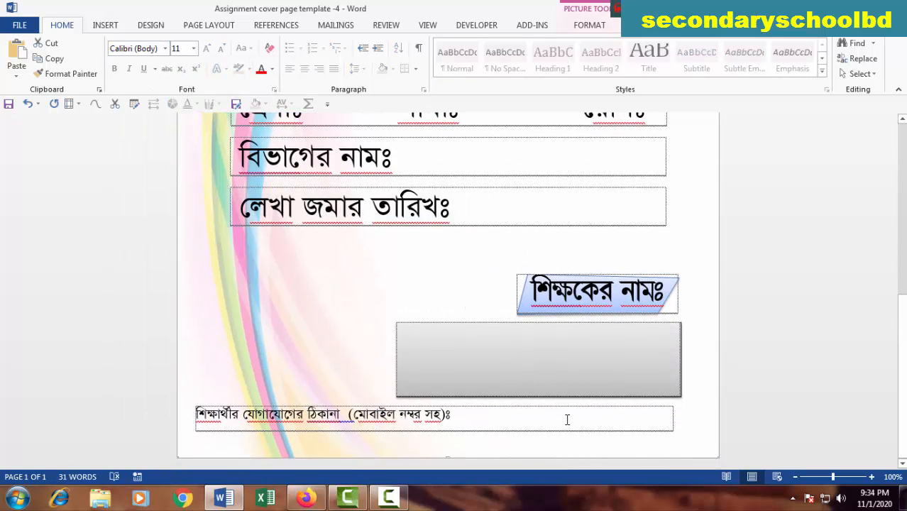
Extend the contact address text box at the foot of the page downward to a height of about 0.64".
scroll(584, 424, "up", 1)
scroll(584, 421, "down", 1)
left_click(458, 426)
left_click_drag(433, 431, 431, 442)
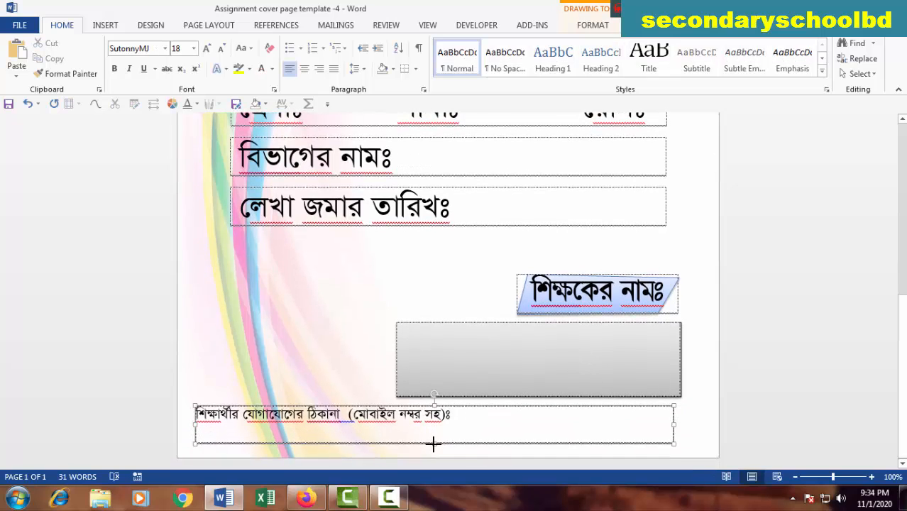
Apply the light blue Subtle Effect shape style to the contact address text box.
left_click(586, 415)
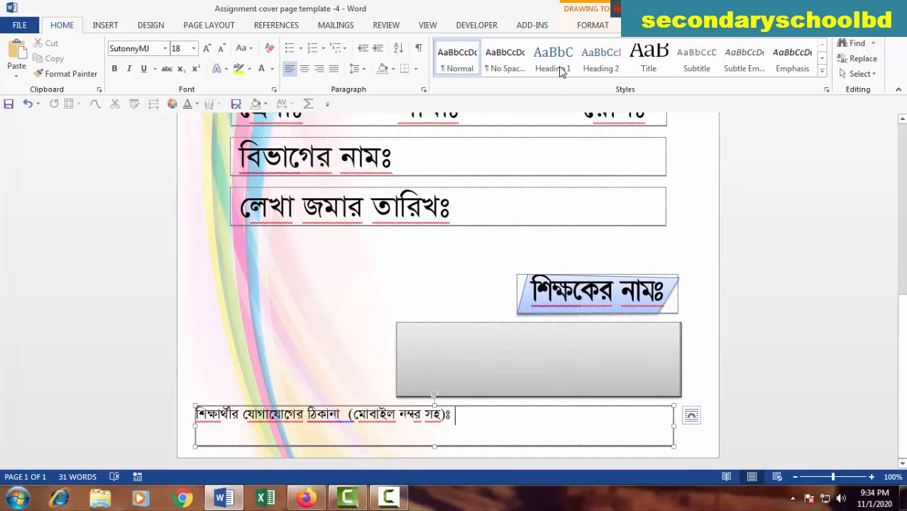
left_click(155, 27)
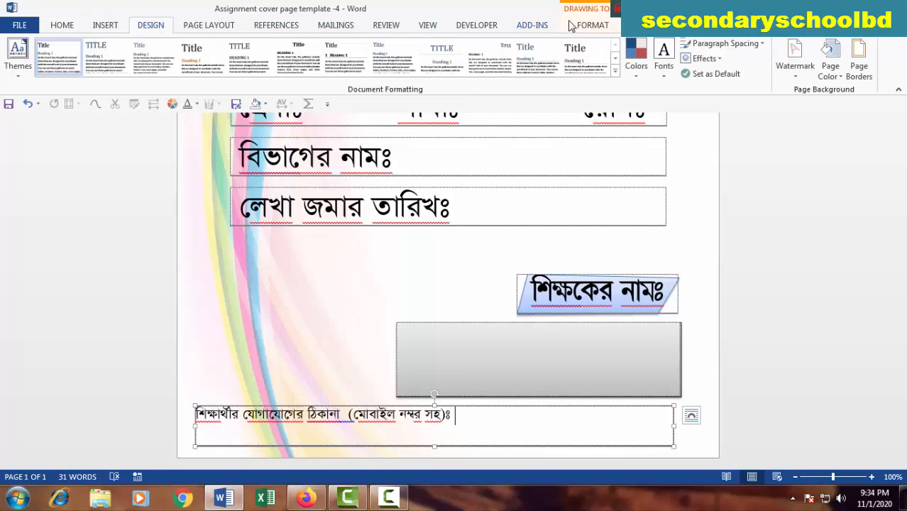
left_click(581, 27)
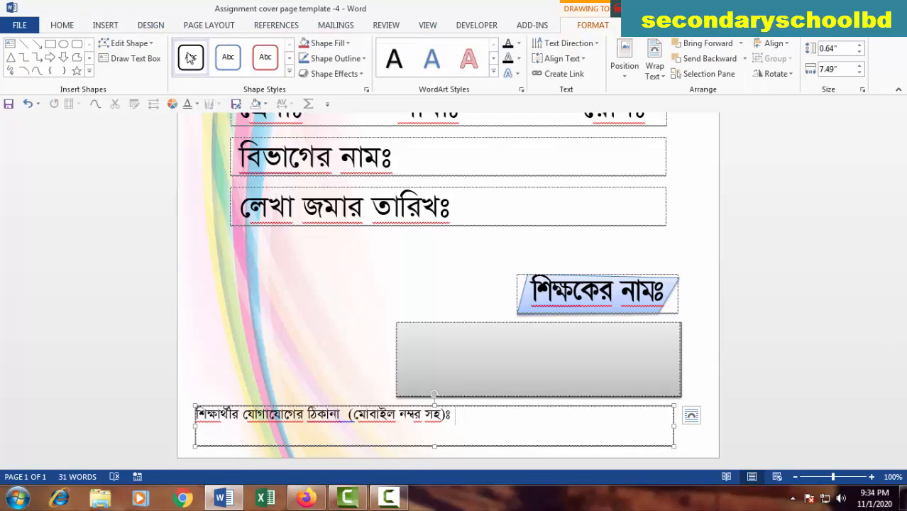
left_click(287, 73)
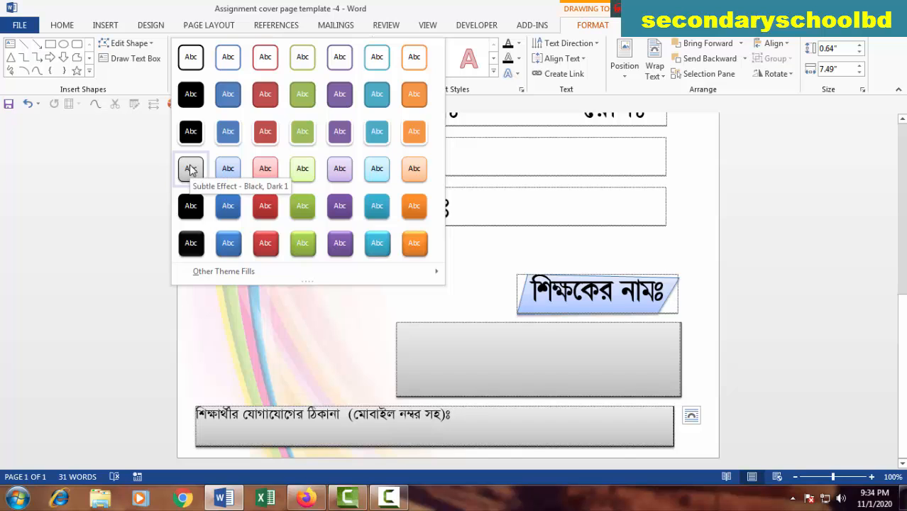
left_click(227, 172)
left_click(348, 334)
Check the whole cover page in the print preview and return to the document.
scroll(480, 226, "up", 8)
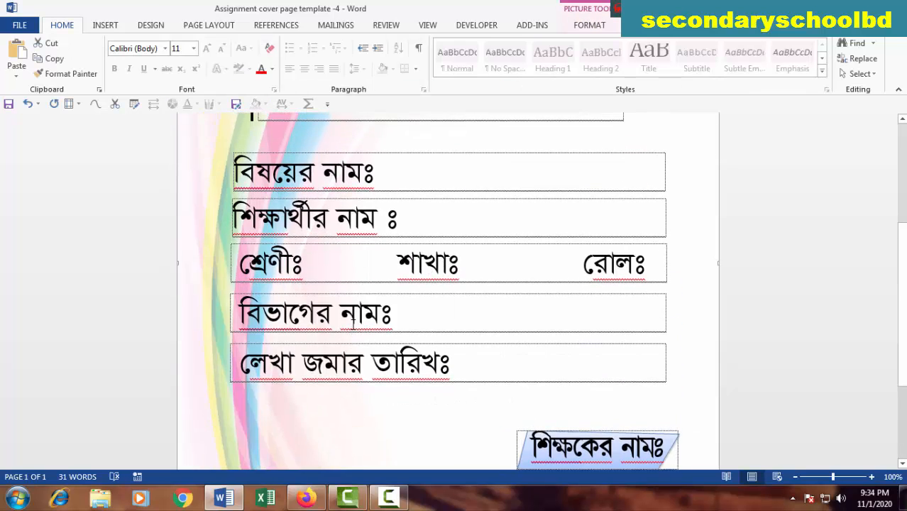
scroll(684, 257, "down", 5)
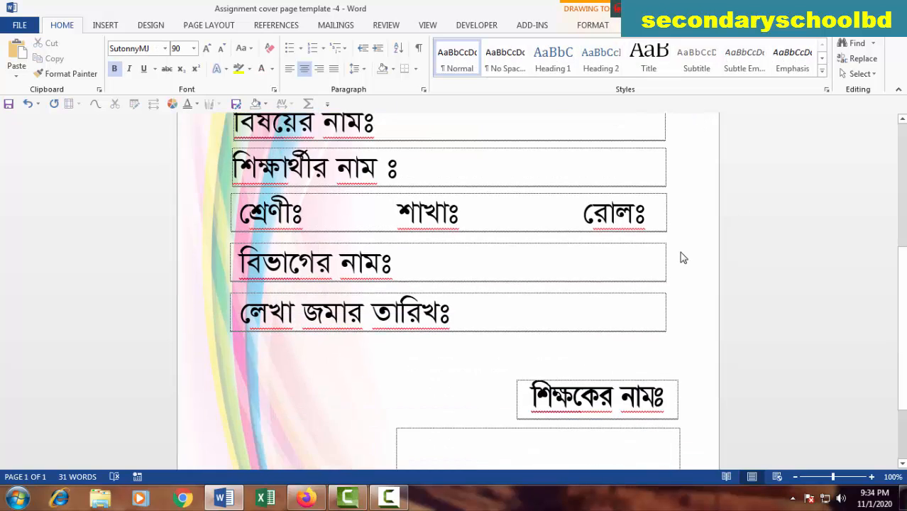
key("ctrl+p")
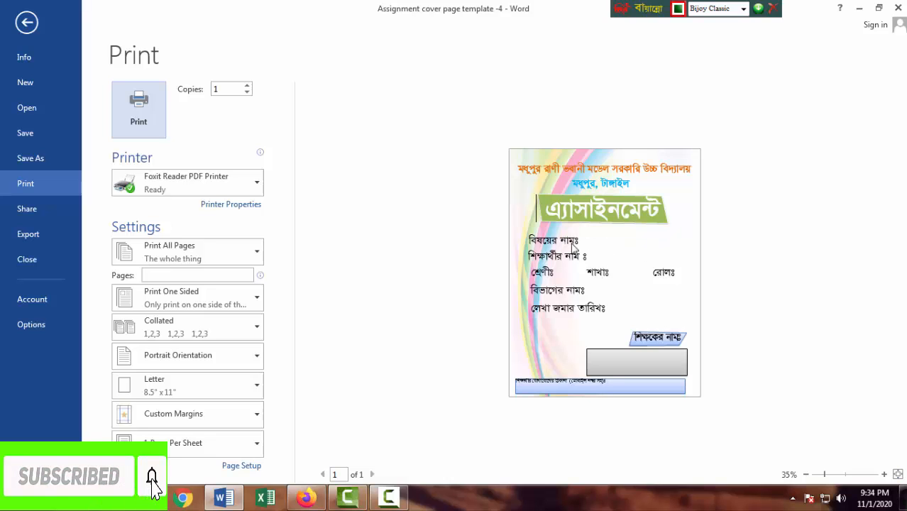
left_click(27, 23)
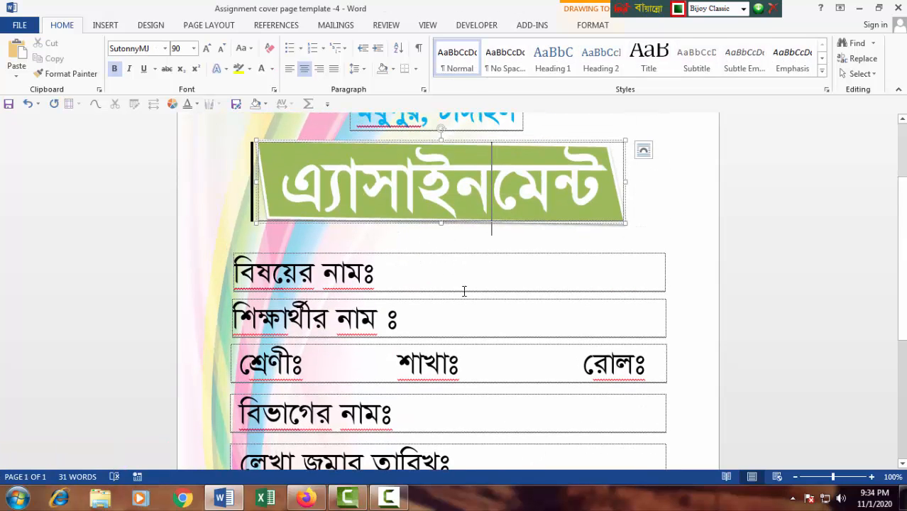
Save the finished cover page document.
scroll(652, 269, "down", 6)
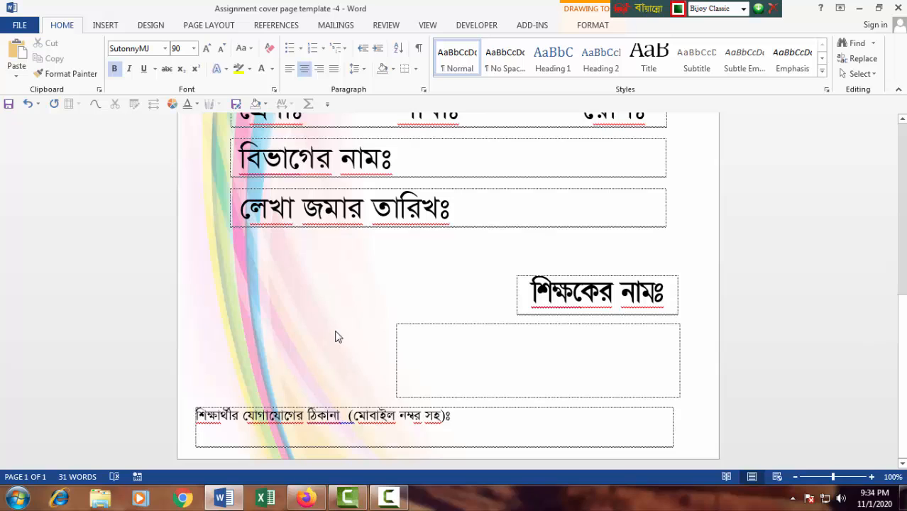
key("ctrl+s")
left_click(384, 500)
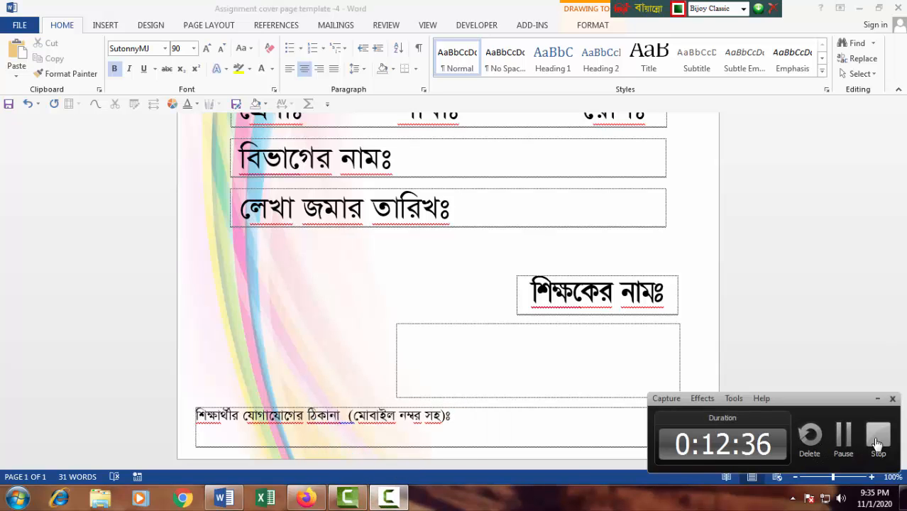